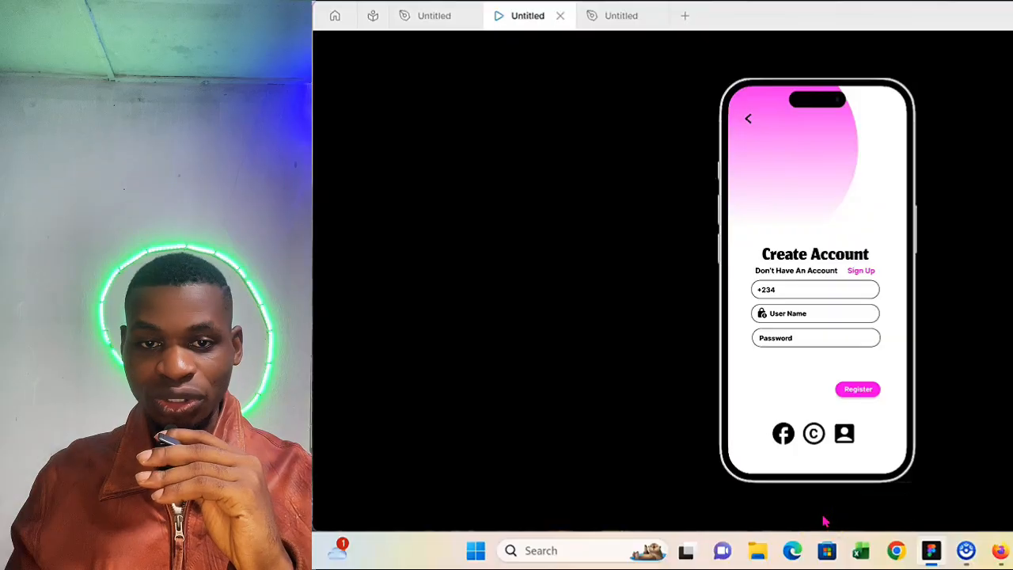
Page through the Login and Create Account screens in the prototype preview and return to the design file.
{"action": "left_click", "coordinate": [738, 509]}
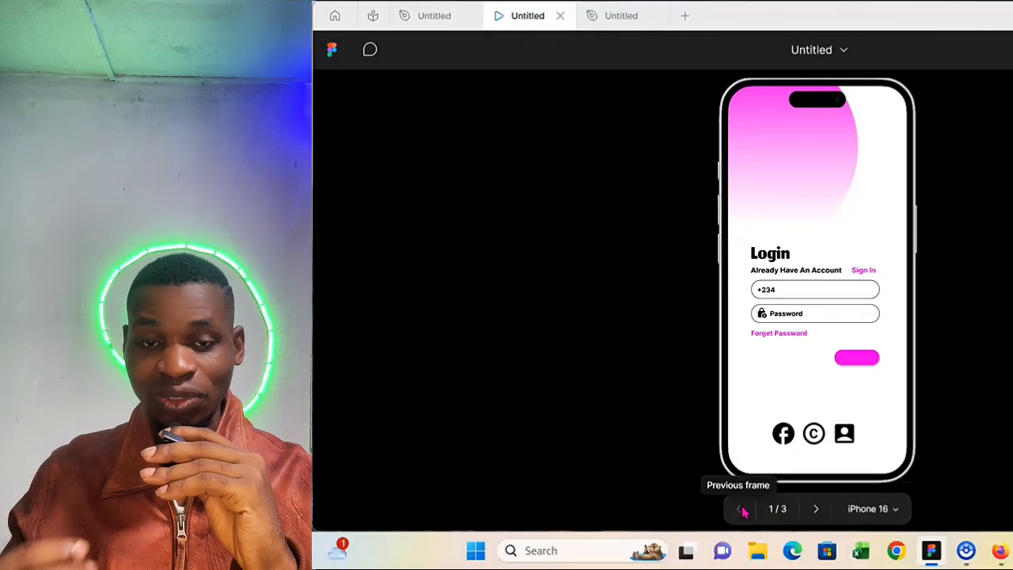
{"action": "left_click", "coordinate": [816, 508]}
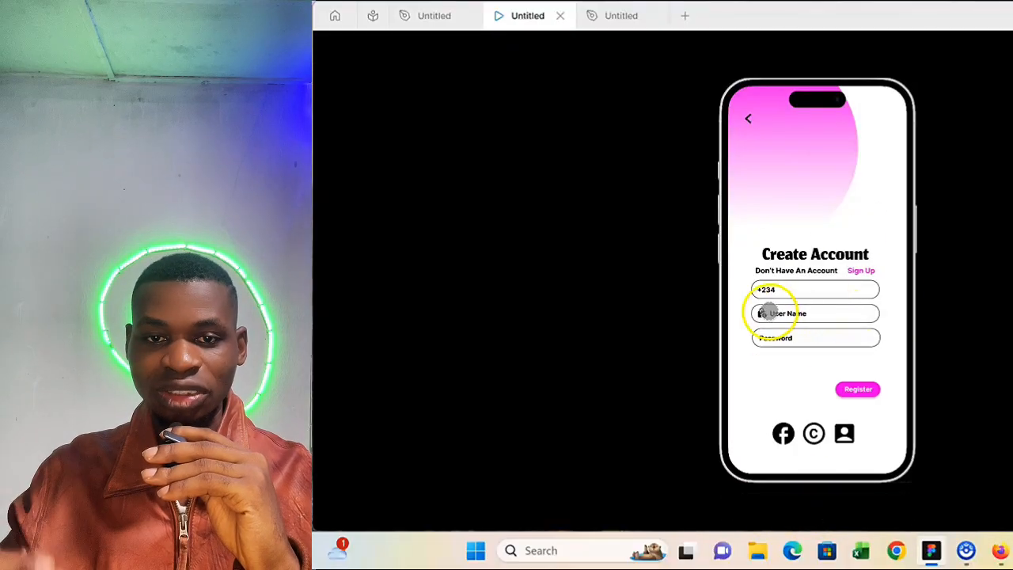
{"action": "left_click", "coordinate": [615, 18]}
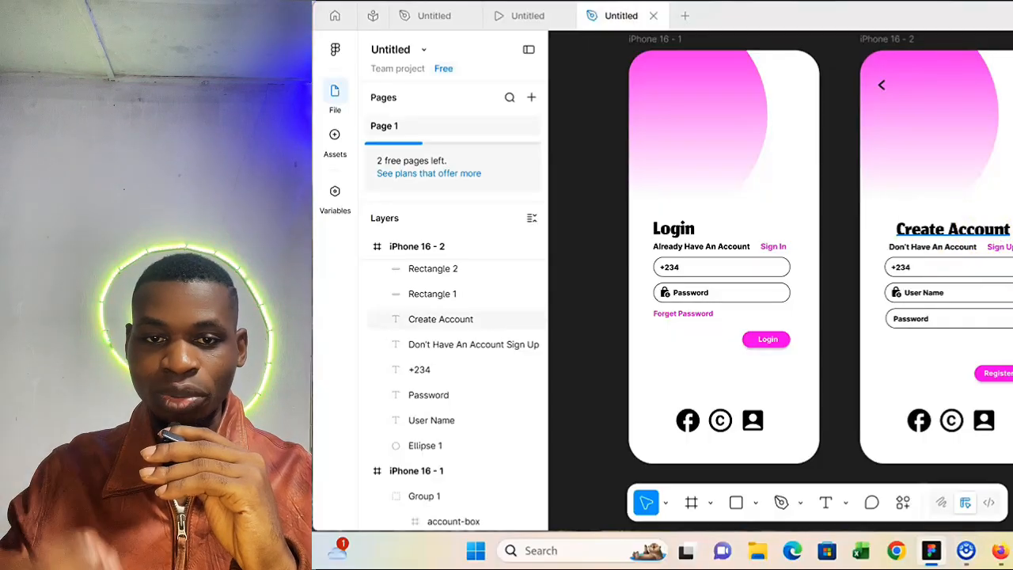
Examine the heading, form fields and overall layout of the Create Account screen beside the Login screen.
{"action": "left_click", "coordinate": [972, 231]}
{"action": "scroll", "coordinate": [974, 238], "scroll_direction": "down", "scroll_amount": 1}
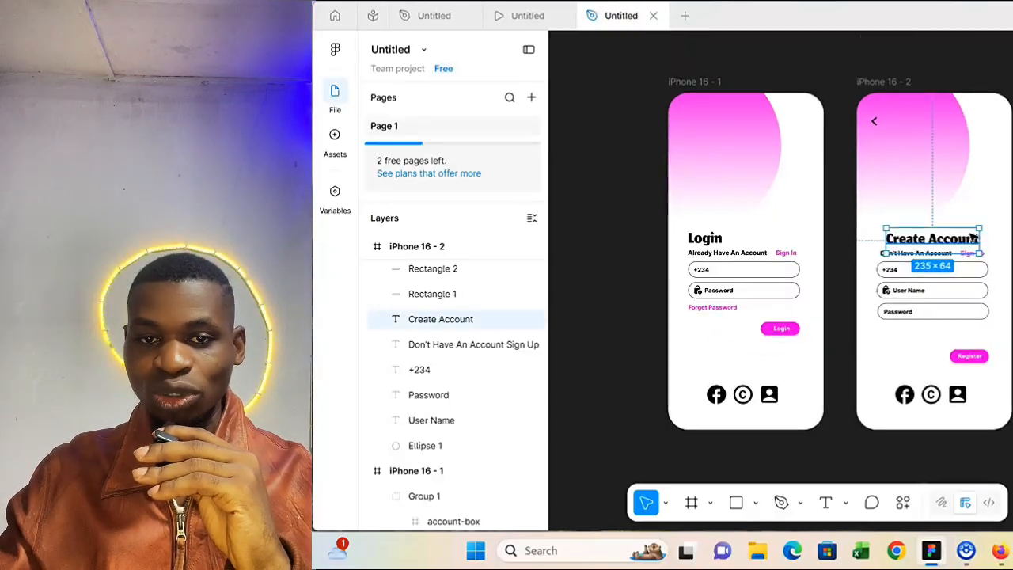
{"action": "scroll", "coordinate": [974, 238], "scroll_direction": "up", "scroll_amount": 3}
{"action": "key", "text": "shift+1"}
{"action": "scroll", "coordinate": [999, 261], "scroll_direction": "up", "scroll_amount": 1}
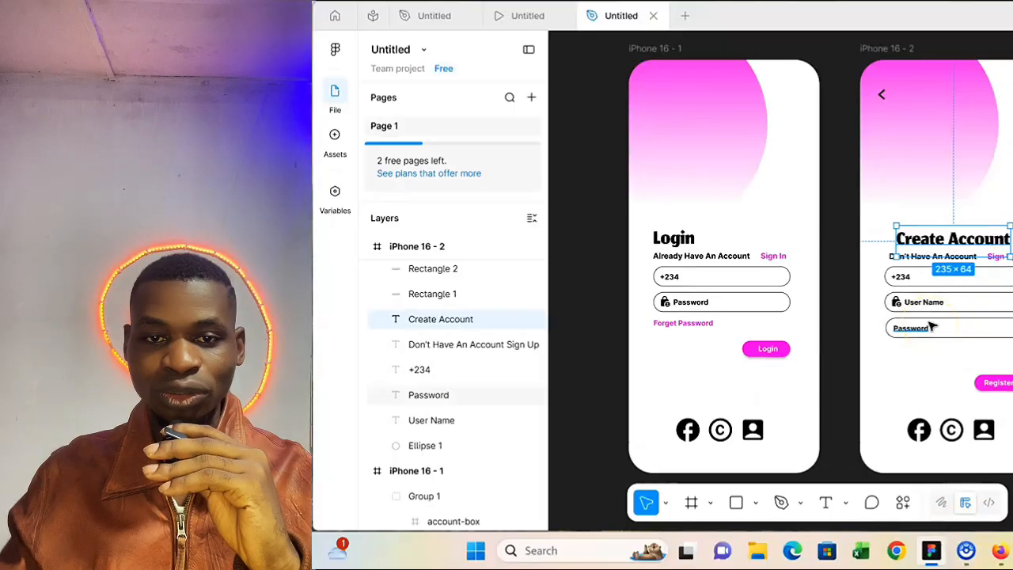
{"action": "key", "text": "shift+0"}
{"action": "scroll", "coordinate": [989, 246], "scroll_direction": "right", "scroll_amount": 3}
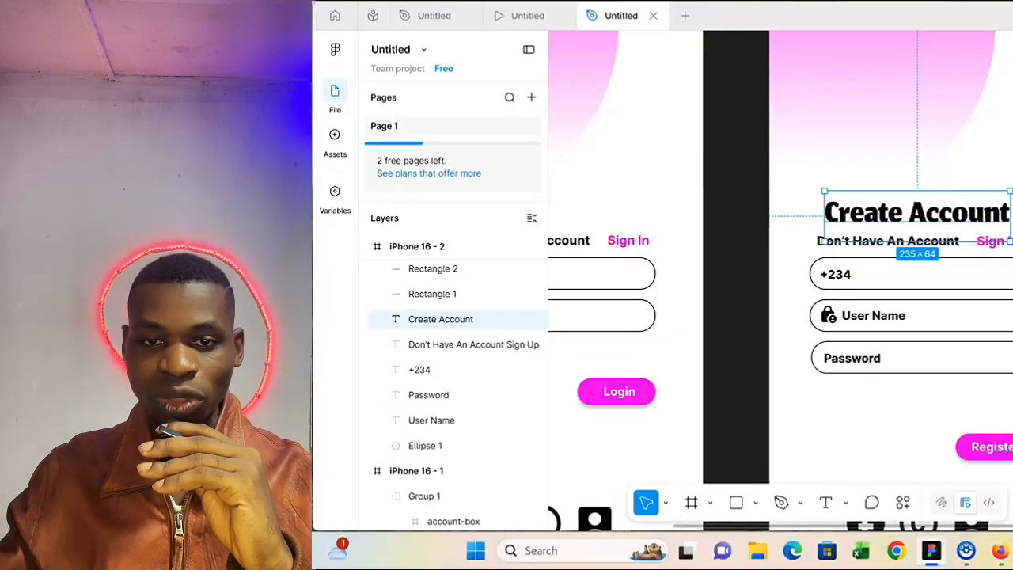
{"action": "key", "text": "Escape"}
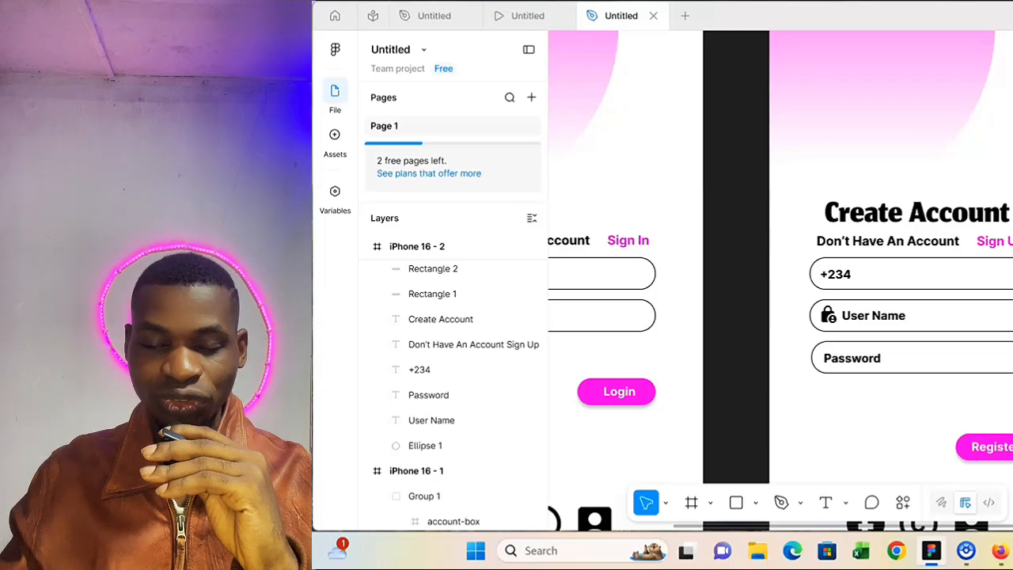
{"action": "key", "text": "shift+1"}
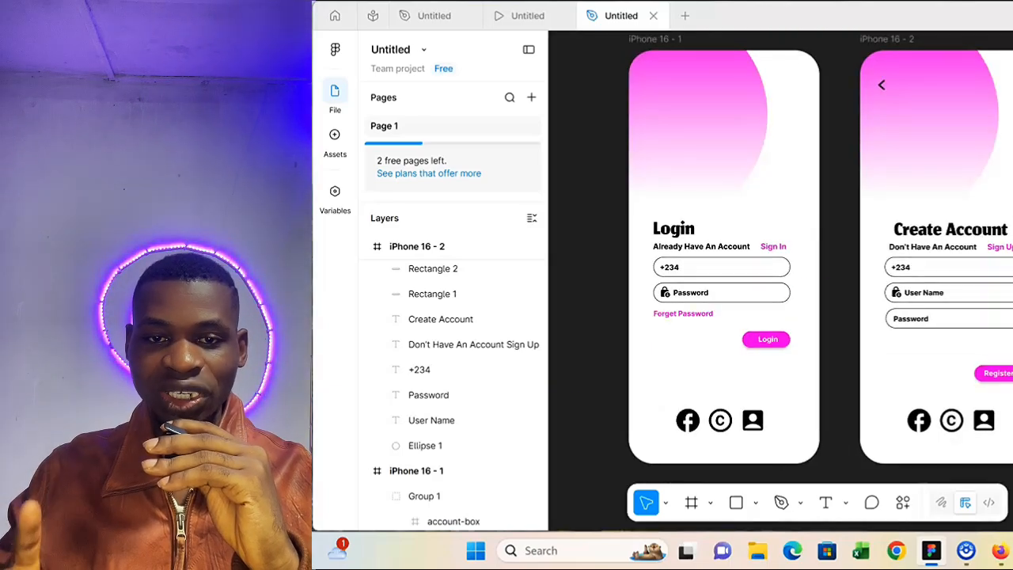
Move the Register button slightly upward on the Create Account screen.
{"action": "left_click_drag", "start_coordinate": [960, 355], "coordinate": [1012, 388]}
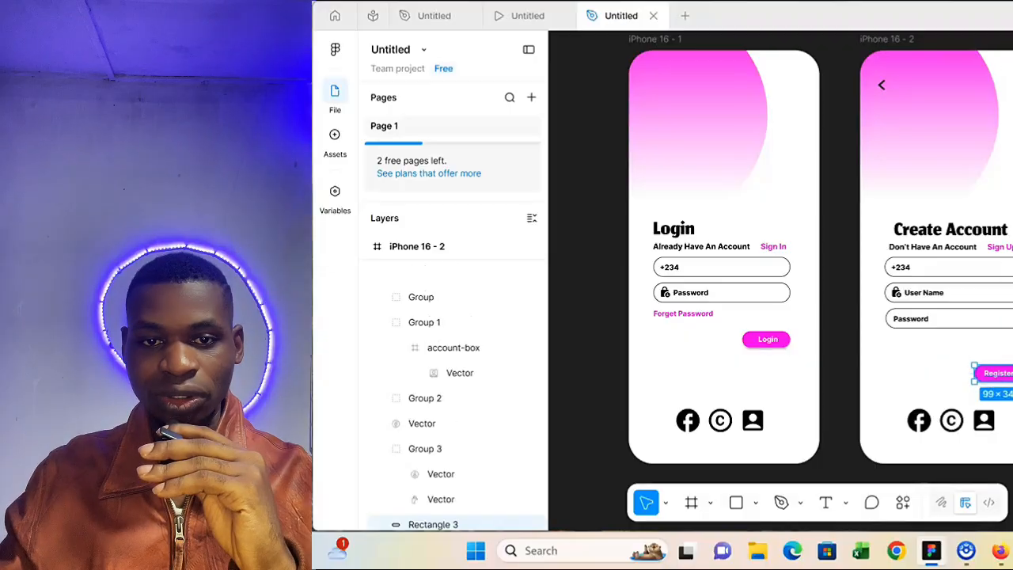
{"action": "key", "text": "shift+Up"}
{"action": "key", "text": "shift+Up"}
{"action": "key", "text": "shift+Up"}
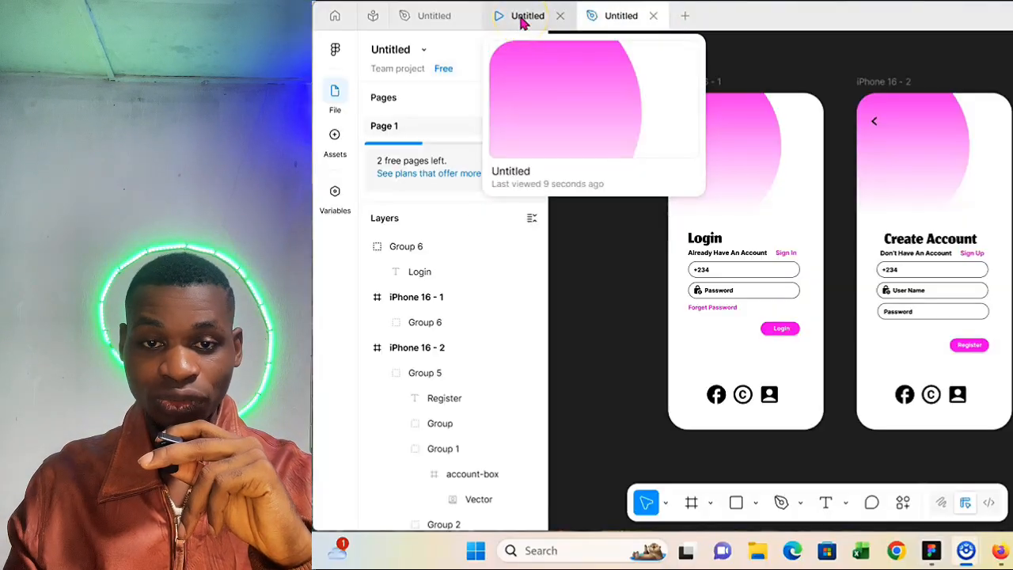
Preview the Login and Create Account screens in the prototype again, paging forward and back.
{"action": "left_click", "coordinate": [523, 19]}
{"action": "left_click", "coordinate": [814, 508]}
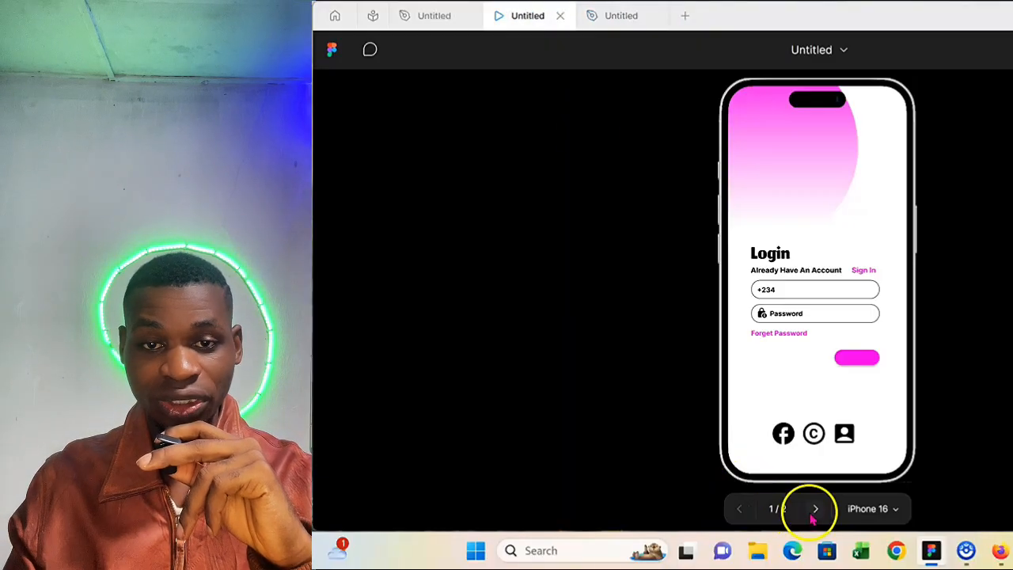
{"action": "left_click", "coordinate": [743, 510]}
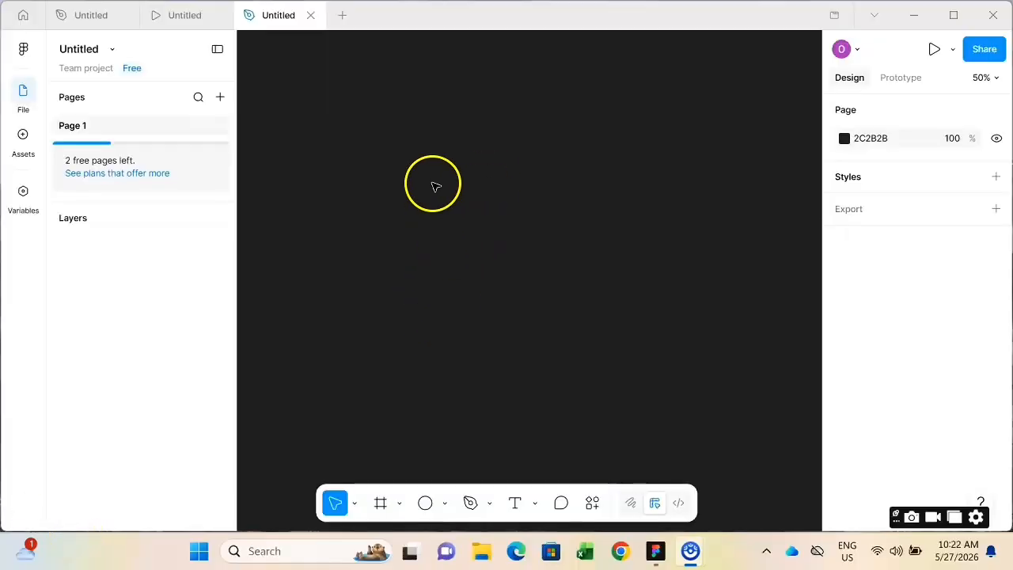
Create an iPhone 16 frame on the empty page and draw an ellipse about 356 × 380 across its right edge.
{"action": "left_click", "coordinate": [380, 505]}
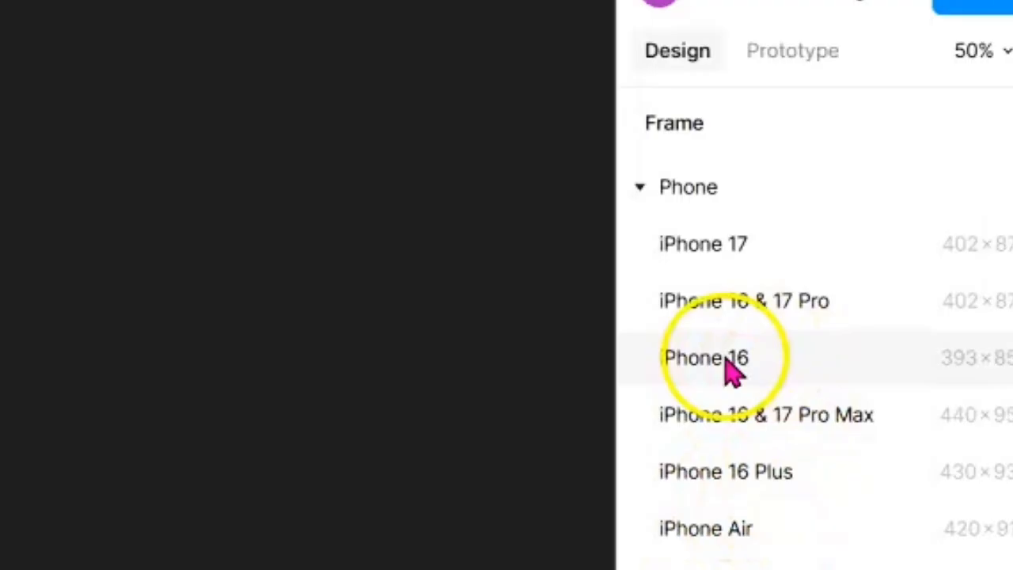
{"action": "left_click", "coordinate": [888, 214]}
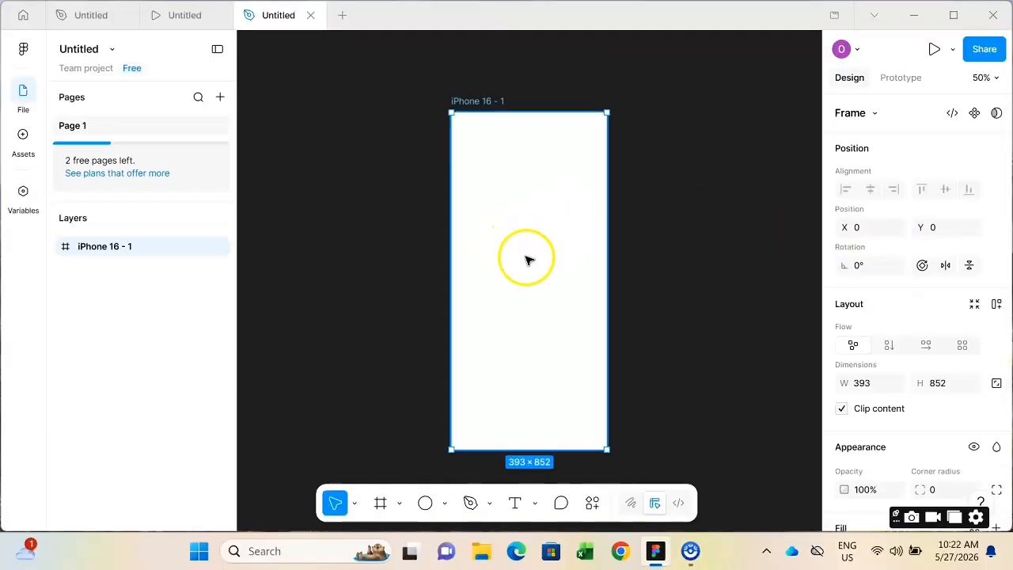
{"action": "left_click", "coordinate": [444, 504]}
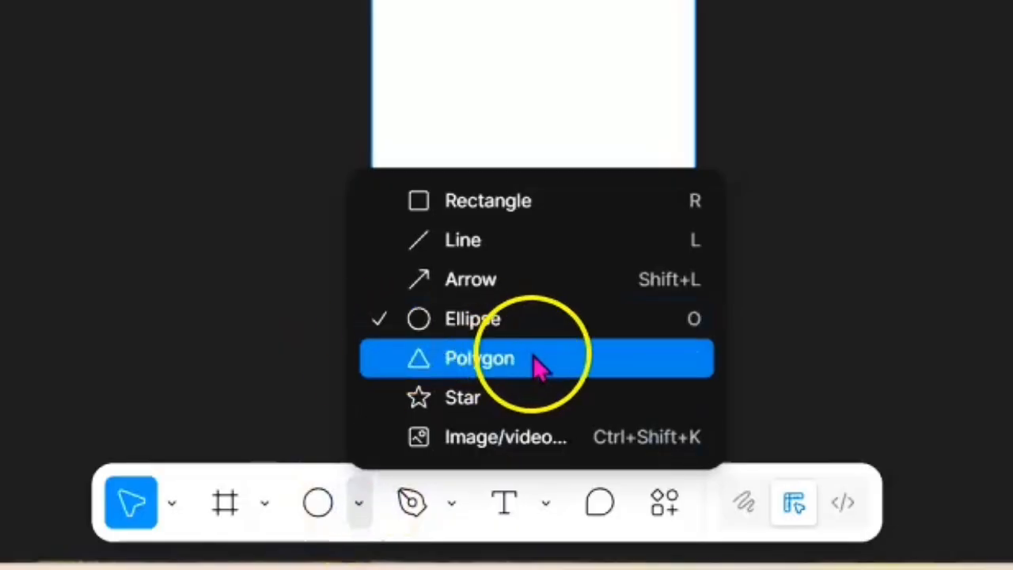
{"action": "left_click", "coordinate": [559, 324]}
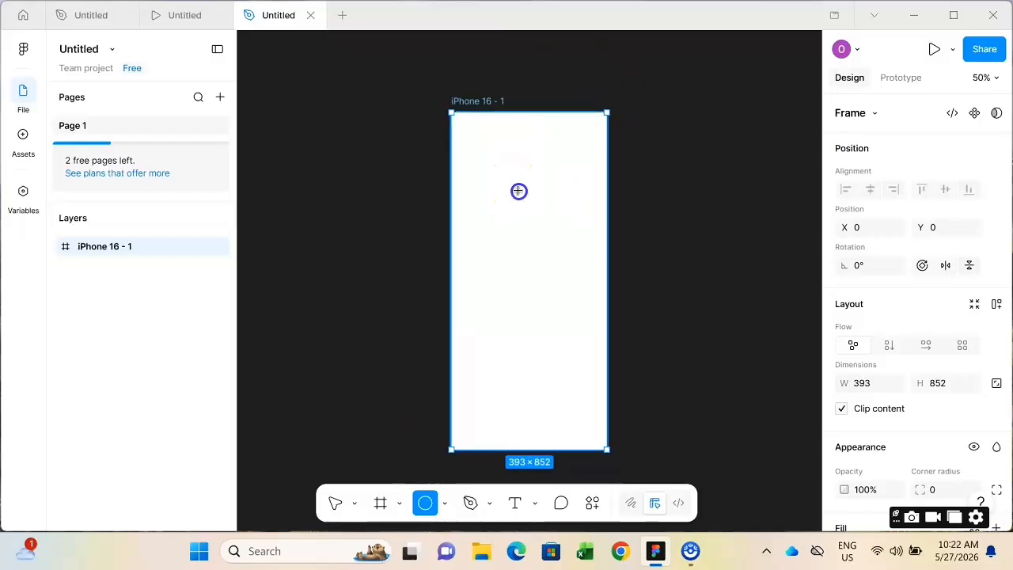
{"action": "left_click_drag", "start_coordinate": [519, 191], "coordinate": [654, 332]}
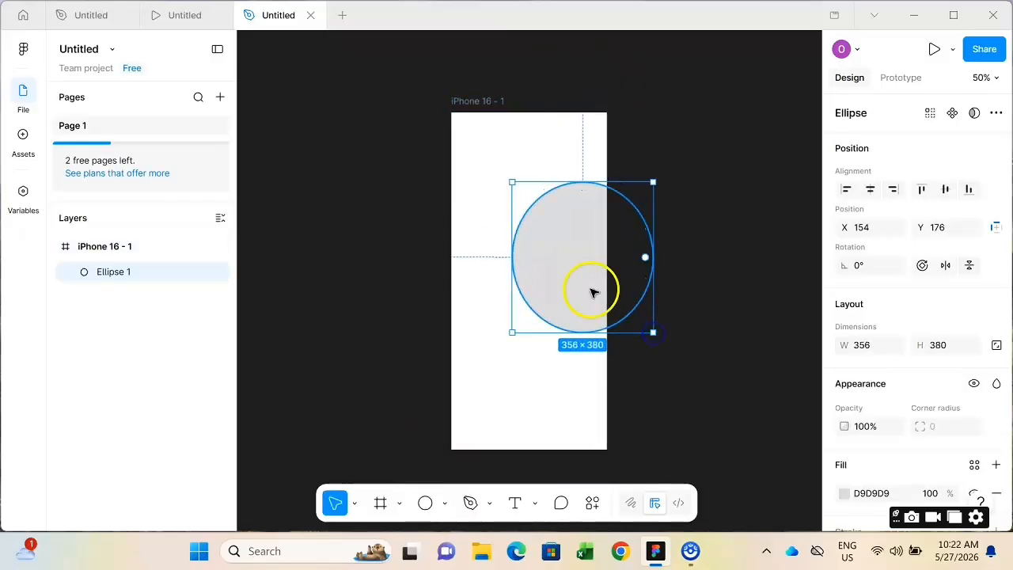
Enlarge the ellipse to about 444 × 446 and place it over the frame's top-left corner, at about X -158, Y -90.
{"action": "left_click_drag", "start_coordinate": [515, 175], "coordinate": [476, 157]}
{"action": "left_click_drag", "start_coordinate": [566, 169], "coordinate": [582, 170]}
{"action": "left_click_drag", "start_coordinate": [544, 178], "coordinate": [529, 179]}
{"action": "left_click_drag", "start_coordinate": [564, 237], "coordinate": [582, 255]}
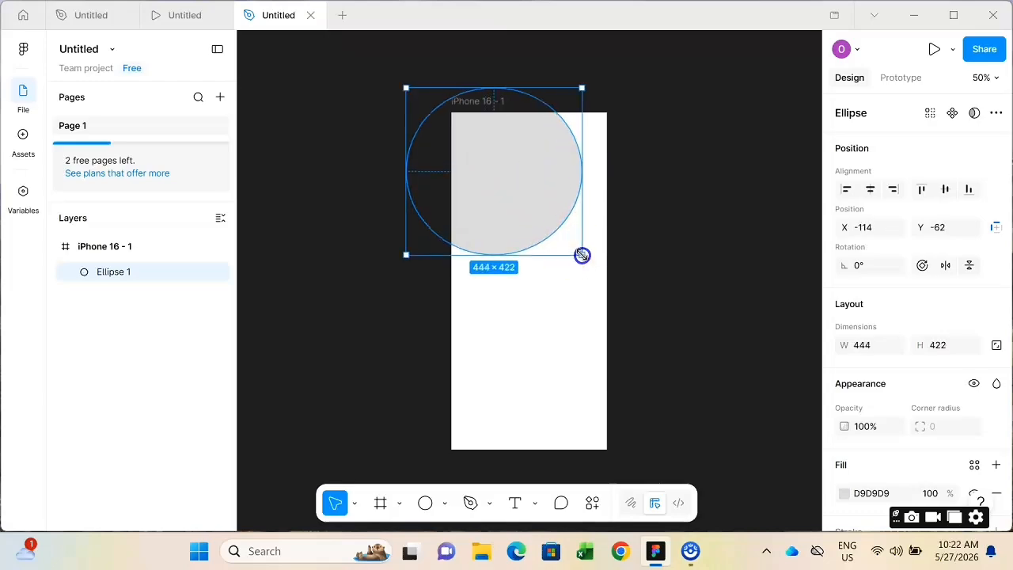
{"action": "left_click_drag", "start_coordinate": [523, 197], "coordinate": [519, 196]}
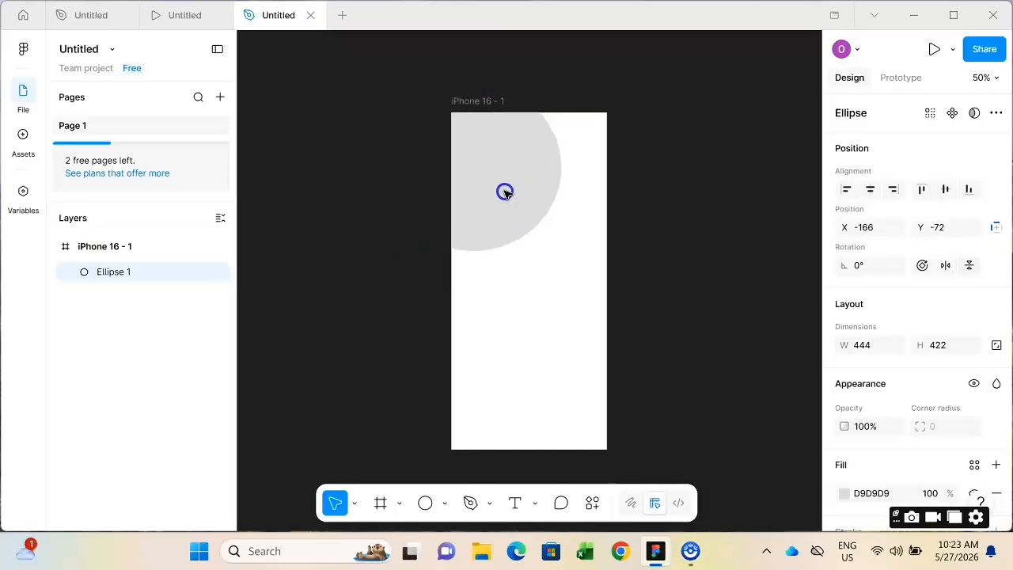
{"action": "left_click_drag", "start_coordinate": [505, 193], "coordinate": [508, 187]}
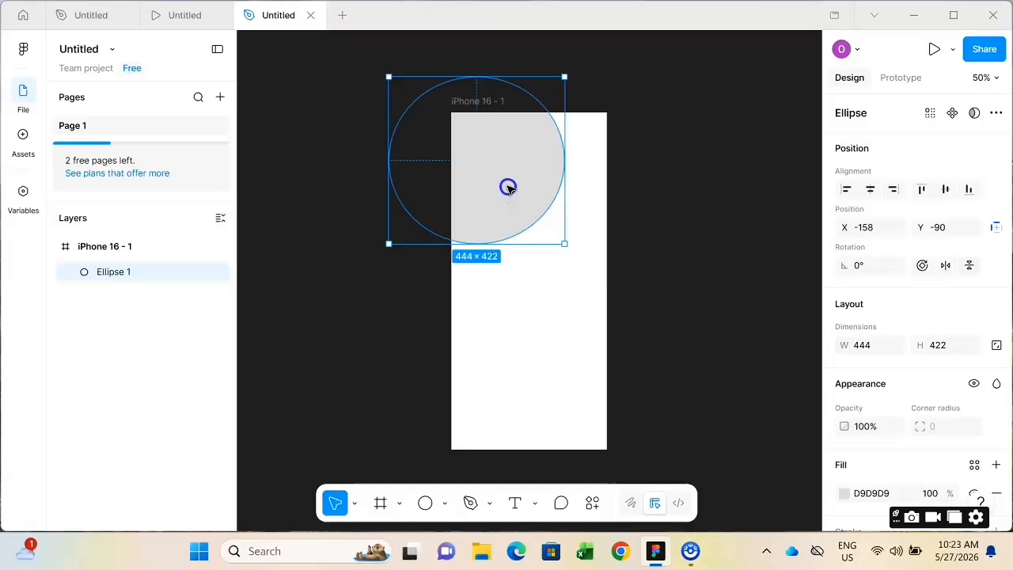
{"action": "left_click", "coordinate": [487, 255]}
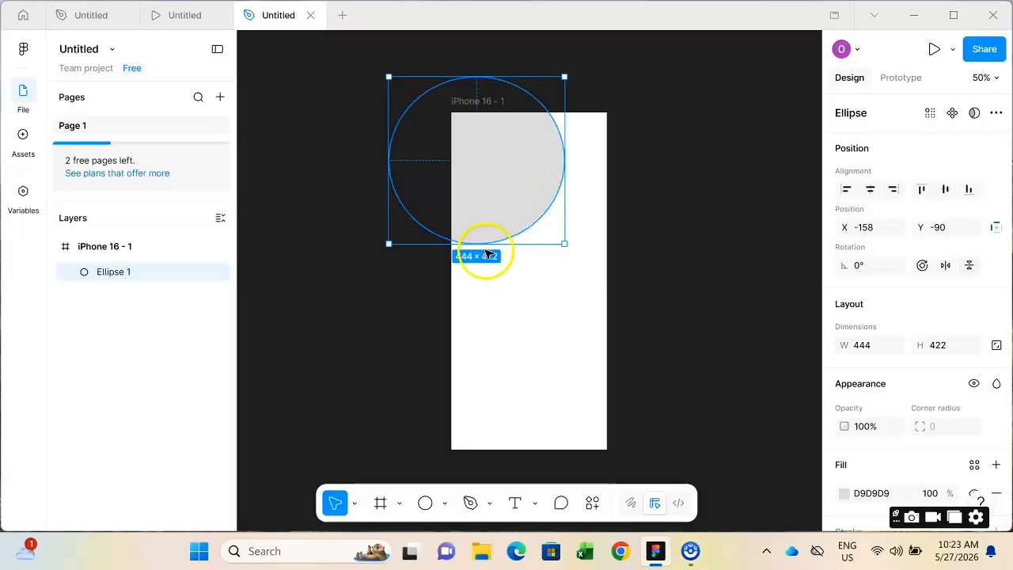
{"action": "left_click_drag", "start_coordinate": [472, 243], "coordinate": [472, 252]}
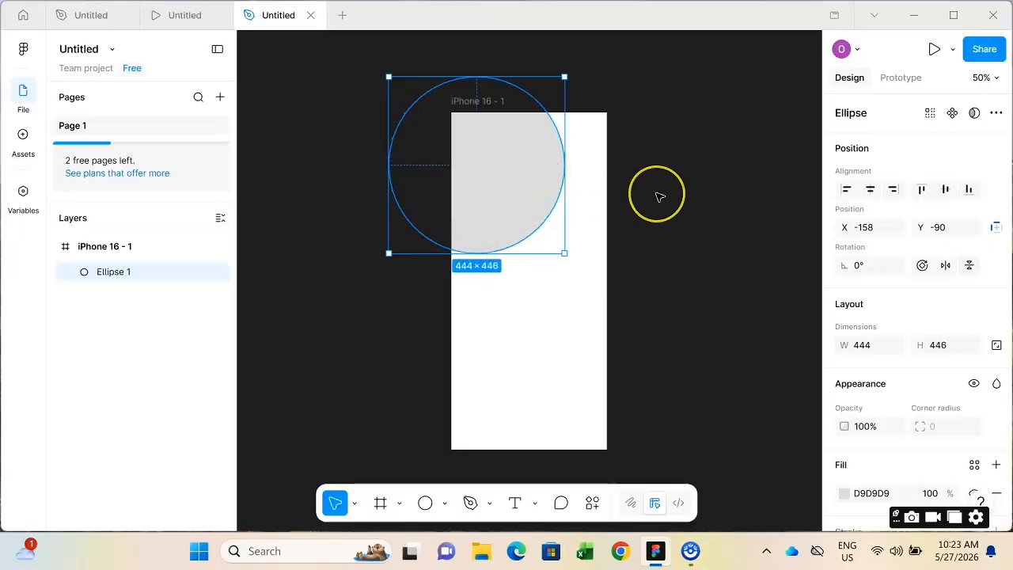
{"action": "left_click", "coordinate": [659, 196]}
Change the ellipse's fill to a linear gradient with a magenta FF04E6 stop at 0%.
{"action": "left_click", "coordinate": [520, 198]}
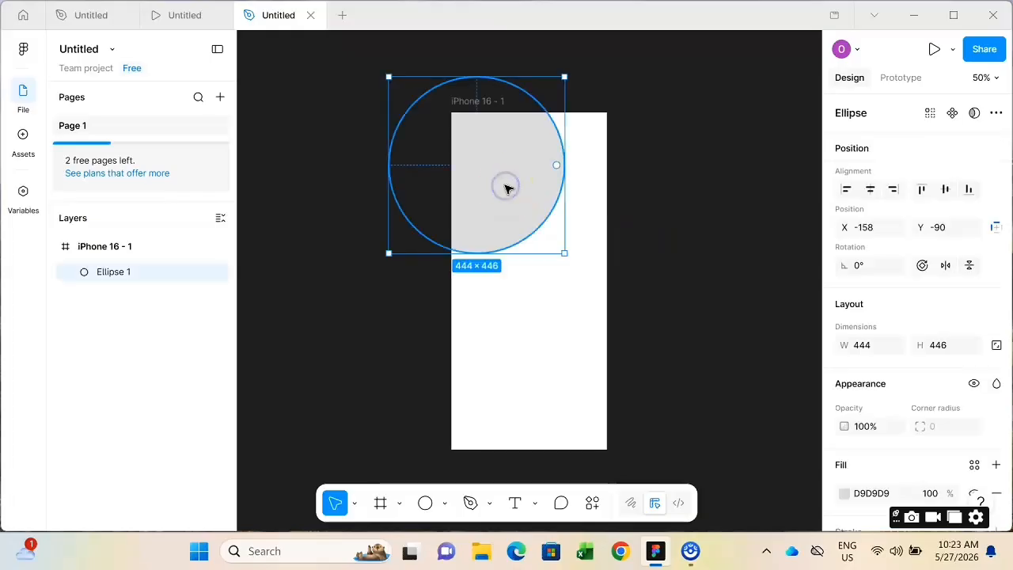
{"action": "scroll", "coordinate": [934, 385], "scroll_direction": "down", "scroll_amount": 2}
{"action": "left_click", "coordinate": [848, 375]}
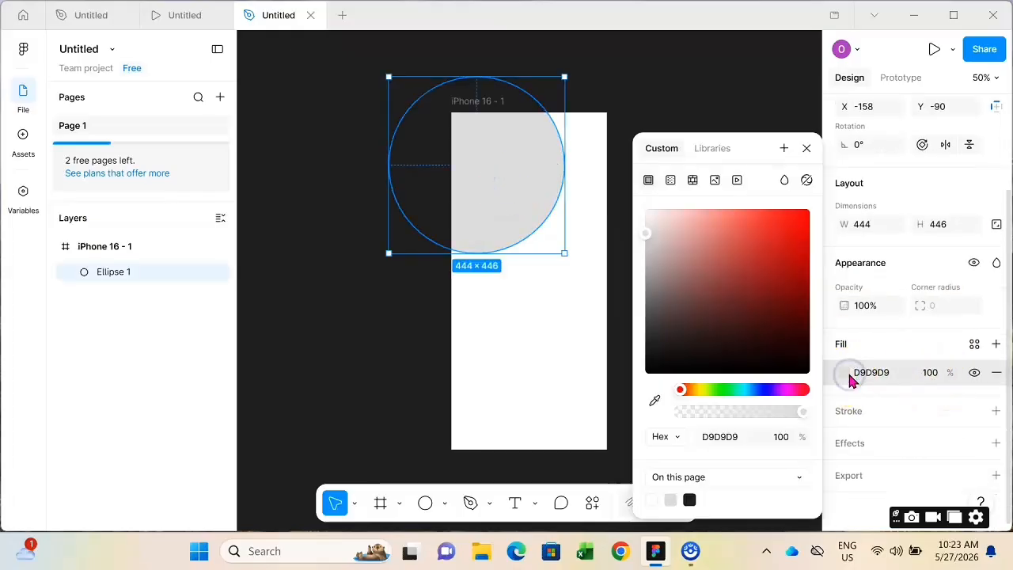
{"action": "left_click", "coordinate": [671, 181]}
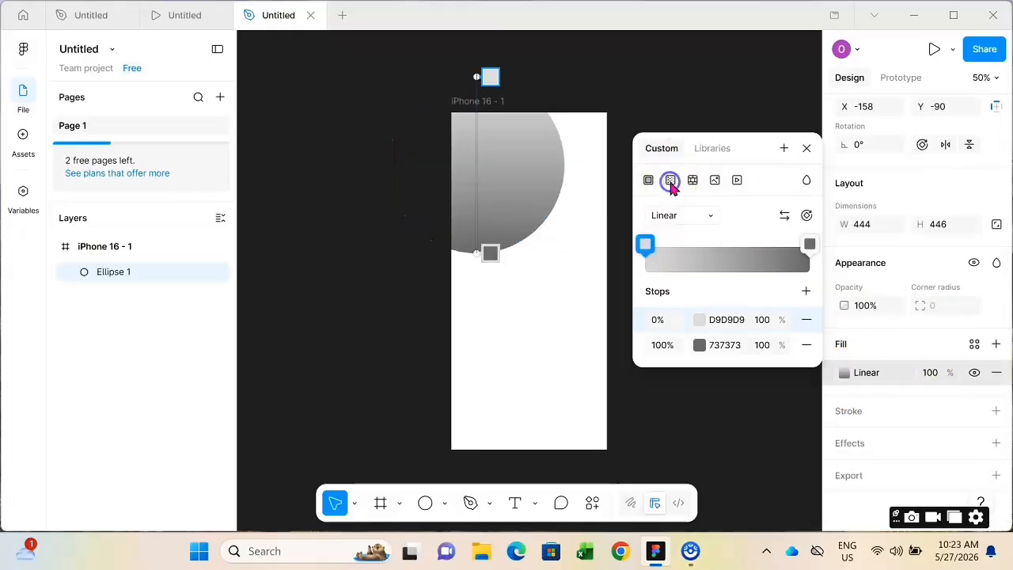
{"action": "left_click", "coordinate": [645, 245]}
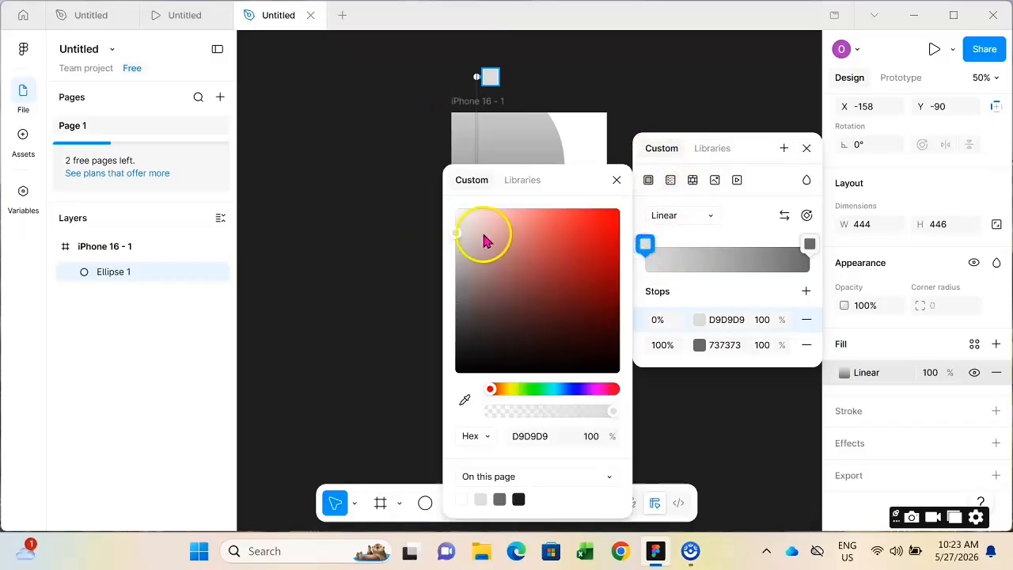
{"action": "left_click", "coordinate": [597, 389]}
{"action": "left_click", "coordinate": [615, 219]}
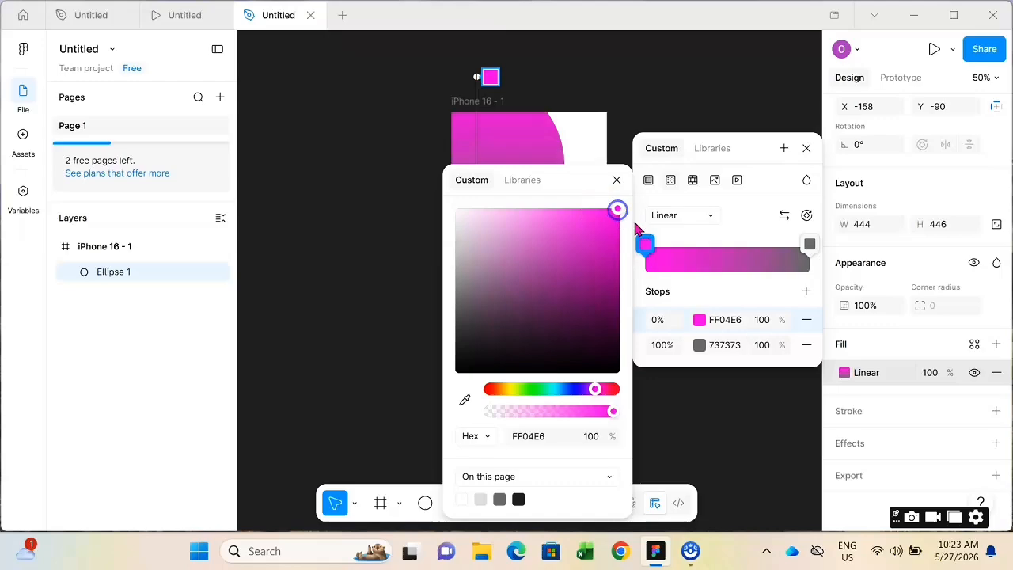
Set the ellipse gradient's end stop to white FFFFFF and shift it to 71%.
{"action": "left_click", "coordinate": [810, 244]}
{"action": "left_click", "coordinate": [456, 211]}
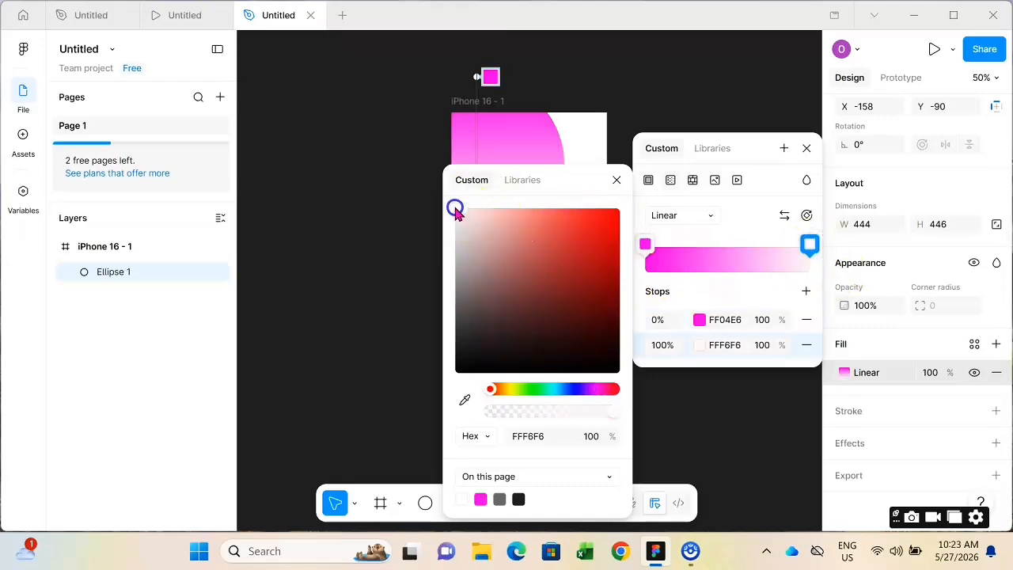
{"action": "left_click_drag", "start_coordinate": [810, 244], "coordinate": [761, 244]}
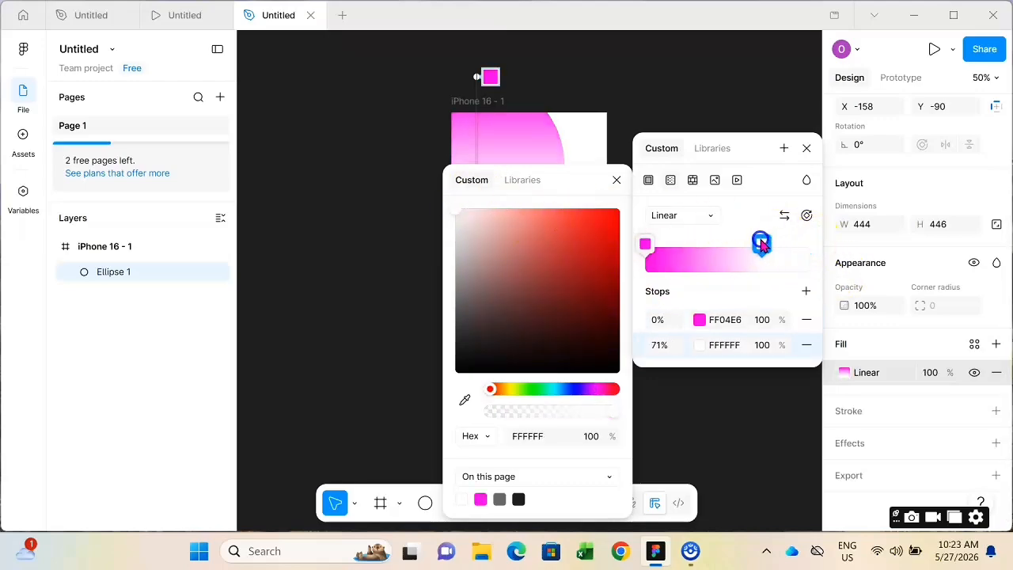
{"action": "left_click", "coordinate": [806, 148]}
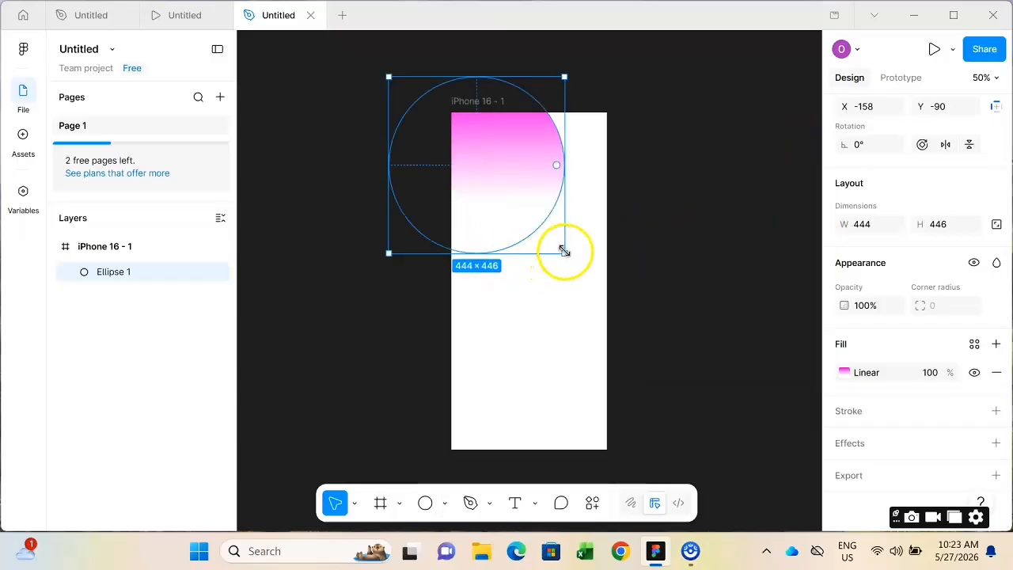
Lengthen the ellipse's gradient fade by moving the white stop down to about 86%.
{"action": "left_click", "coordinate": [844, 373]}
{"action": "left_click_drag", "start_coordinate": [494, 204], "coordinate": [491, 255]}
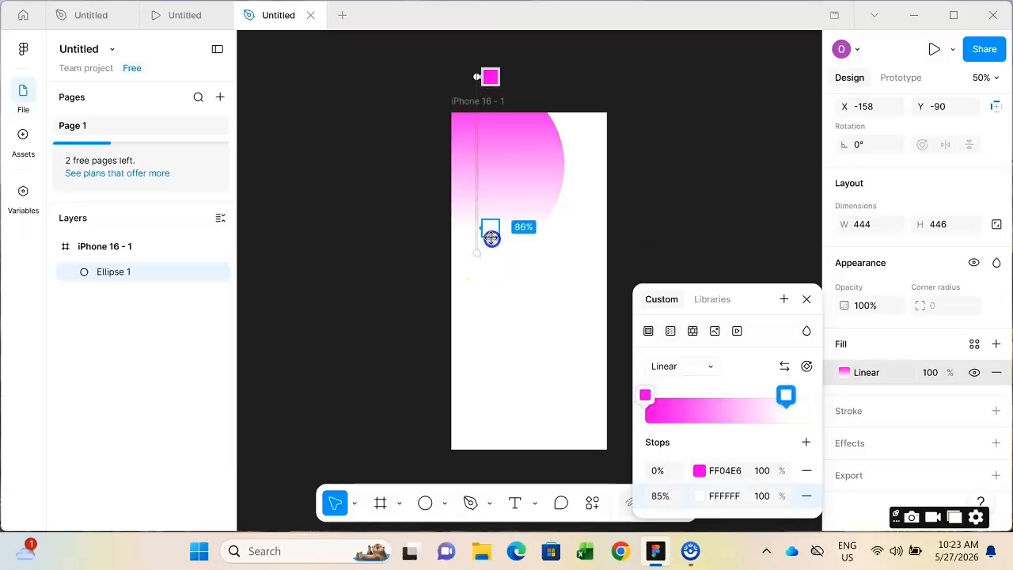
{"action": "mouse_move", "coordinate": [492, 76]}
{"action": "left_mouse_down"}
{"action": "mouse_move", "coordinate": [491, 114]}
{"action": "mouse_move", "coordinate": [491, 77]}
{"action": "left_mouse_up"}
{"action": "left_click_drag", "start_coordinate": [491, 251], "coordinate": [493, 230]}
{"action": "left_click", "coordinate": [661, 221]}
{"action": "left_click", "coordinate": [681, 218]}
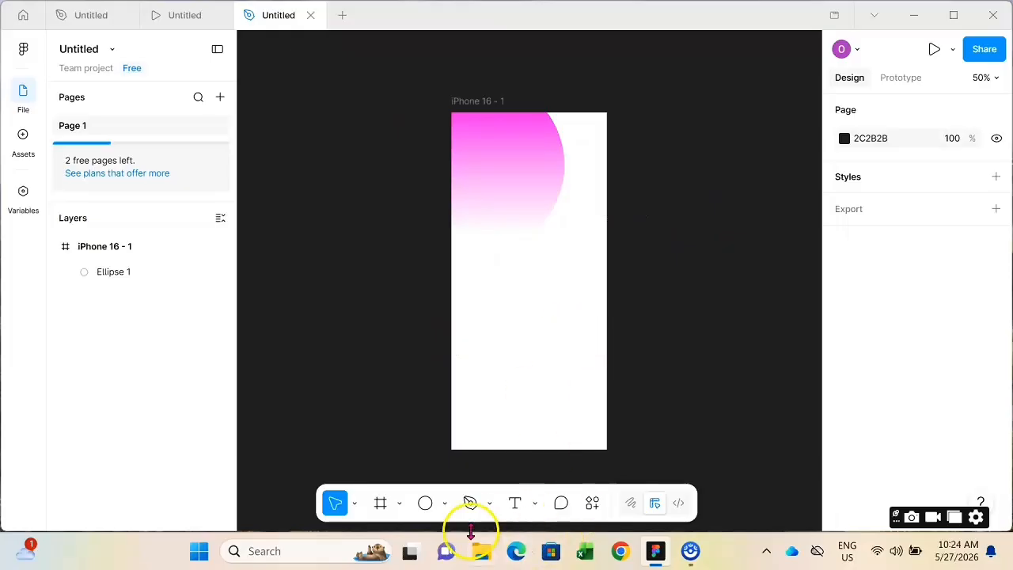
Add a text layer below the ellipse at about X 96, Y 362 and paste the copied login screen wording into it.
{"action": "left_click", "coordinate": [516, 504]}
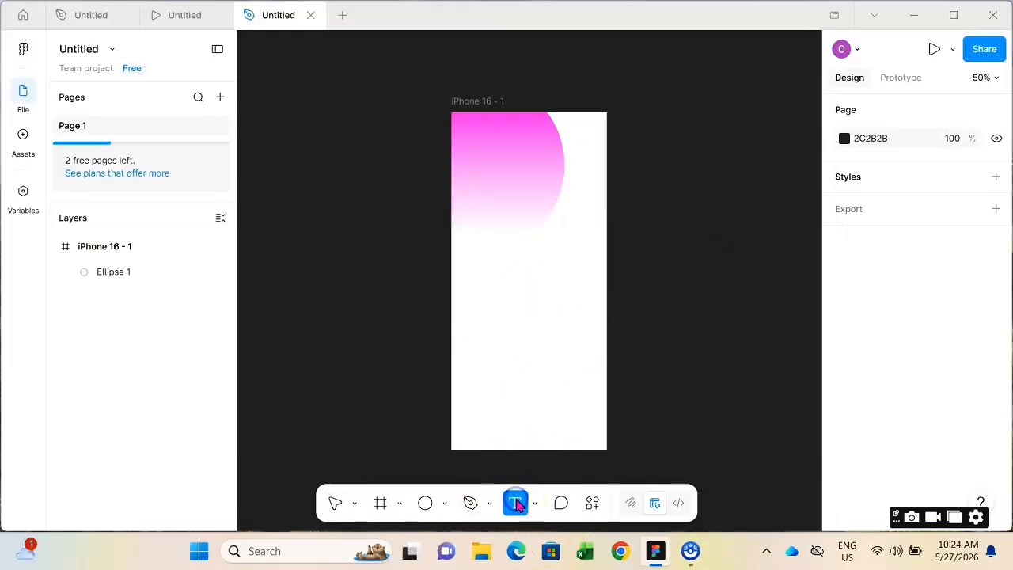
{"action": "left_click", "coordinate": [489, 255]}
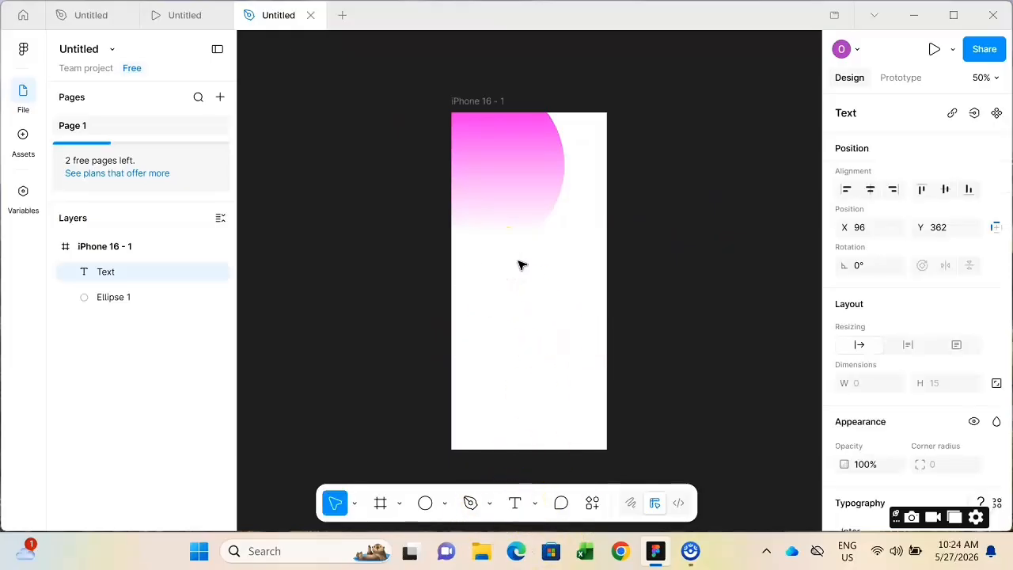
{"action": "key", "text": "ctrl+v"}
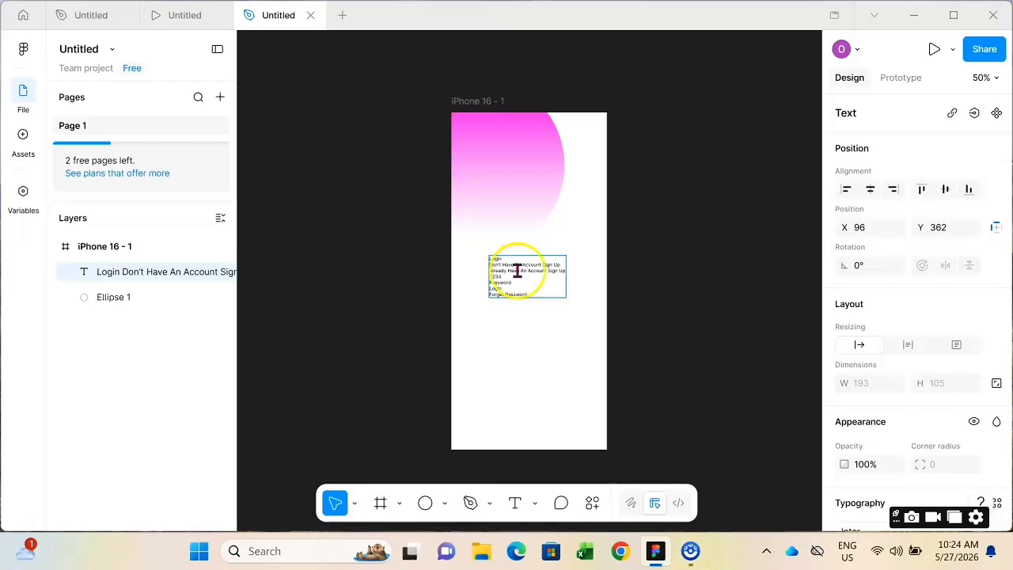
Finish editing the pasted wording and move the text block down to about X 93, Y 414.
{"action": "key", "text": "Escape"}
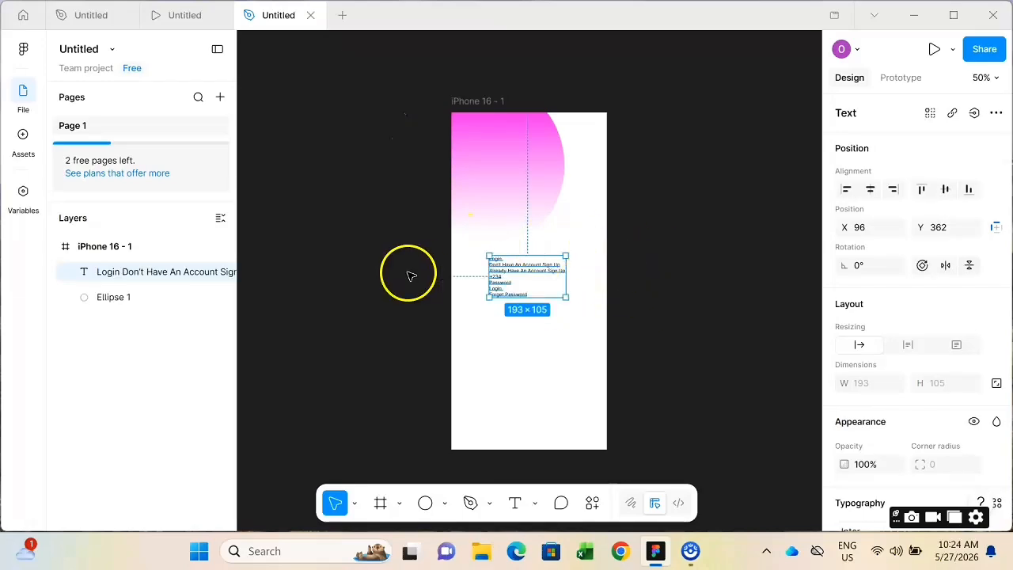
{"action": "key", "text": "shift+1"}
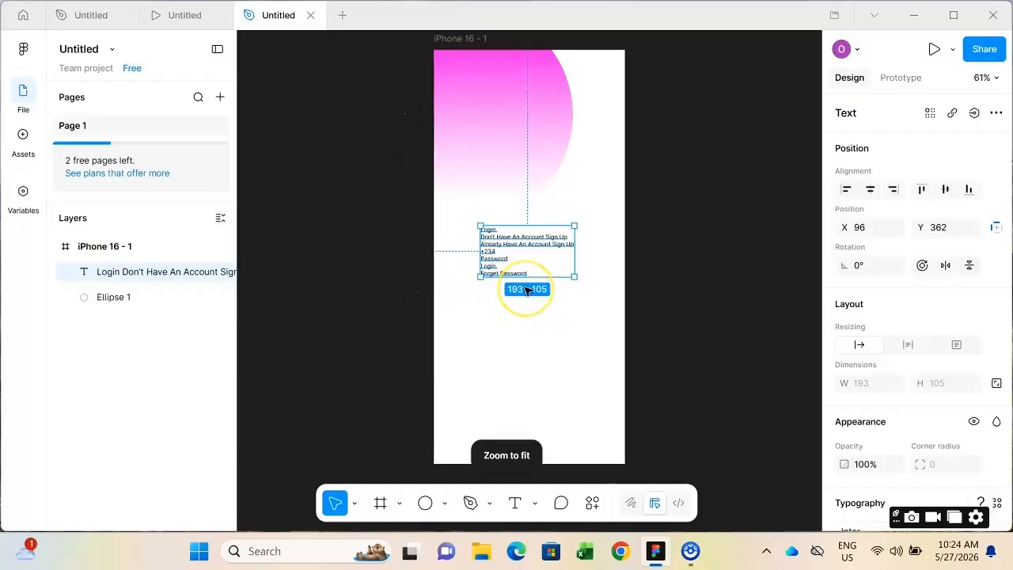
{"action": "key", "text": "ctrl+minus"}
{"action": "key", "text": "ctrl+minus"}
{"action": "key", "text": "ctrl+0"}
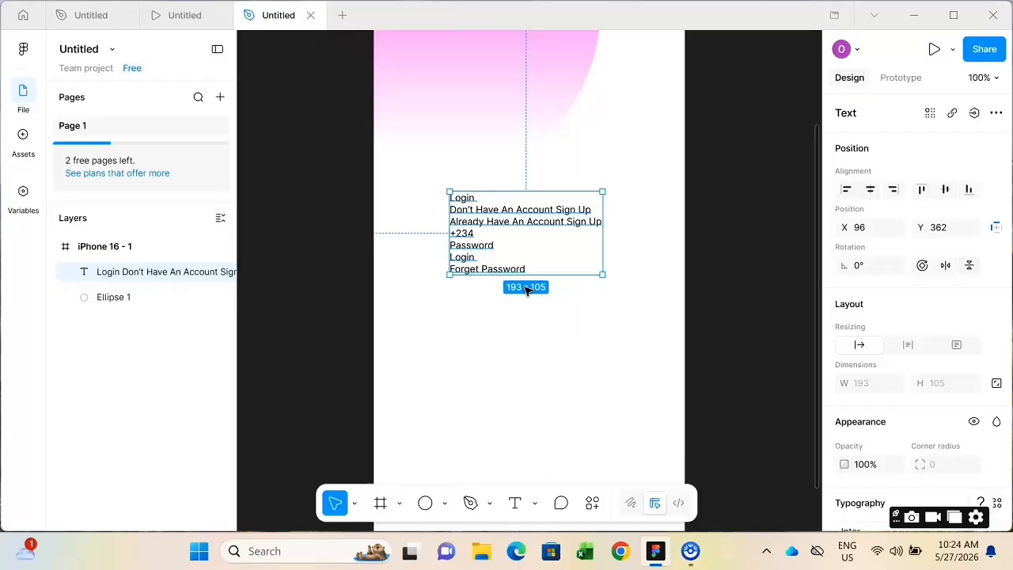
{"action": "left_click", "coordinate": [717, 294]}
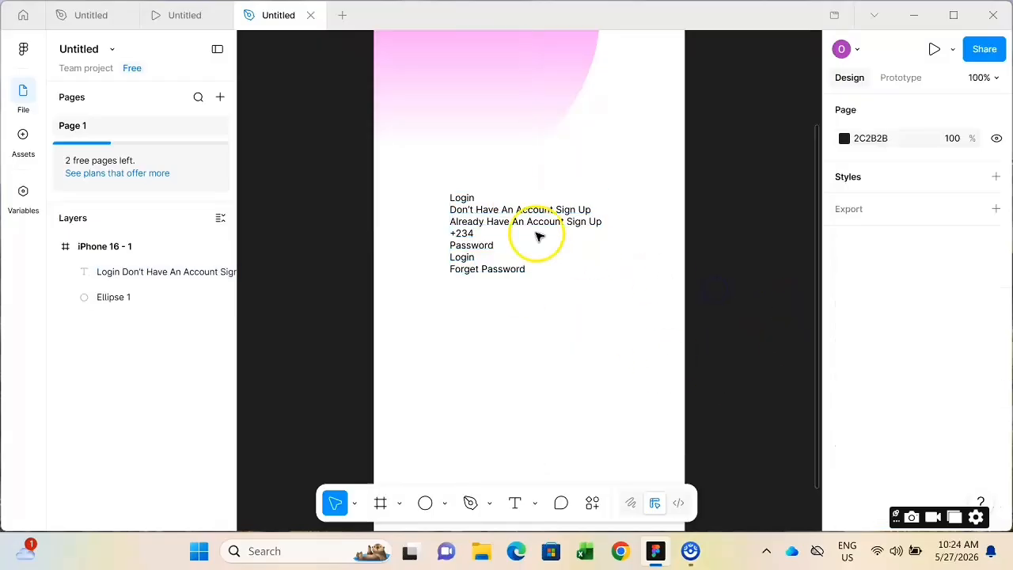
{"action": "left_click", "coordinate": [467, 198]}
{"action": "left_click_drag", "start_coordinate": [468, 219], "coordinate": [465, 258]}
{"action": "left_click", "coordinate": [707, 283]}
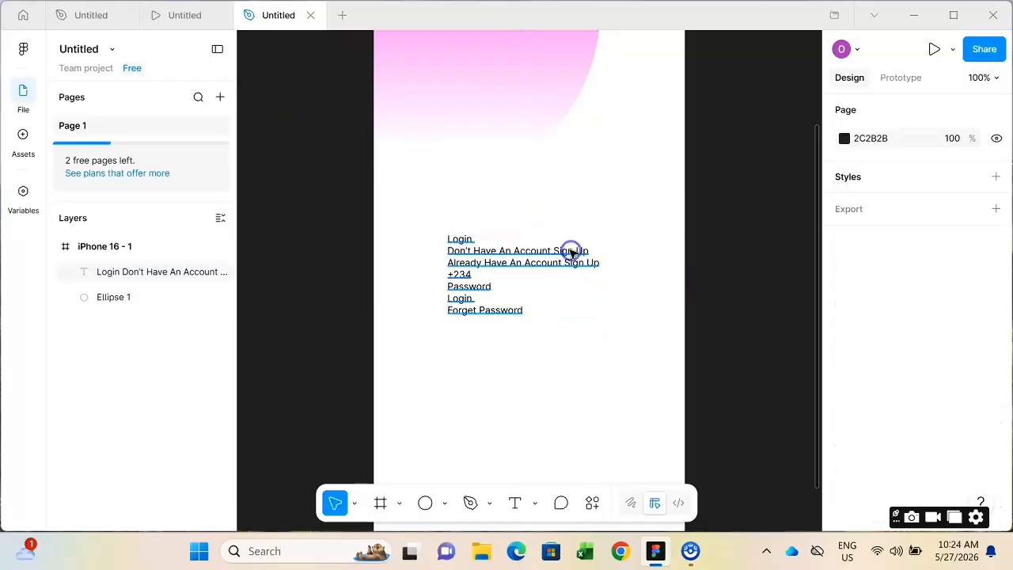
Cut the first "Login" line out of the text block and paste it as its own layer at about X 77, Y 344.
{"action": "left_click", "coordinate": [473, 242]}
{"action": "double_click", "coordinate": [467, 240]}
{"action": "left_click", "coordinate": [475, 244]}
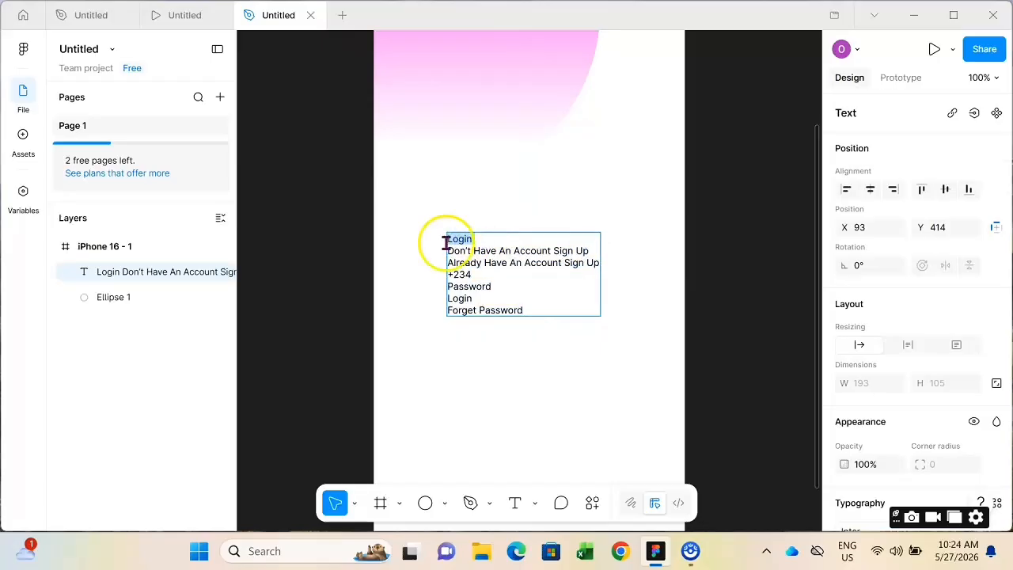
{"action": "key", "text": "BackSpace"}
{"action": "left_click", "coordinate": [523, 212]}
{"action": "left_click", "coordinate": [565, 197]}
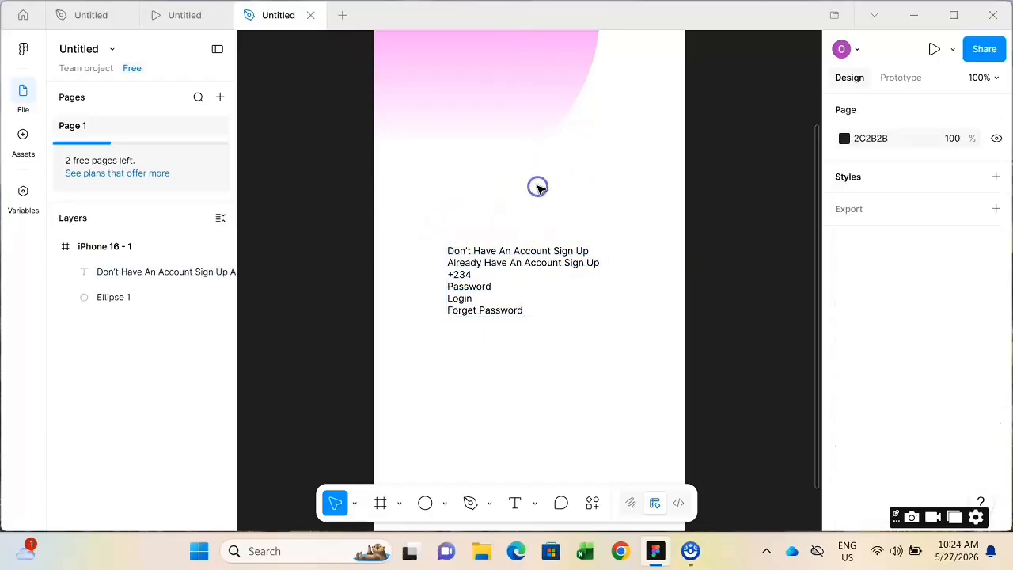
{"action": "key", "text": "ctrl+v"}
{"action": "left_click_drag", "start_coordinate": [451, 237], "coordinate": [440, 183]}
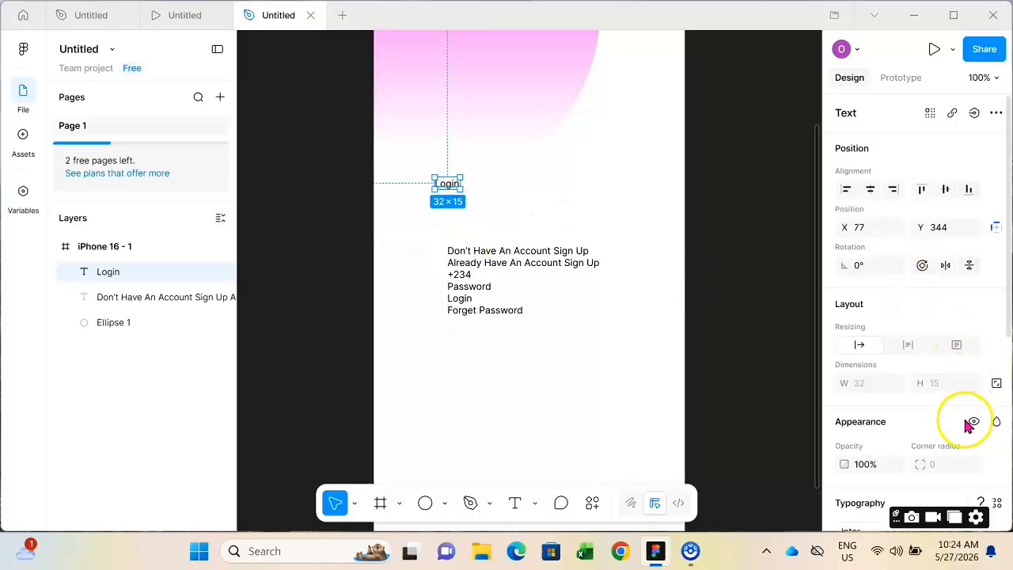
Set the separate Login text to size 48 and change its font to Jomhuria.
{"action": "scroll", "coordinate": [951, 403], "scroll_direction": "down", "scroll_amount": 3}
{"action": "left_click", "coordinate": [958, 321]}
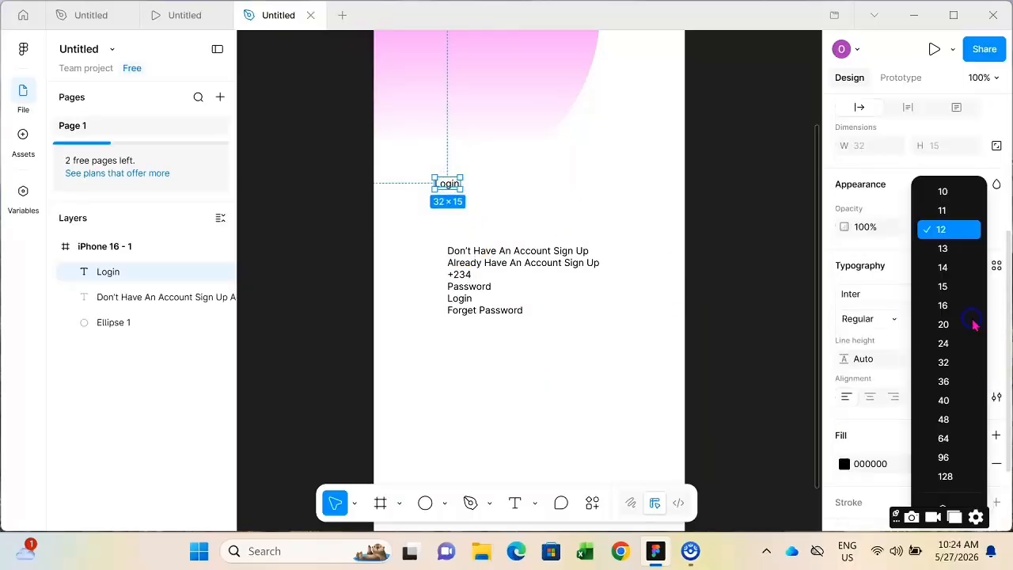
{"action": "left_click", "coordinate": [952, 419]}
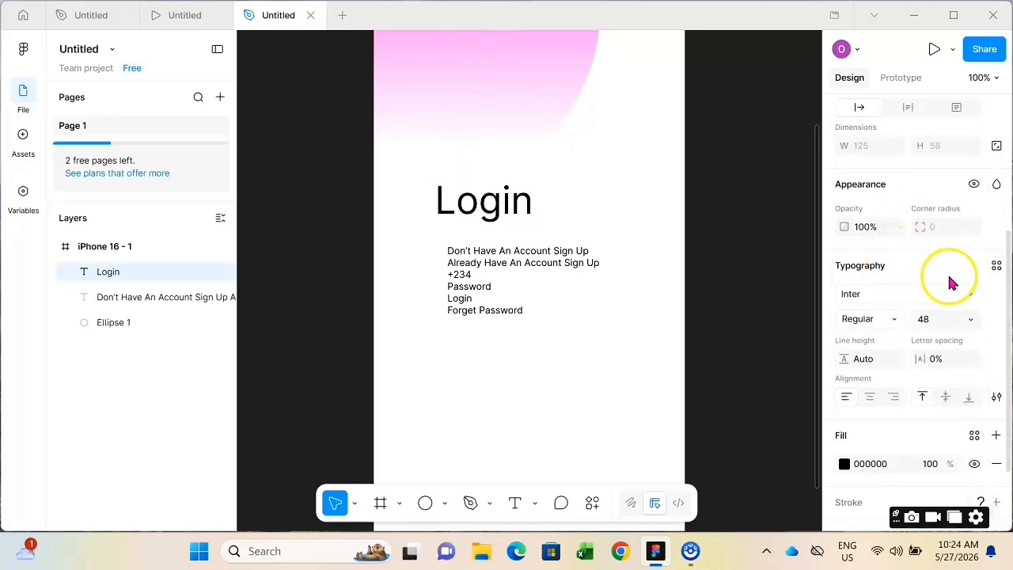
{"action": "left_click", "coordinate": [899, 297]}
{"action": "scroll", "coordinate": [701, 407], "scroll_direction": "down", "scroll_amount": 10}
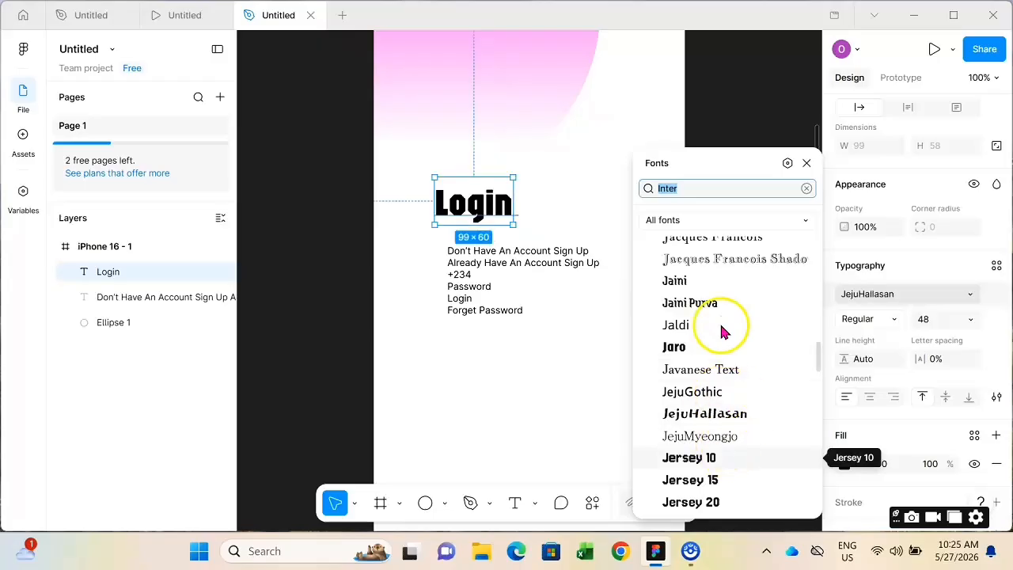
{"action": "scroll", "coordinate": [733, 357], "scroll_direction": "down", "scroll_amount": 1}
{"action": "scroll", "coordinate": [734, 358], "scroll_direction": "down", "scroll_amount": 3}
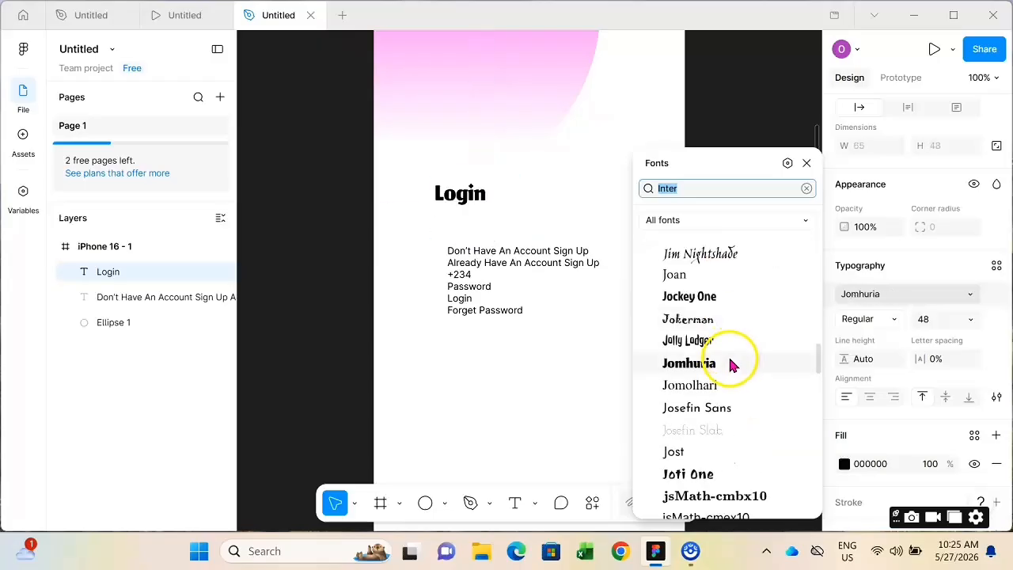
{"action": "left_click", "coordinate": [730, 364]}
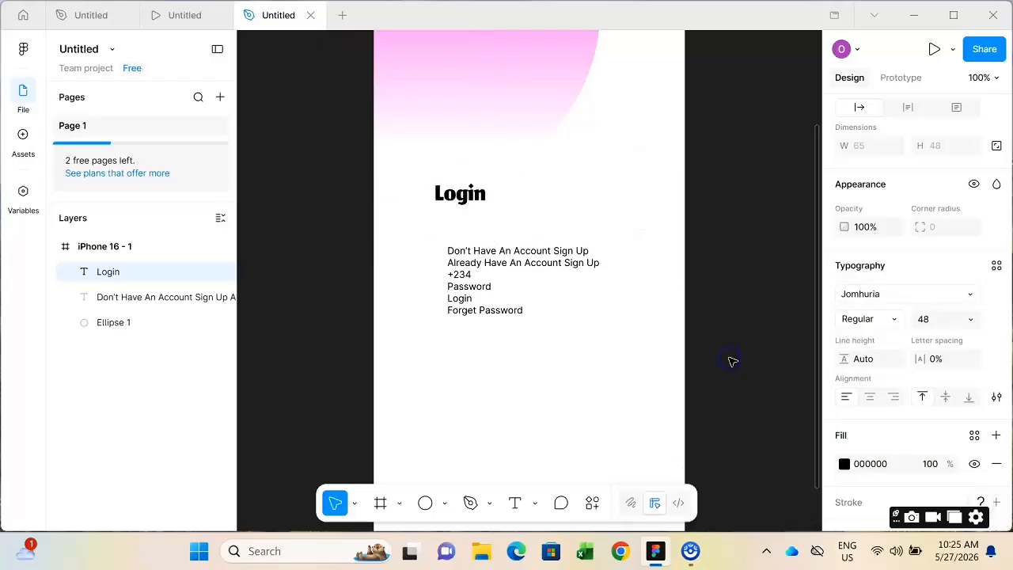
Enlarge the Login heading to size 64 and move it to about X 64, Y 336.
{"action": "left_click", "coordinate": [972, 323]}
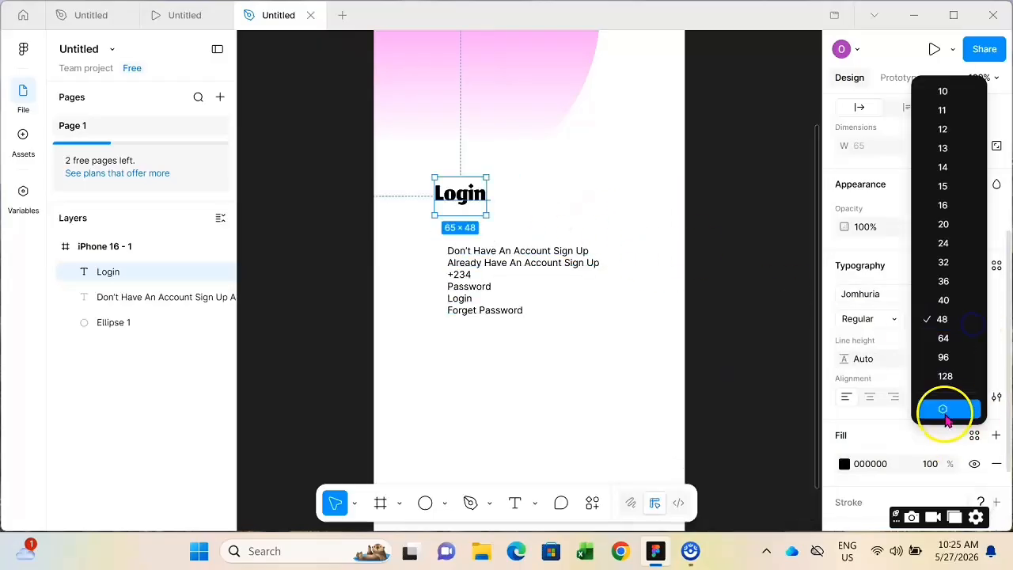
{"action": "left_click", "coordinate": [964, 354]}
{"action": "left_click", "coordinate": [962, 349]}
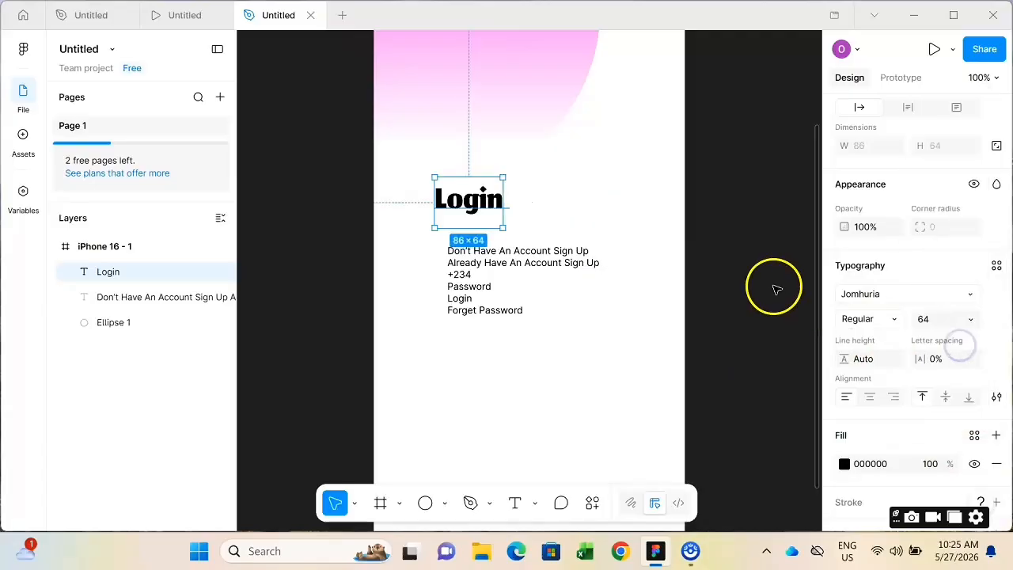
{"action": "left_click", "coordinate": [775, 285]}
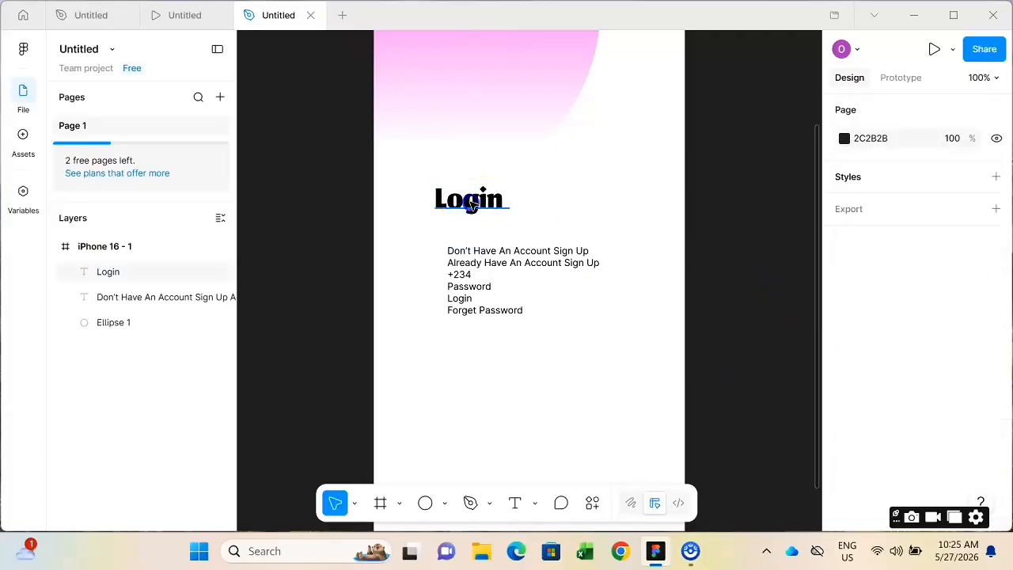
{"action": "mouse_move", "coordinate": [476, 208]}
{"action": "left_mouse_down"}
{"action": "mouse_move", "coordinate": [468, 188]}
{"action": "mouse_move", "coordinate": [460, 198]}
{"action": "left_mouse_up"}
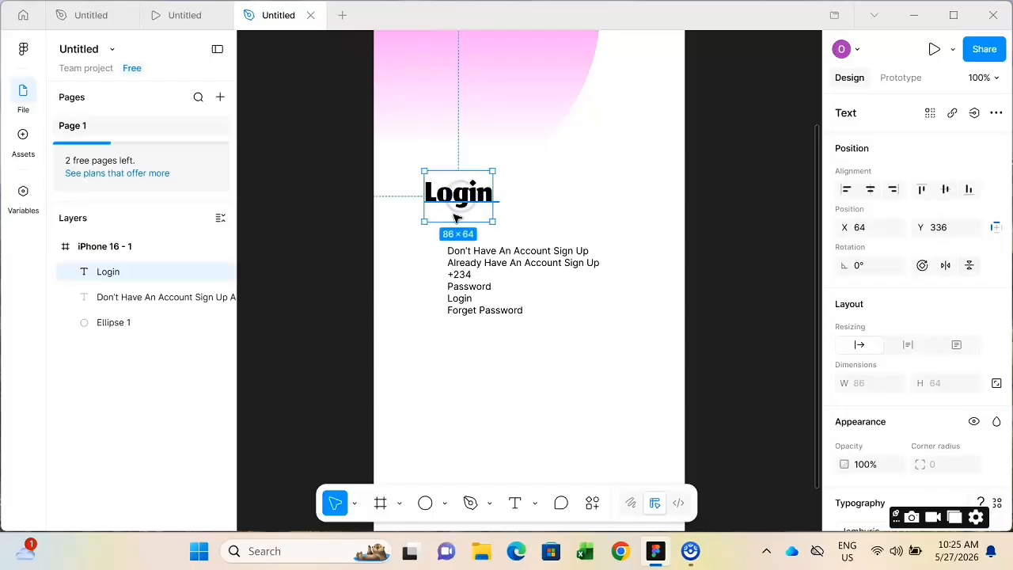
Cut "Already Have An Account Sign Up" into its own text layer and place it under the Login heading at about X 59, Y 399.
{"action": "left_click", "coordinate": [554, 252]}
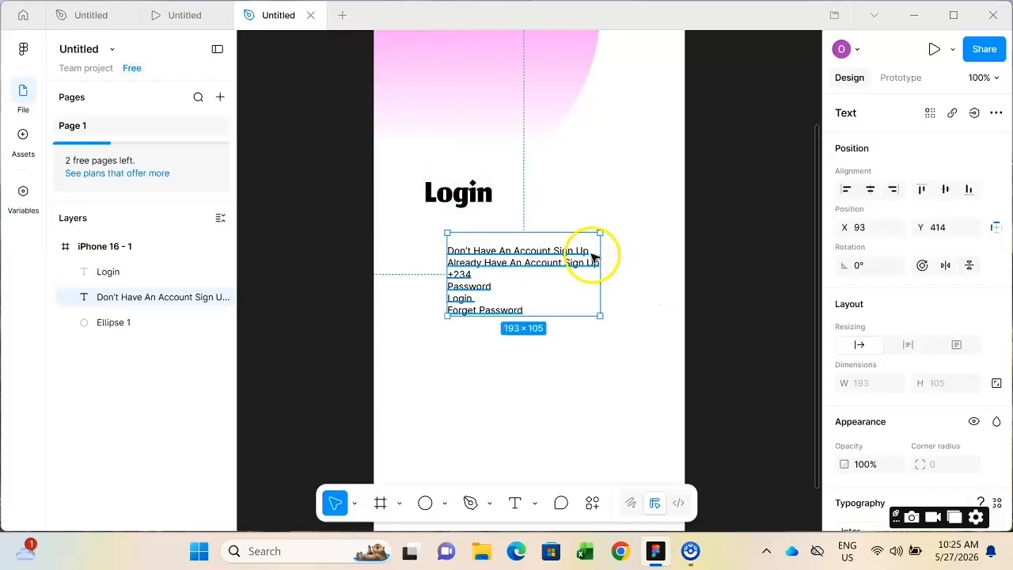
{"action": "double_click", "coordinate": [492, 264]}
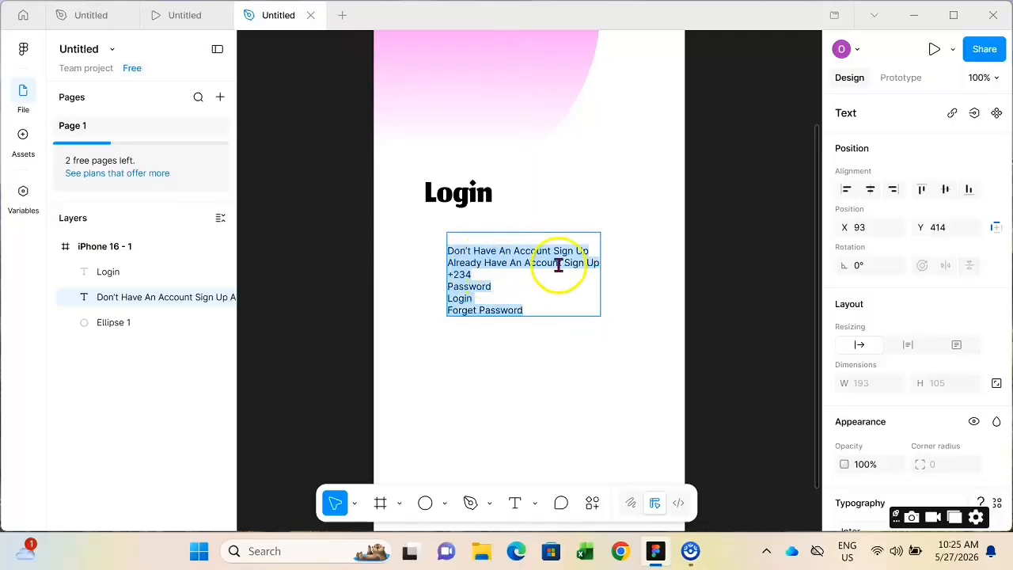
{"action": "left_click", "coordinate": [600, 264]}
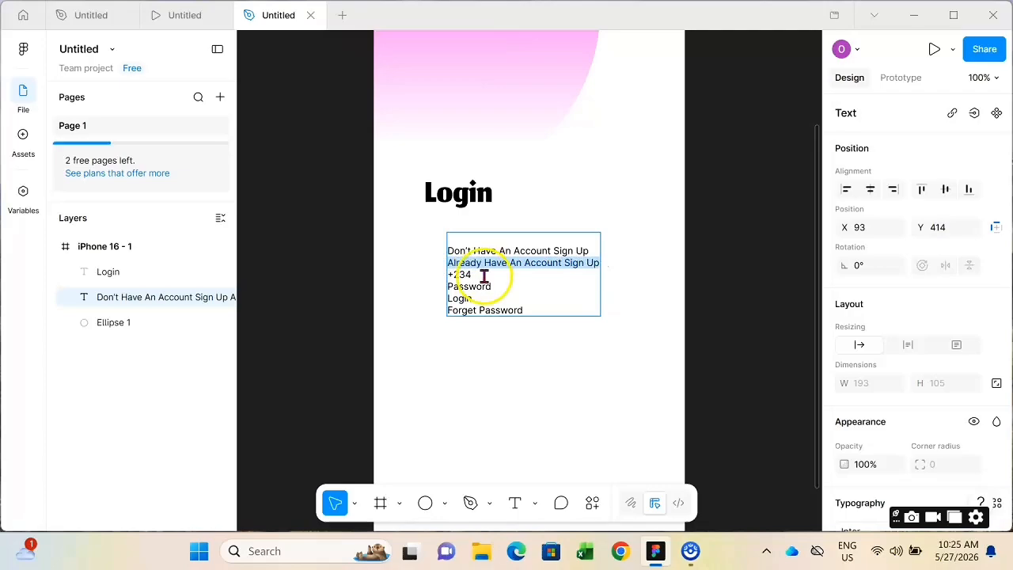
{"action": "key", "text": "ctrl+x"}
{"action": "key", "text": "Escape"}
{"action": "key", "text": "ctrl+v"}
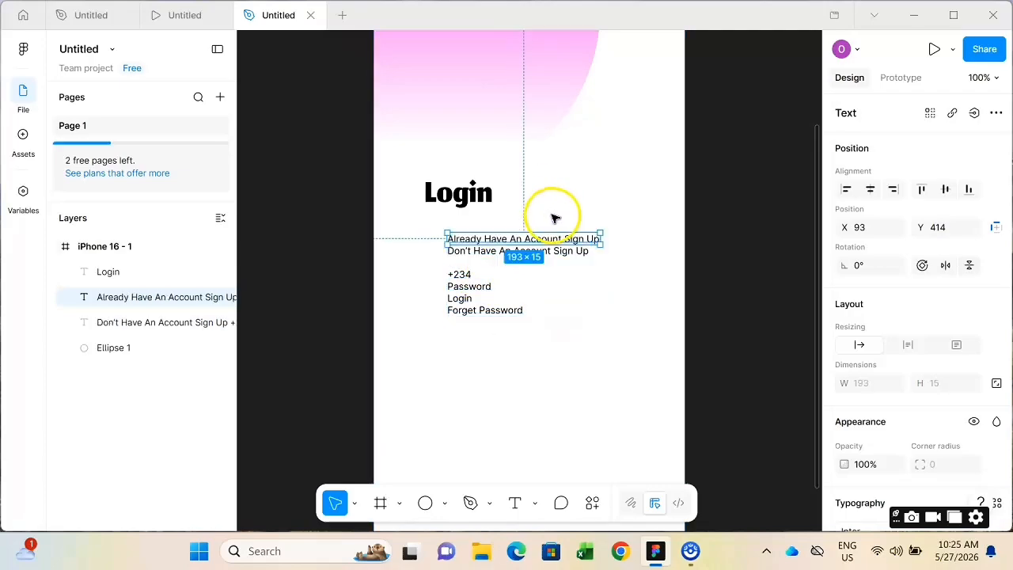
{"action": "left_click_drag", "start_coordinate": [555, 238], "coordinate": [529, 226]}
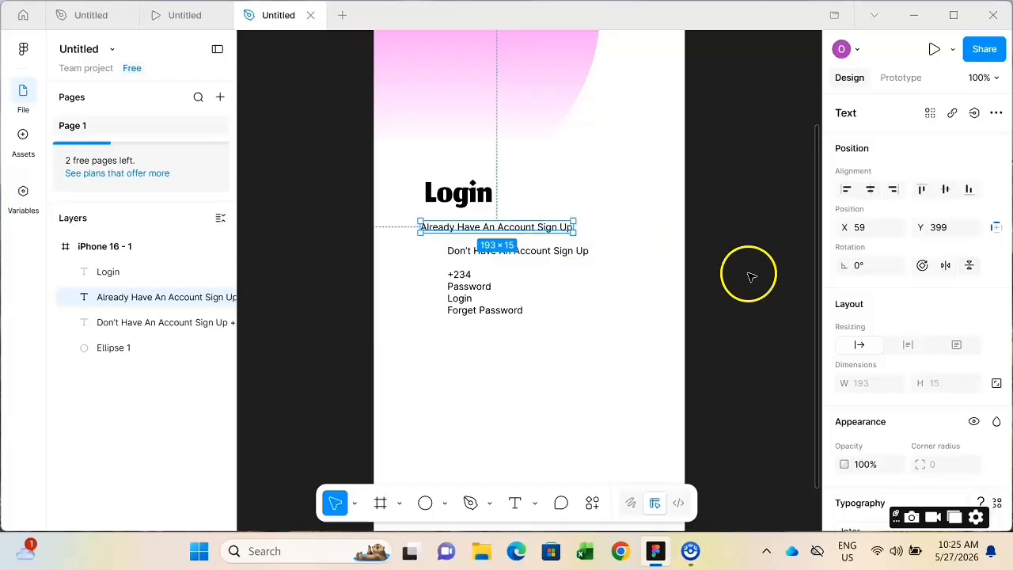
Set the "Already Have An Account Sign Up" line to size 16 and Bold weight.
{"action": "scroll", "coordinate": [962, 394], "scroll_direction": "down", "scroll_amount": 2}
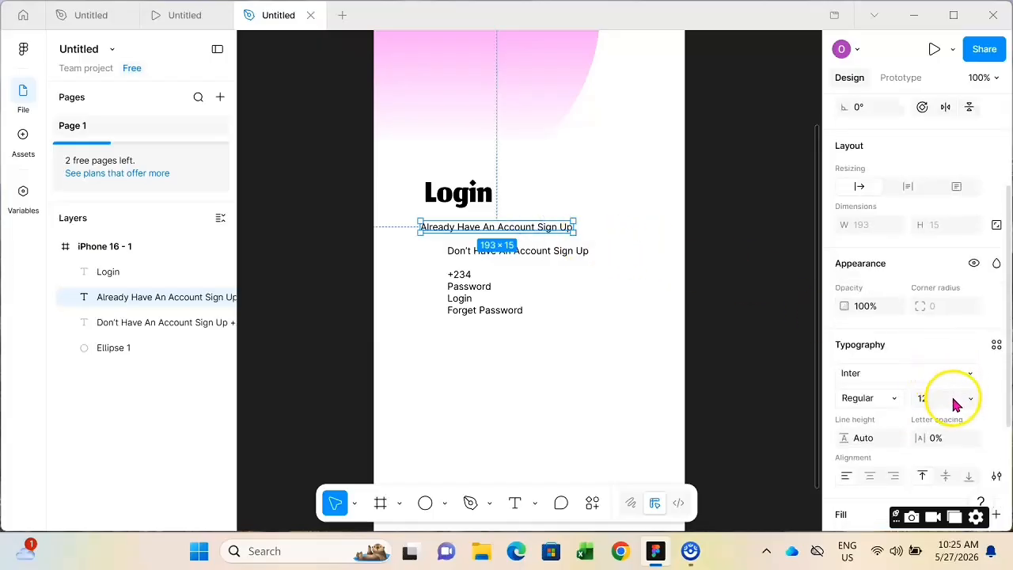
{"action": "left_click", "coordinate": [954, 400]}
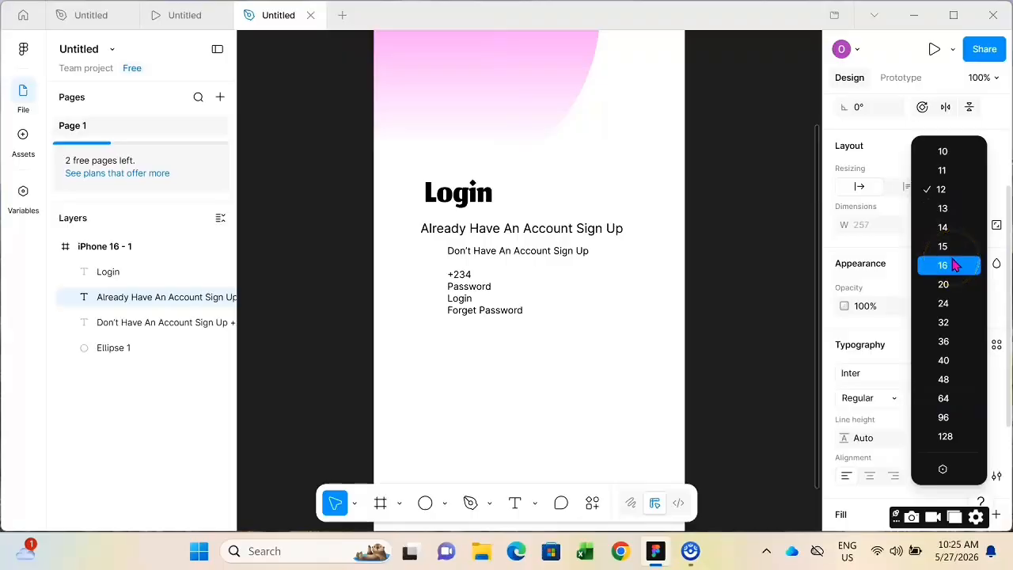
{"action": "left_click", "coordinate": [956, 265]}
{"action": "scroll", "coordinate": [950, 215], "scroll_direction": "down", "scroll_amount": 3}
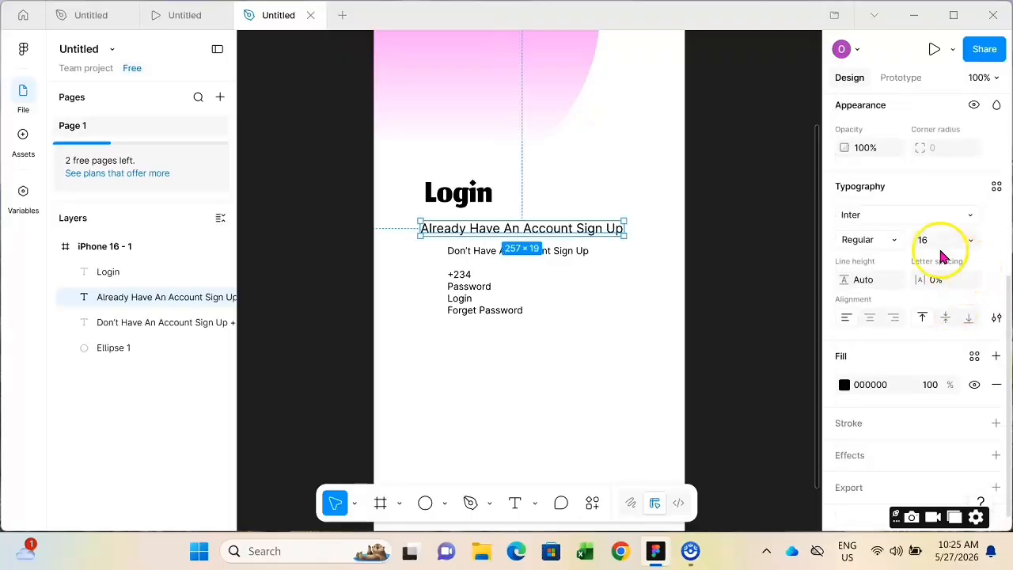
{"action": "left_click", "coordinate": [893, 242]}
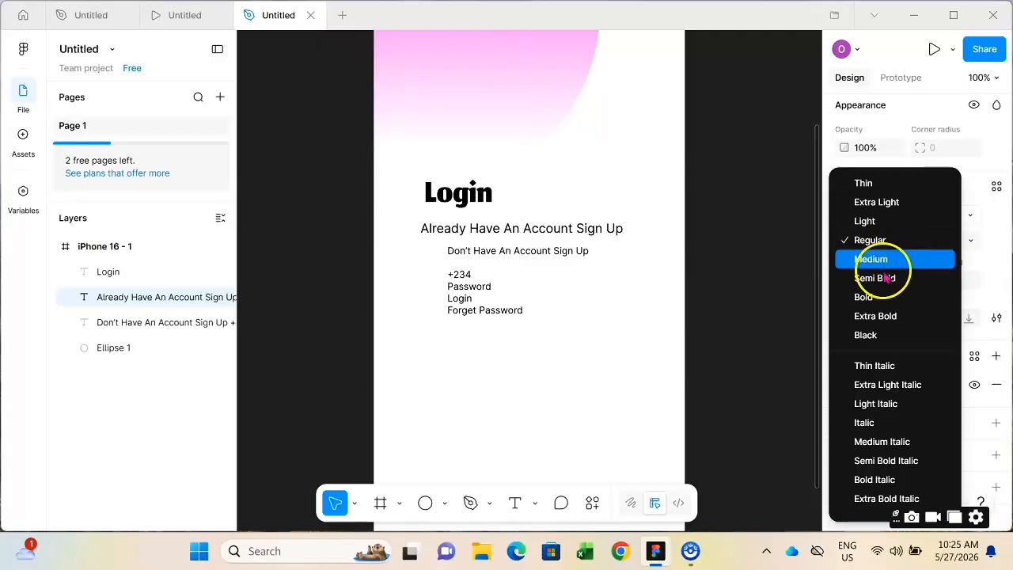
{"action": "left_click", "coordinate": [885, 299]}
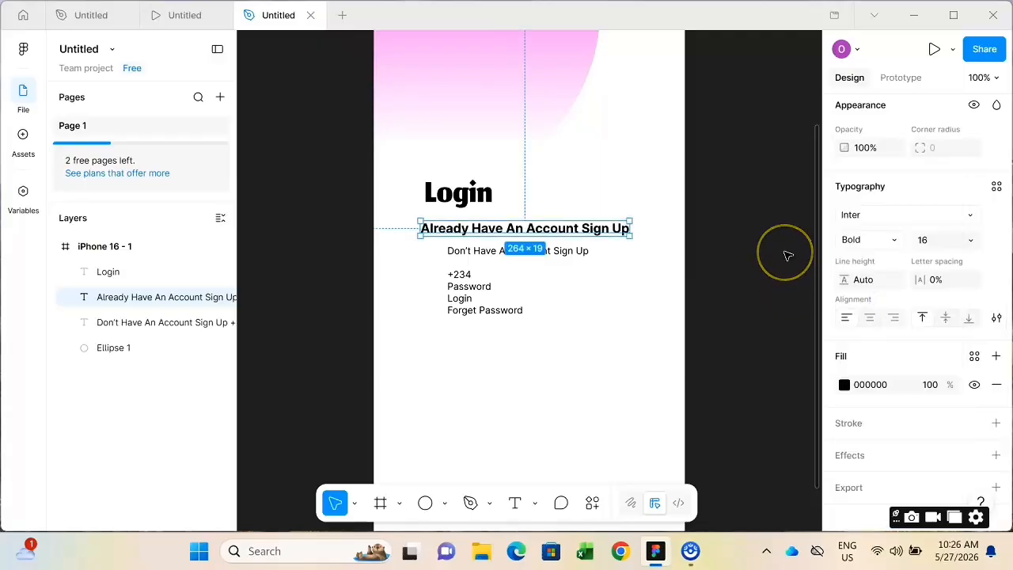
{"action": "left_click", "coordinate": [726, 225]}
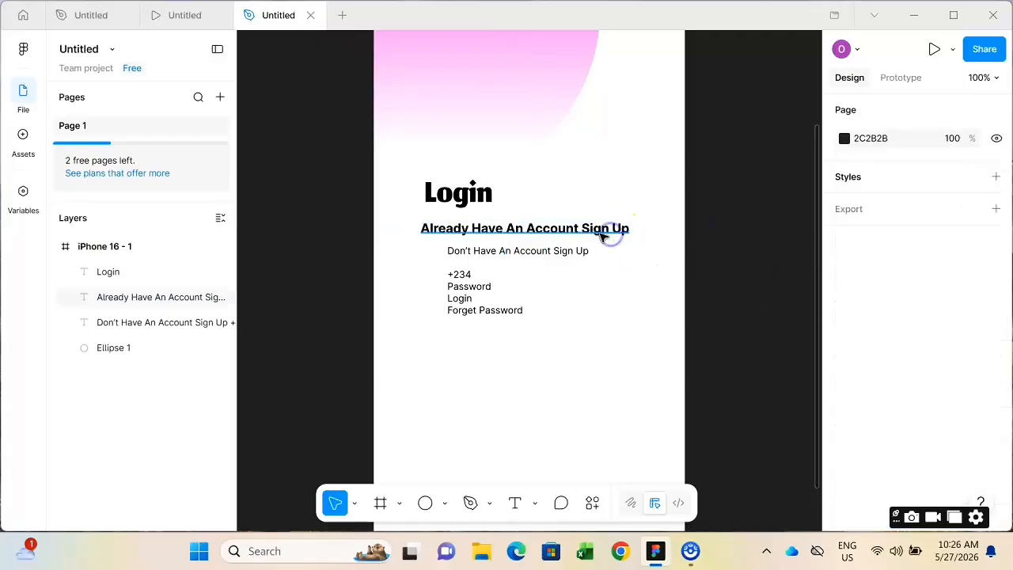
Color only the words "Sign Up" in the "Already Have An Account" line with magenta FF04E6.
{"action": "left_click", "coordinate": [590, 231]}
{"action": "double_click", "coordinate": [586, 230]}
{"action": "left_click", "coordinate": [582, 229]}
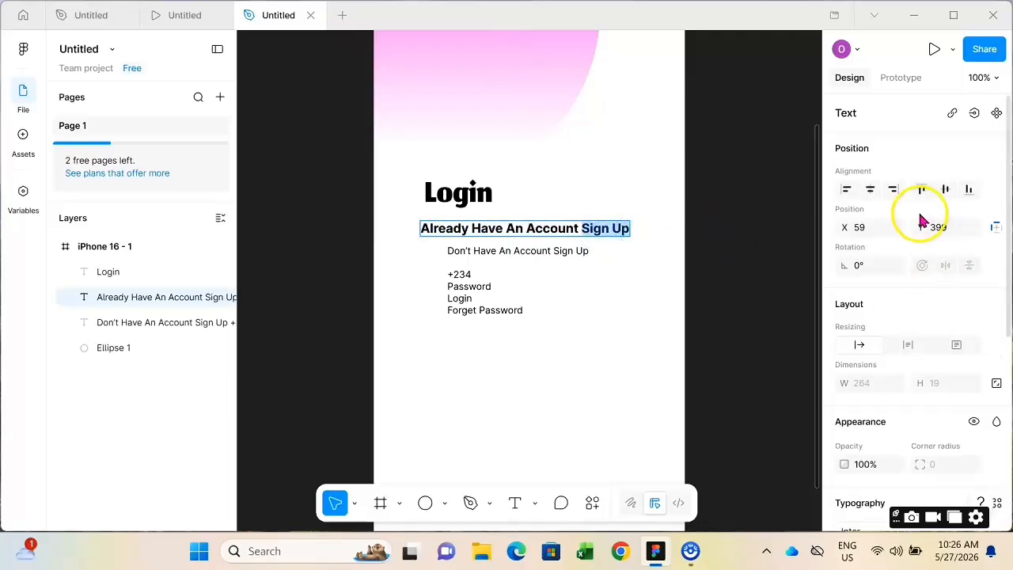
{"action": "scroll", "coordinate": [908, 297], "scroll_direction": "down", "scroll_amount": 5}
{"action": "left_click", "coordinate": [844, 465]}
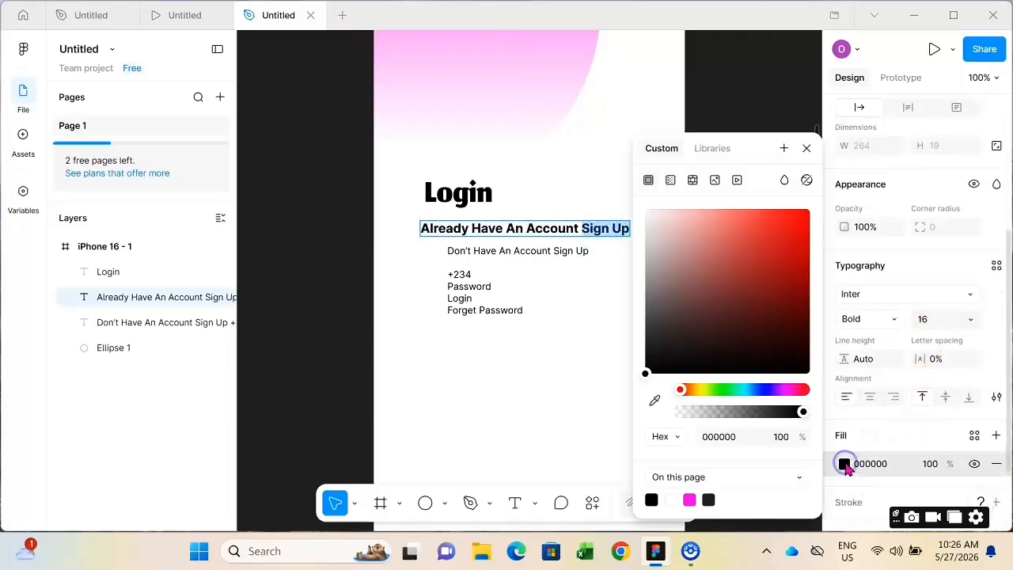
{"action": "left_click", "coordinate": [690, 499]}
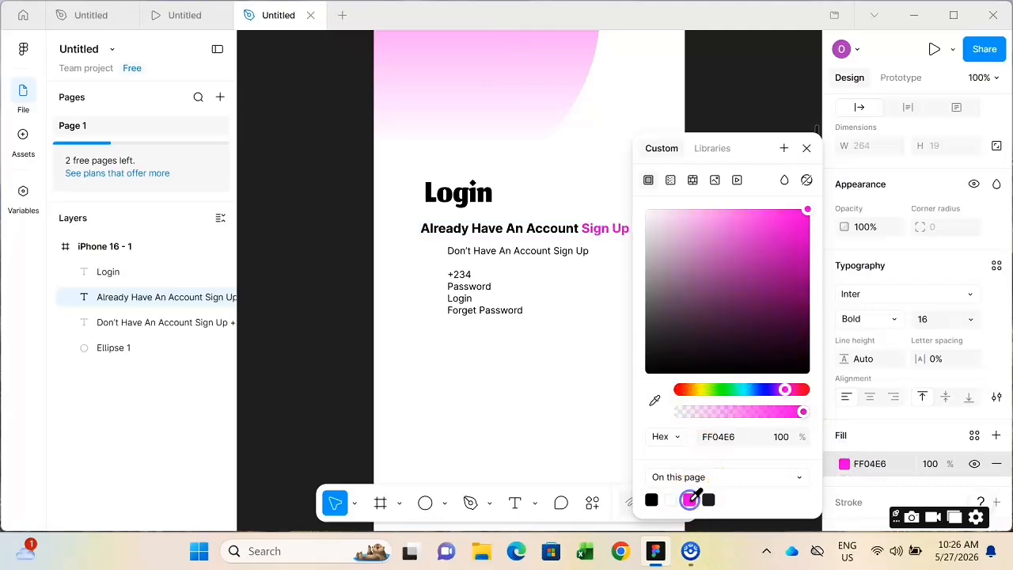
{"action": "left_click", "coordinate": [737, 197]}
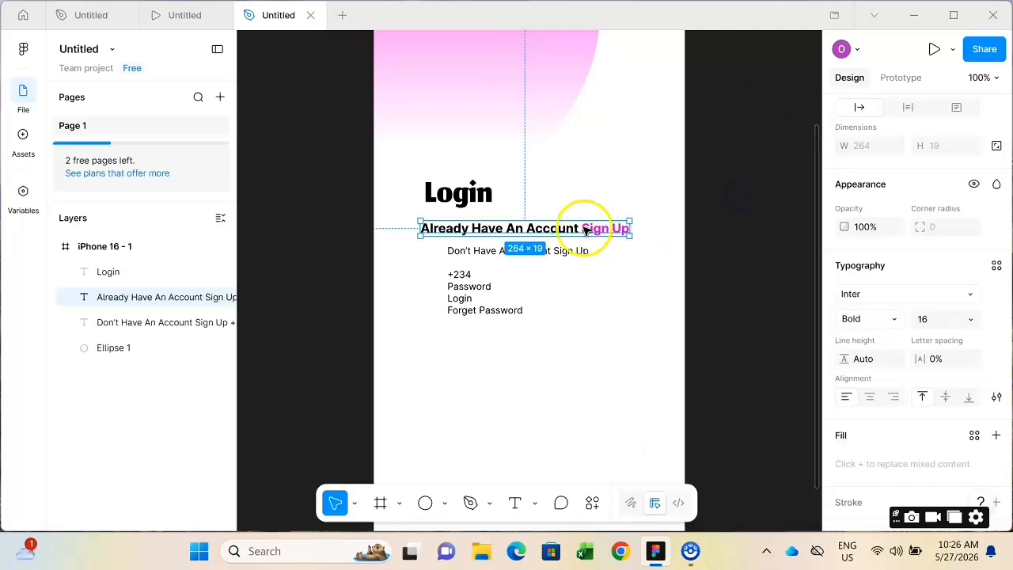
Insert extra spaces between "Account" and the magenta "Sign Up" words.
{"action": "double_click", "coordinate": [582, 230]}
{"action": "left_click", "coordinate": [588, 227]}
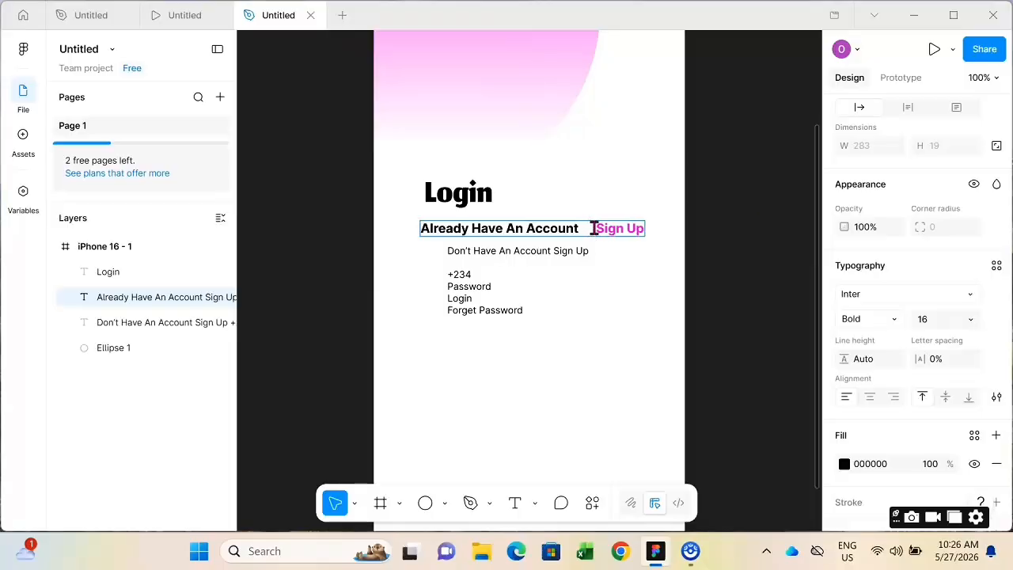
{"action": "left_click", "coordinate": [734, 236]}
Move the Login heading slightly left and down, just above the "Already Have An Account" line.
{"action": "left_click", "coordinate": [462, 200]}
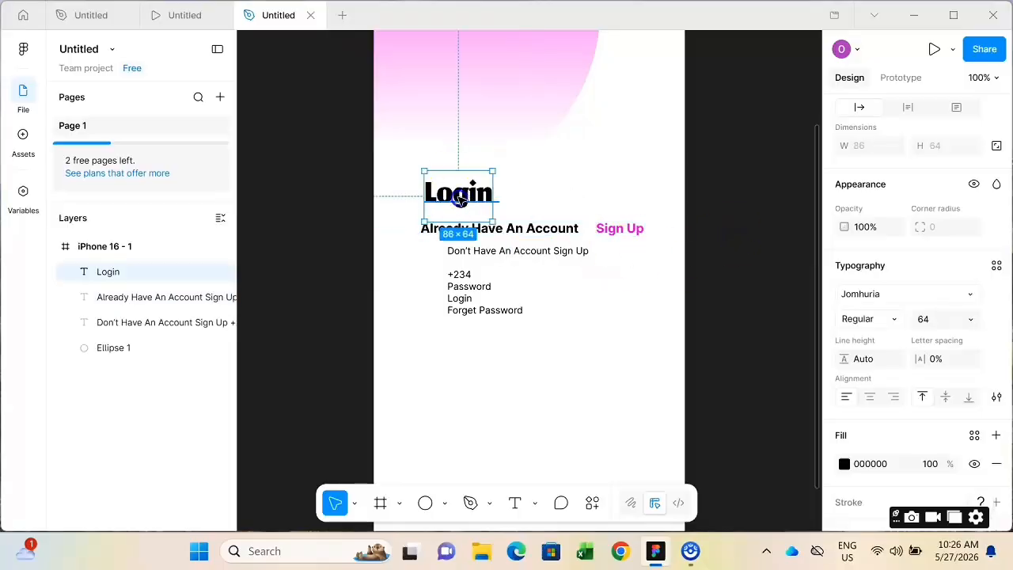
{"action": "left_click_drag", "start_coordinate": [461, 200], "coordinate": [458, 202]}
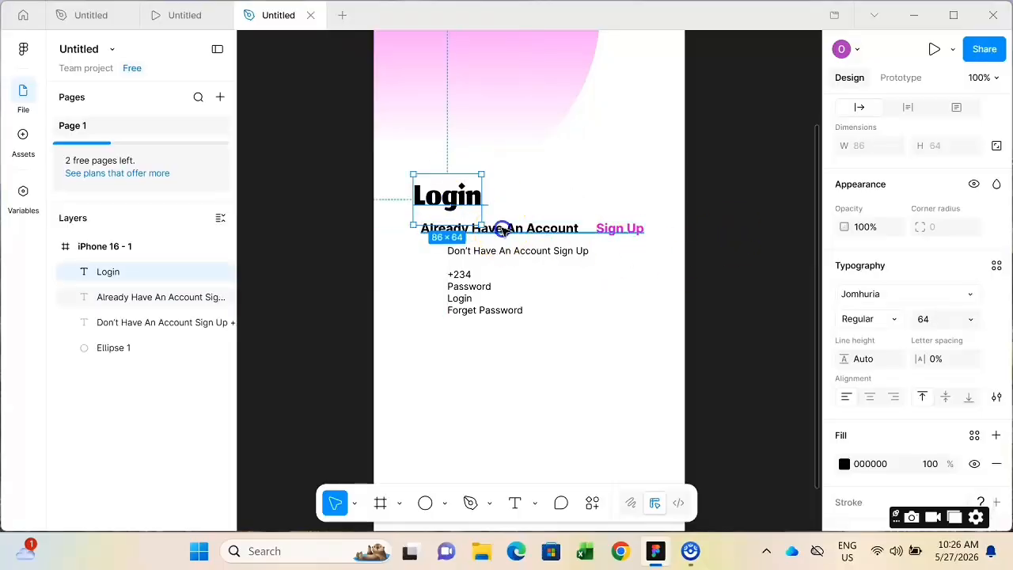
Left-align the "Already Have An Account" line with the Login heading and move the remaining text block down to about Y 507.
{"action": "left_click_drag", "start_coordinate": [507, 230], "coordinate": [501, 228]}
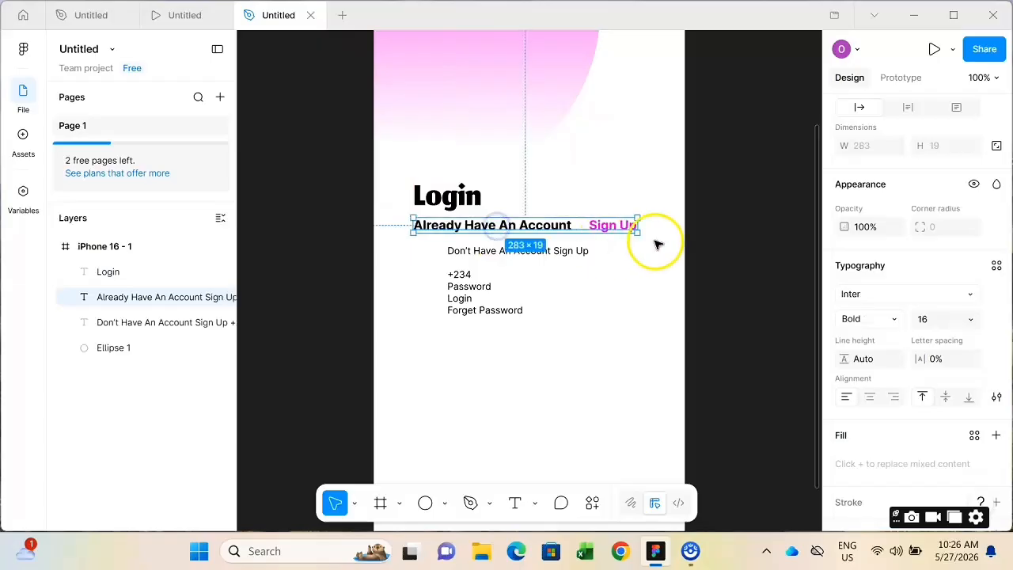
{"action": "left_click", "coordinate": [740, 238]}
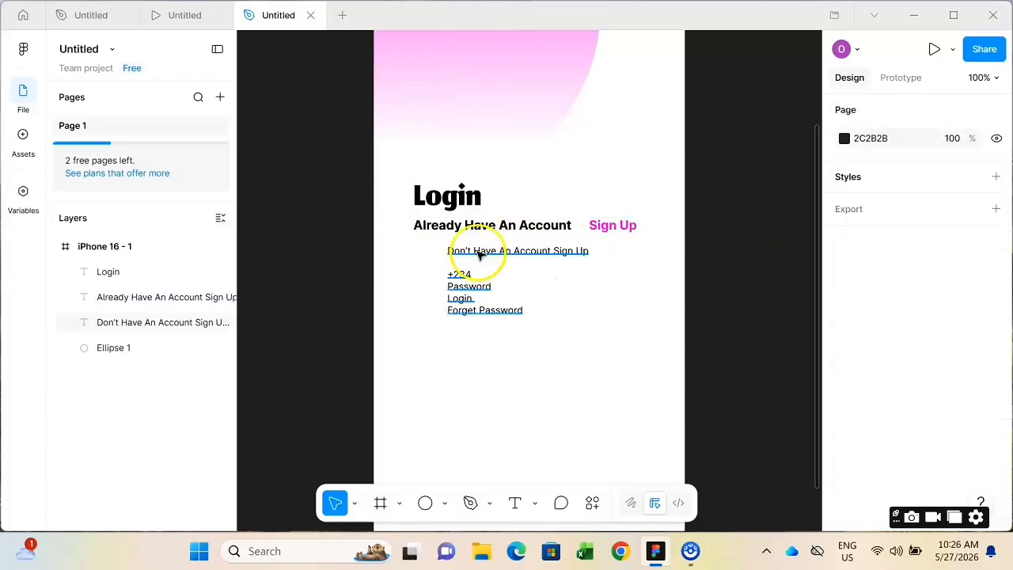
{"action": "left_click_drag", "start_coordinate": [484, 255], "coordinate": [481, 328]}
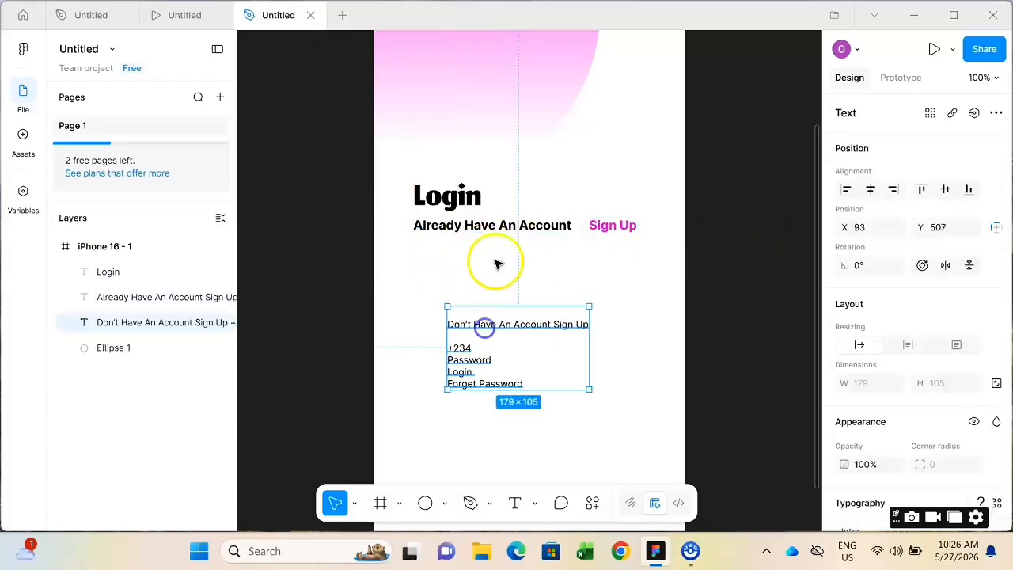
{"action": "left_click", "coordinate": [724, 261]}
Draw a rectangle about 282 × 41 directly below the "Already Have An Account" line, matching its width.
{"action": "left_click", "coordinate": [445, 508]}
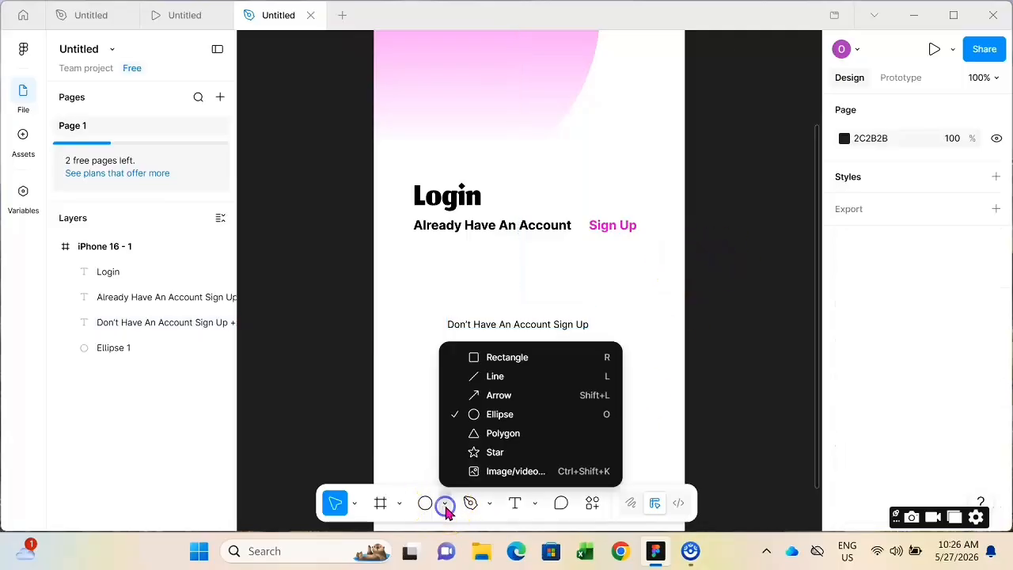
{"action": "left_click", "coordinate": [524, 358]}
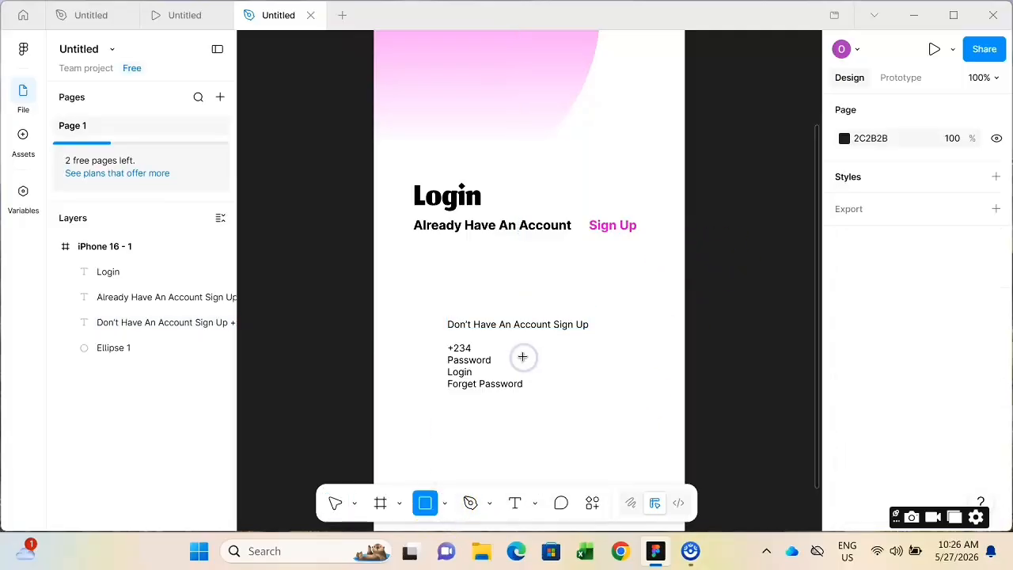
{"action": "left_click_drag", "start_coordinate": [413, 242], "coordinate": [635, 275]}
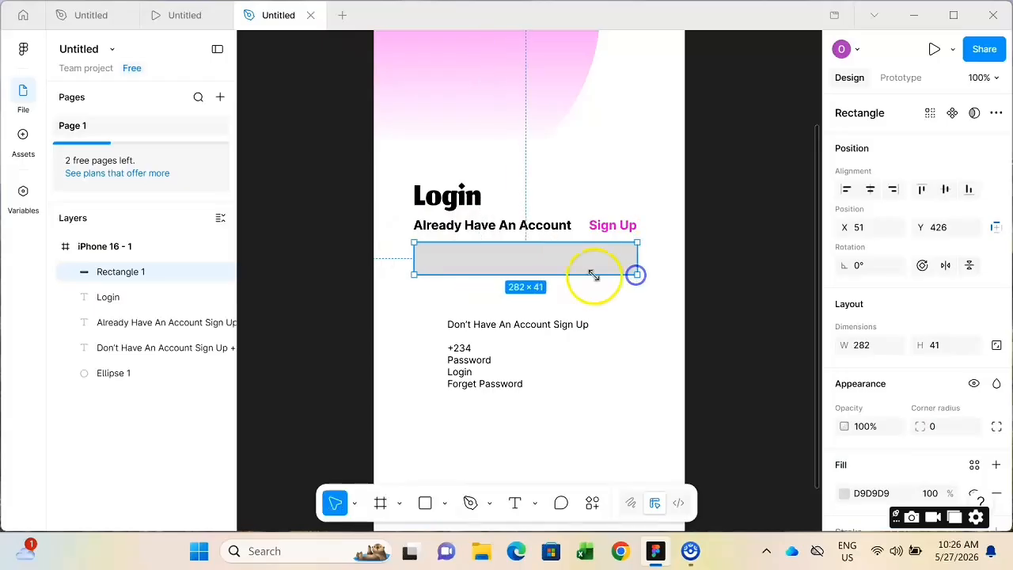
{"action": "left_click", "coordinate": [434, 263]}
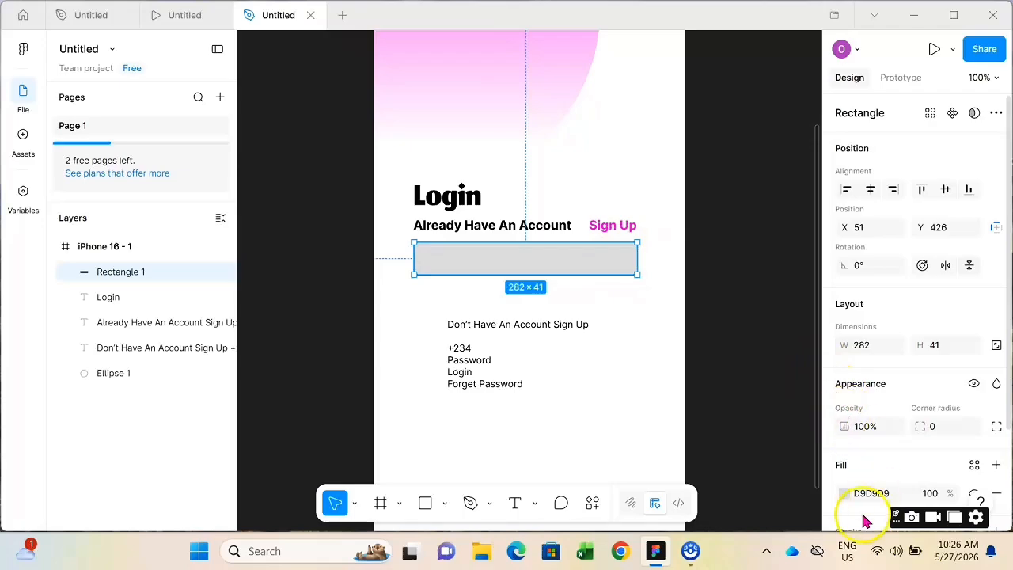
Round the corners of the grey rectangle, trying a radius of 10 and settling on 20.
{"action": "scroll", "coordinate": [879, 459], "scroll_direction": "down", "scroll_amount": 2}
{"action": "left_click", "coordinate": [940, 307]}
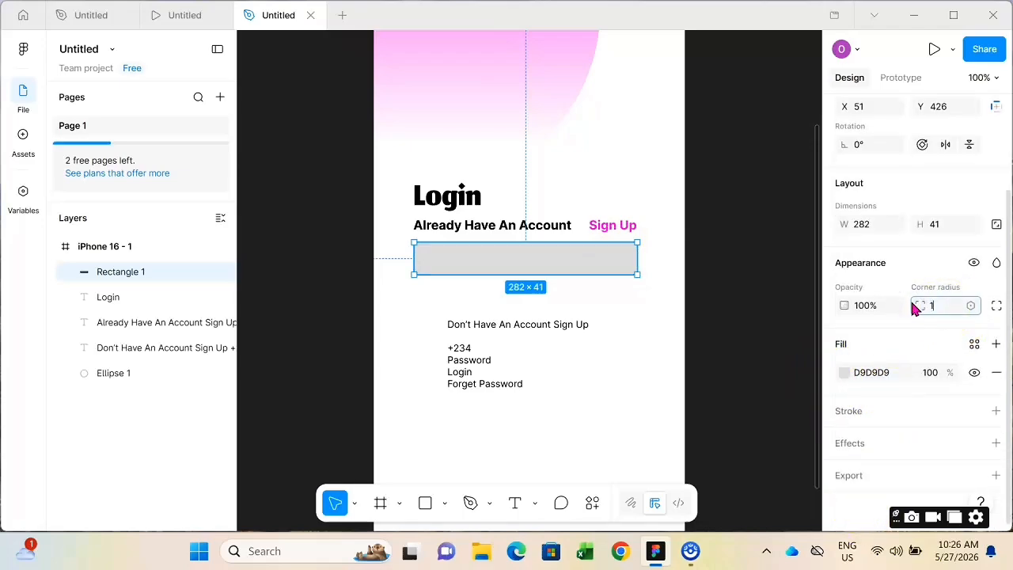
{"action": "left_click", "coordinate": [728, 301]}
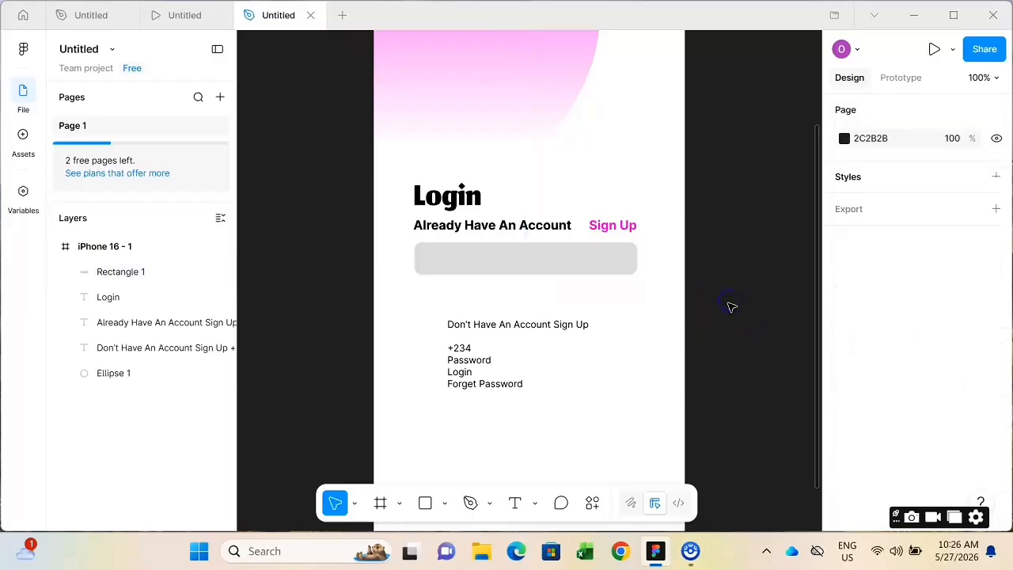
{"action": "left_click", "coordinate": [586, 260]}
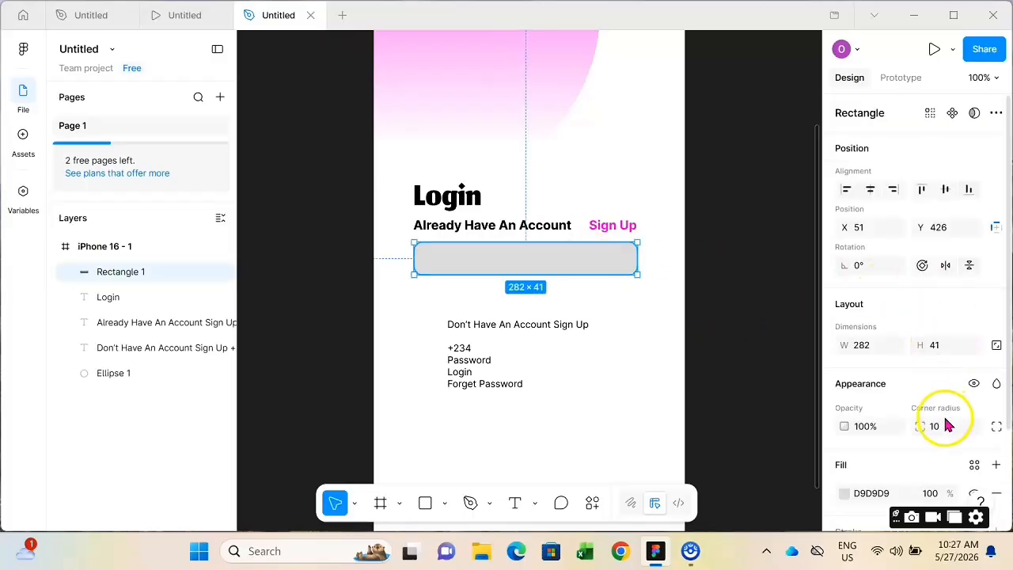
{"action": "type", "text": "20"}
{"action": "key", "text": "Return"}
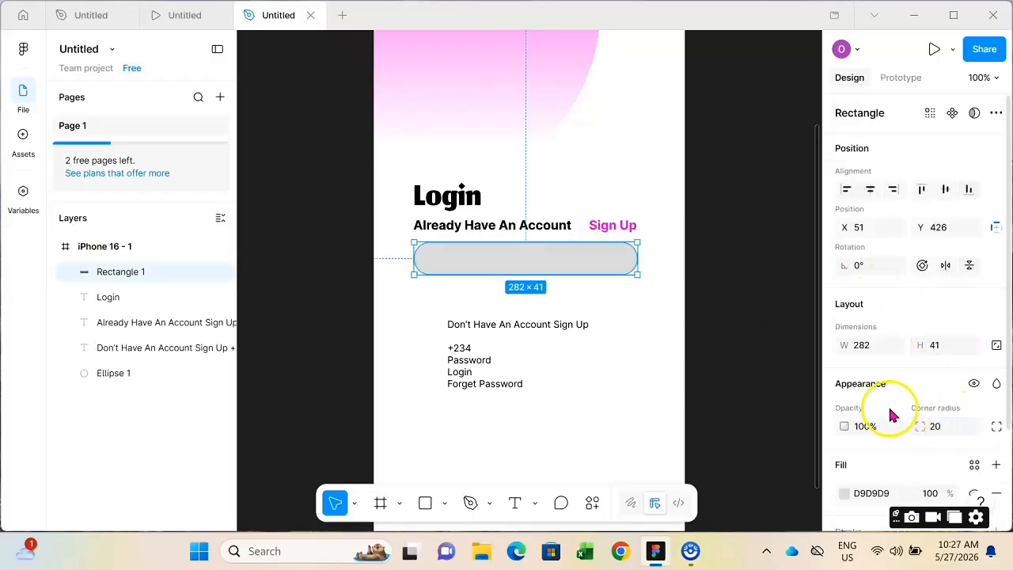
{"action": "left_click", "coordinate": [753, 344]}
Remove the rounded rectangle's fill and give it a black 000000 stroke plus a second black stroke at 20%.
{"action": "left_click", "coordinate": [576, 261]}
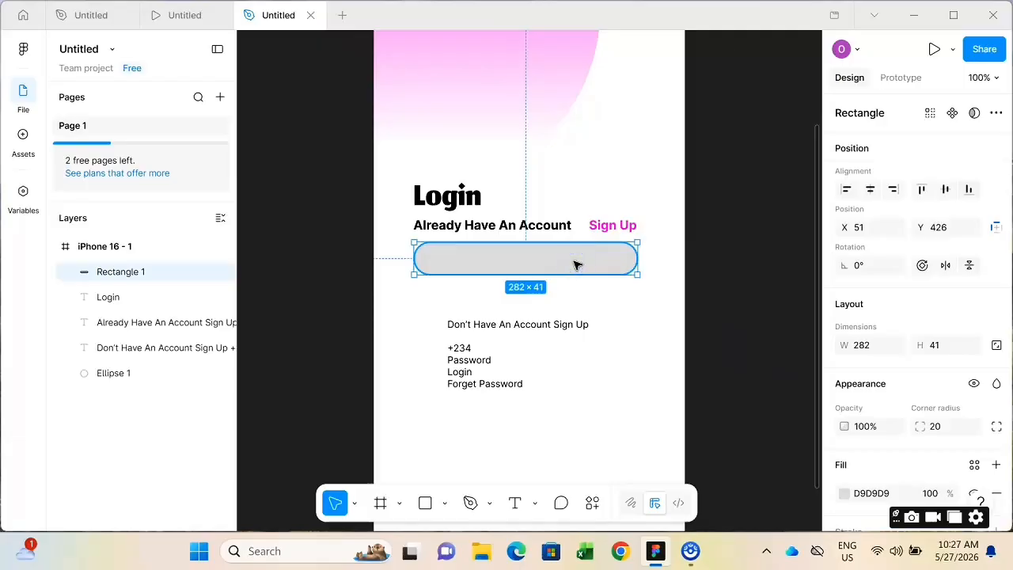
{"action": "scroll", "coordinate": [903, 384], "scroll_direction": "down", "scroll_amount": 3}
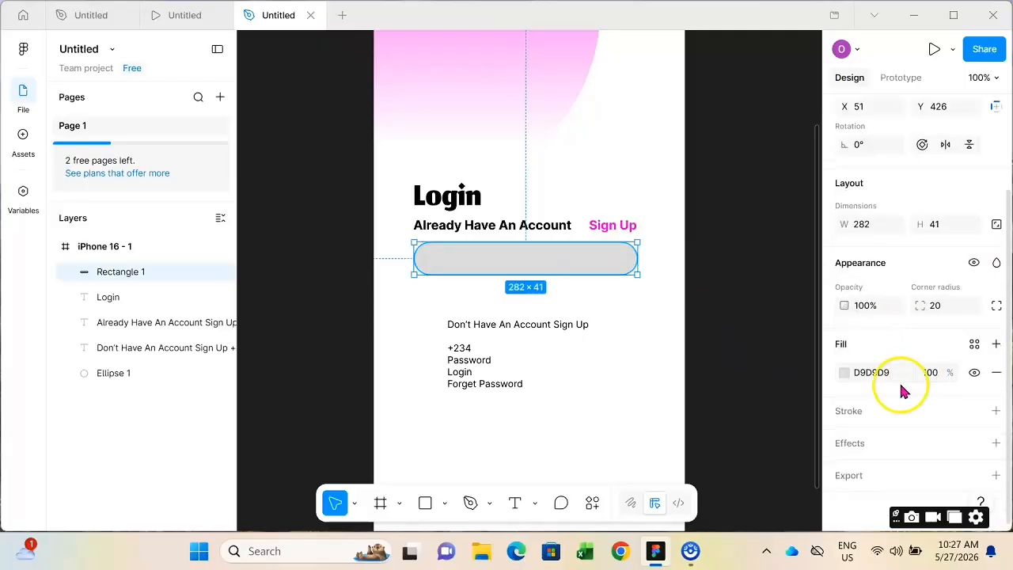
{"action": "left_click", "coordinate": [997, 373]}
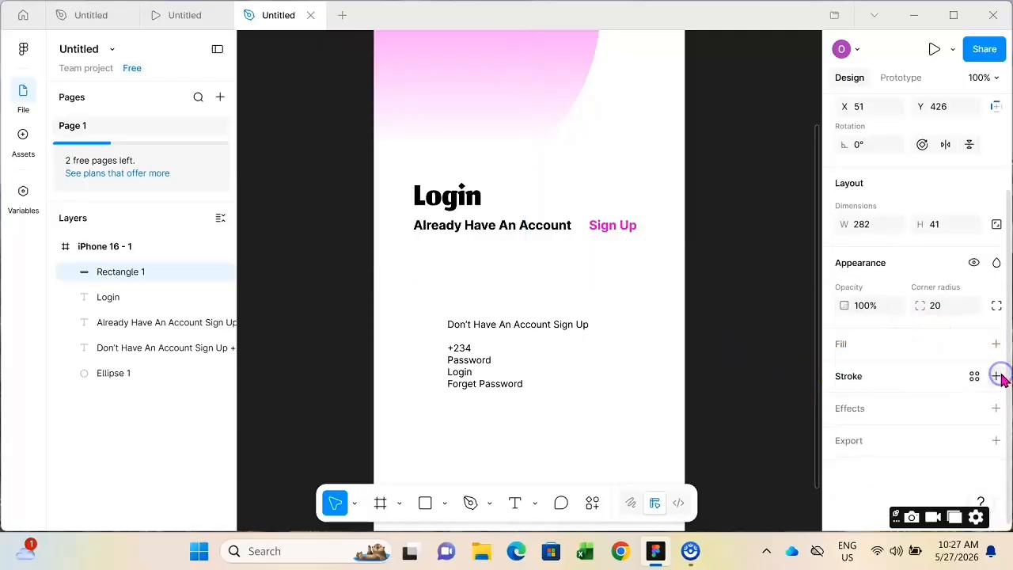
{"action": "left_click", "coordinate": [996, 377]}
{"action": "left_click", "coordinate": [997, 377]}
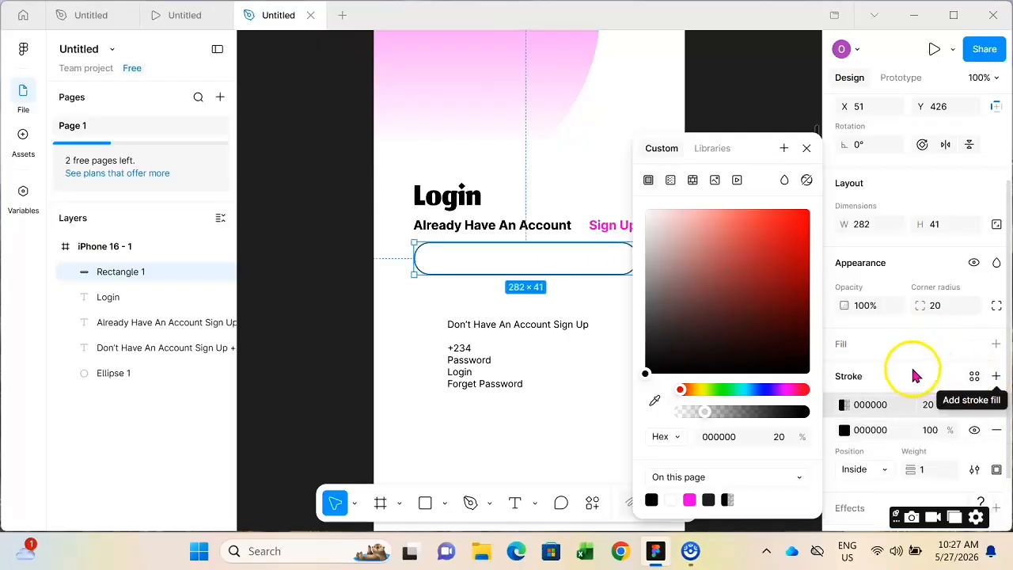
{"action": "left_click", "coordinate": [806, 148]}
{"action": "left_click", "coordinate": [744, 235]}
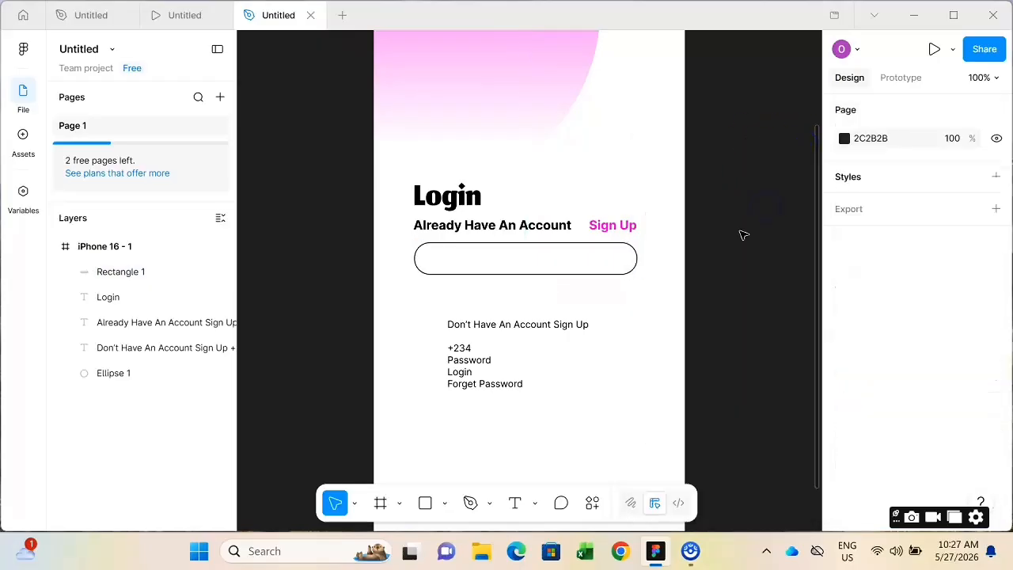
Duplicate the outlined rectangle and place the copy directly below the original as a second input field.
{"action": "left_click", "coordinate": [548, 269]}
{"action": "left_click", "coordinate": [417, 261]}
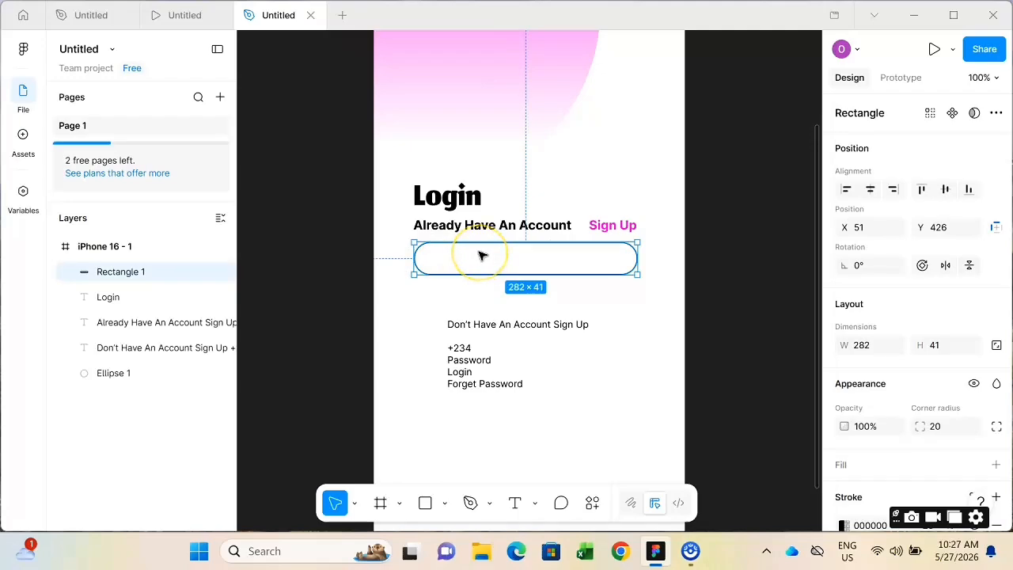
{"action": "key", "text": "ctrl+d"}
{"action": "left_click_drag", "start_coordinate": [511, 256], "coordinate": [516, 298]}
{"action": "left_click", "coordinate": [749, 292]}
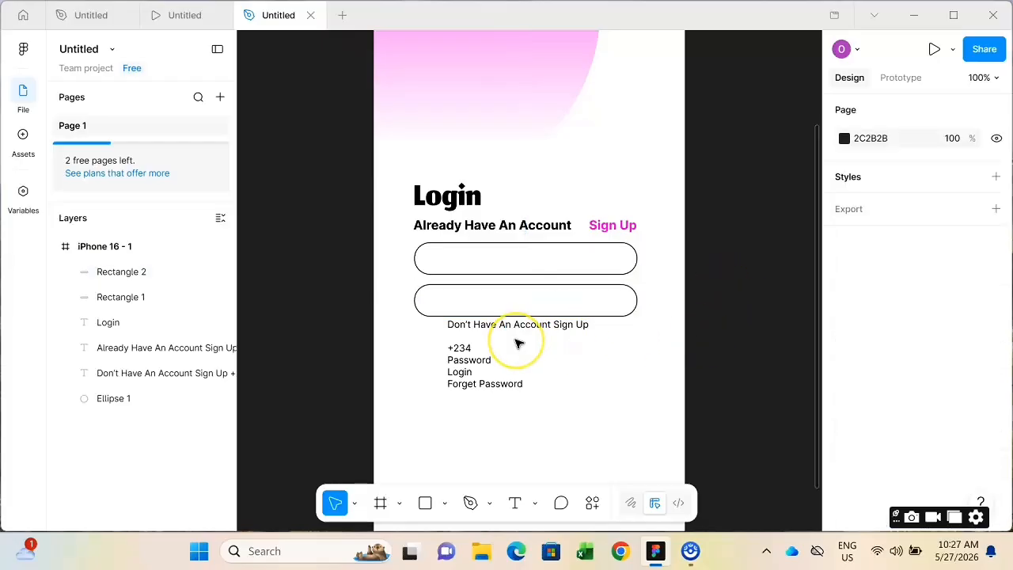
Cut "+234" out of the text block, paste it as its own text layer, and place it inside the upper input field.
{"action": "left_click", "coordinate": [467, 348]}
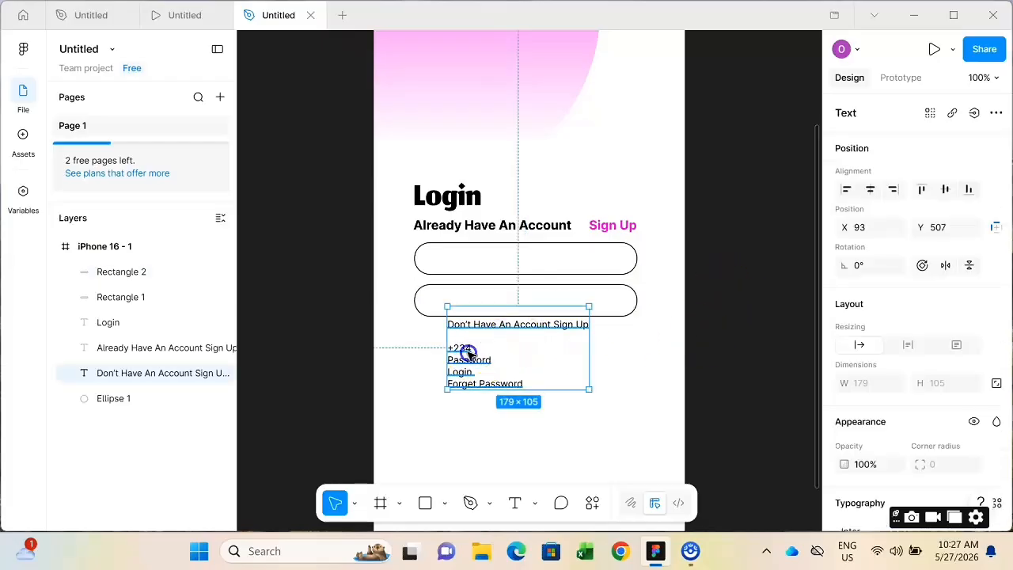
{"action": "double_click", "coordinate": [468, 348]}
{"action": "left_click", "coordinate": [474, 348]}
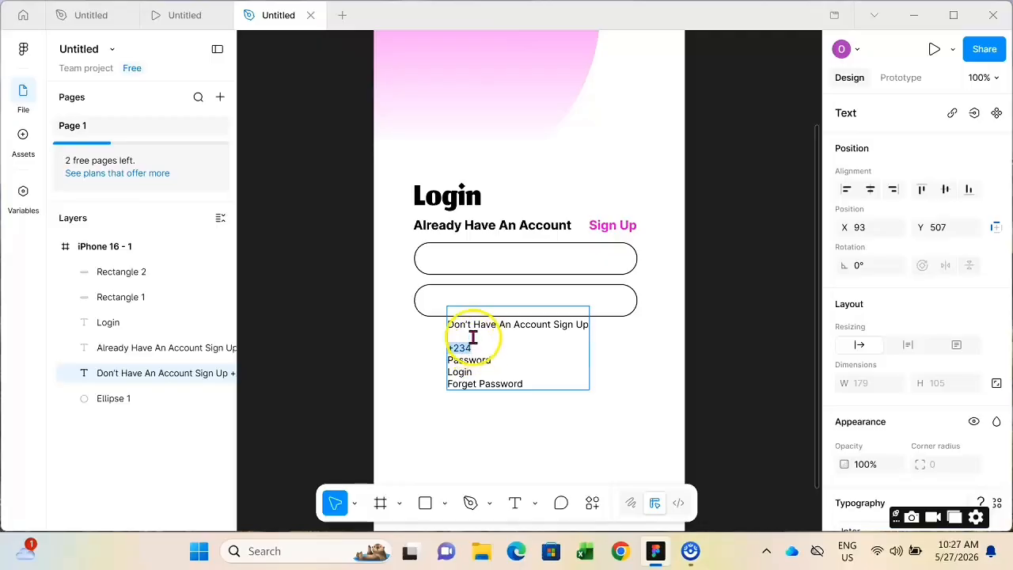
{"action": "key", "text": "BackSpace"}
{"action": "key", "text": "Escape"}
{"action": "key", "text": "ctrl+v"}
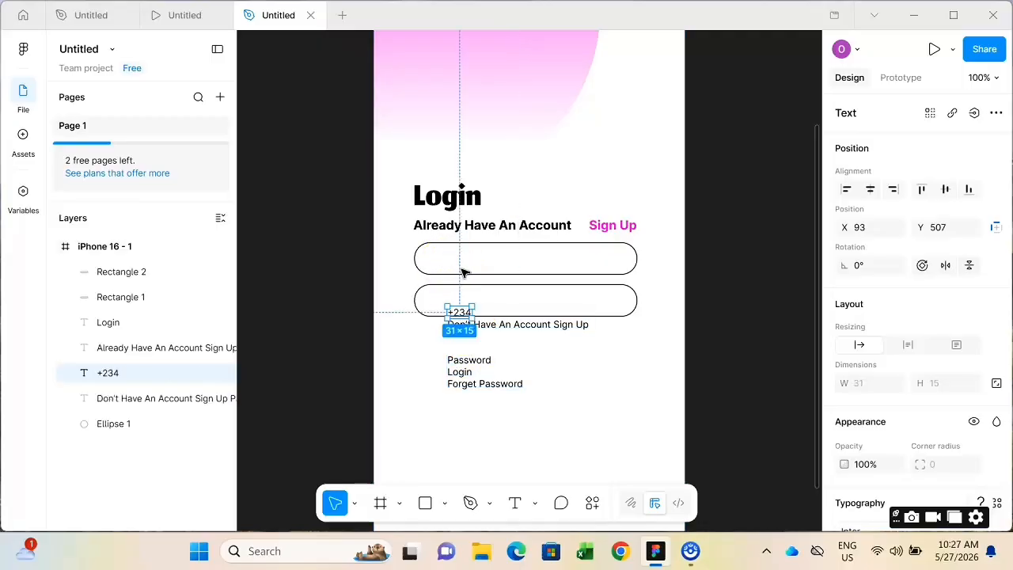
{"action": "left_click_drag", "start_coordinate": [459, 308], "coordinate": [438, 260]}
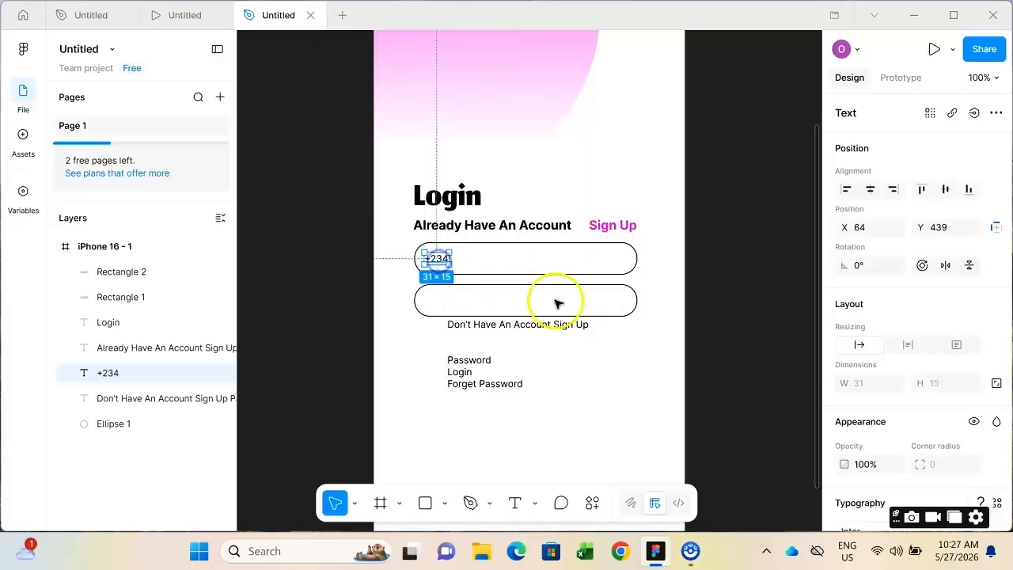
Set the "+234" text to size 15 and Bold weight.
{"action": "scroll", "coordinate": [982, 301], "scroll_direction": "down", "scroll_amount": 3}
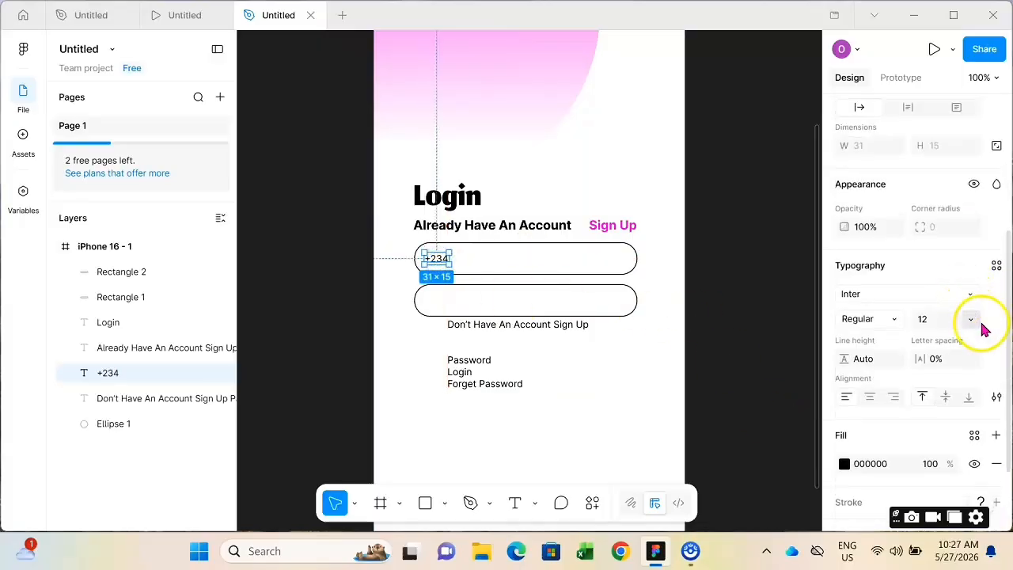
{"action": "left_click", "coordinate": [973, 320]}
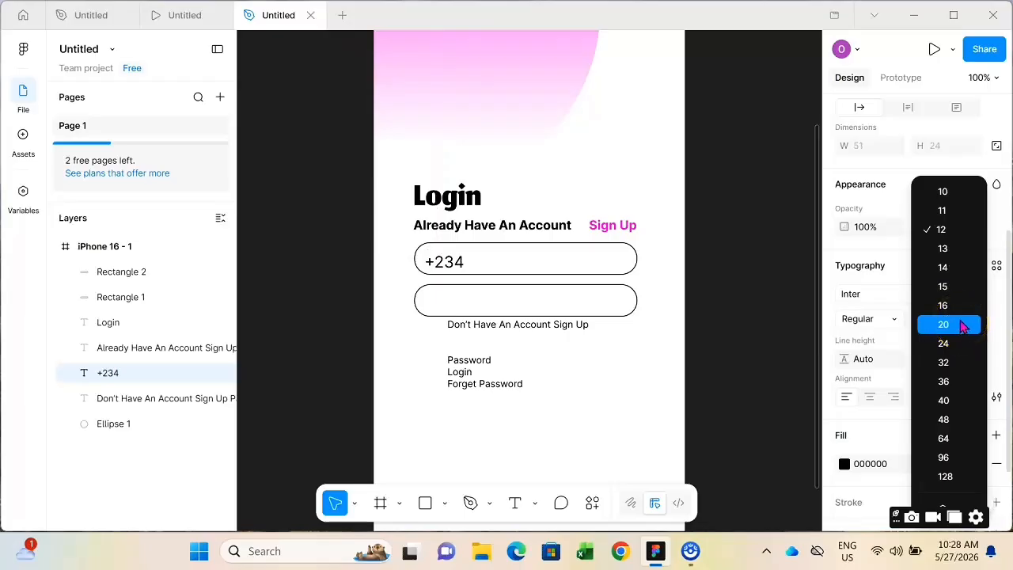
{"action": "left_click", "coordinate": [956, 288]}
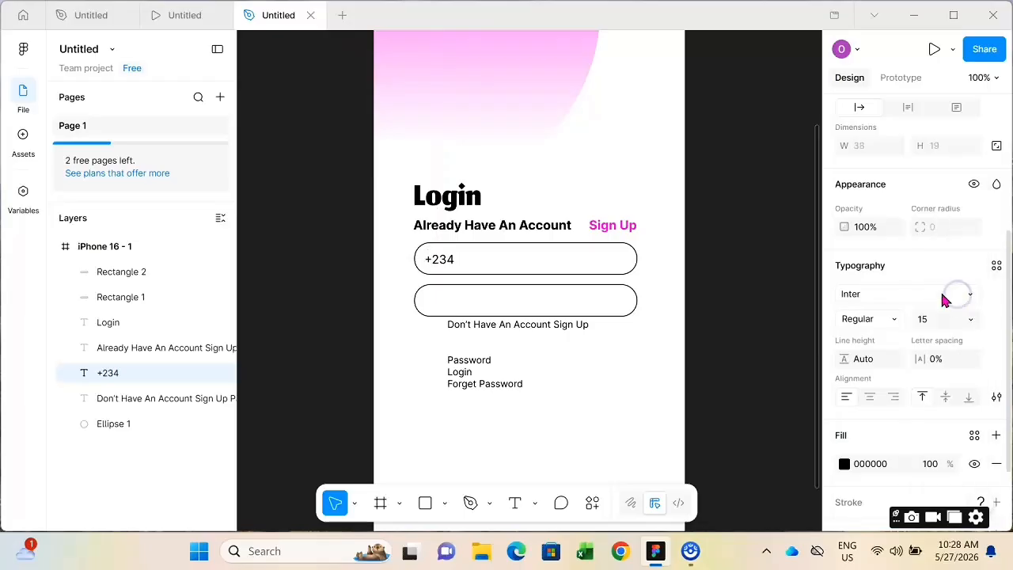
{"action": "left_click", "coordinate": [895, 325]}
{"action": "left_click", "coordinate": [890, 373]}
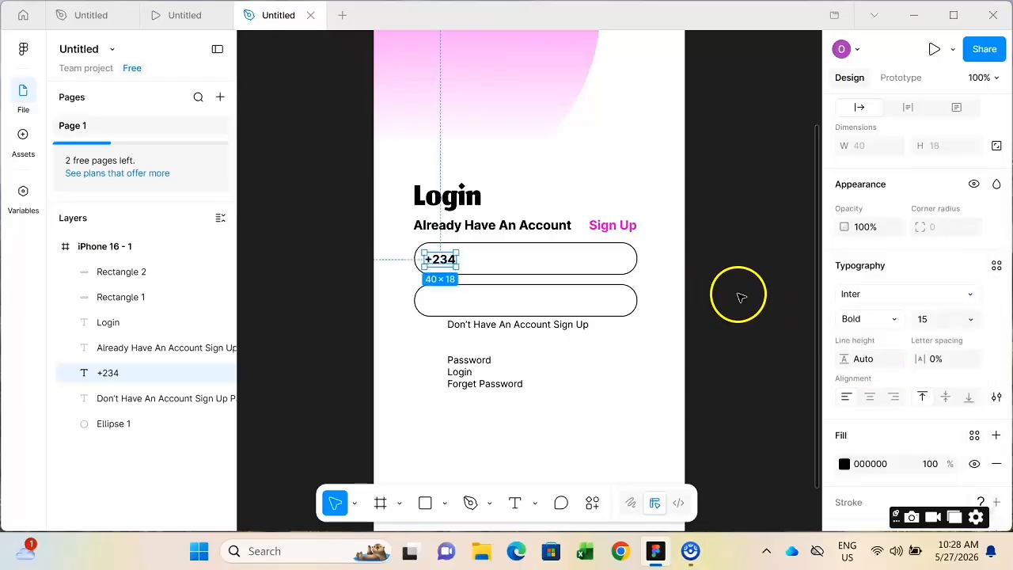
Cut the word "Password" out of the text block, paste it as its own layer, and place it inside the lower input field.
{"action": "left_click", "coordinate": [486, 362]}
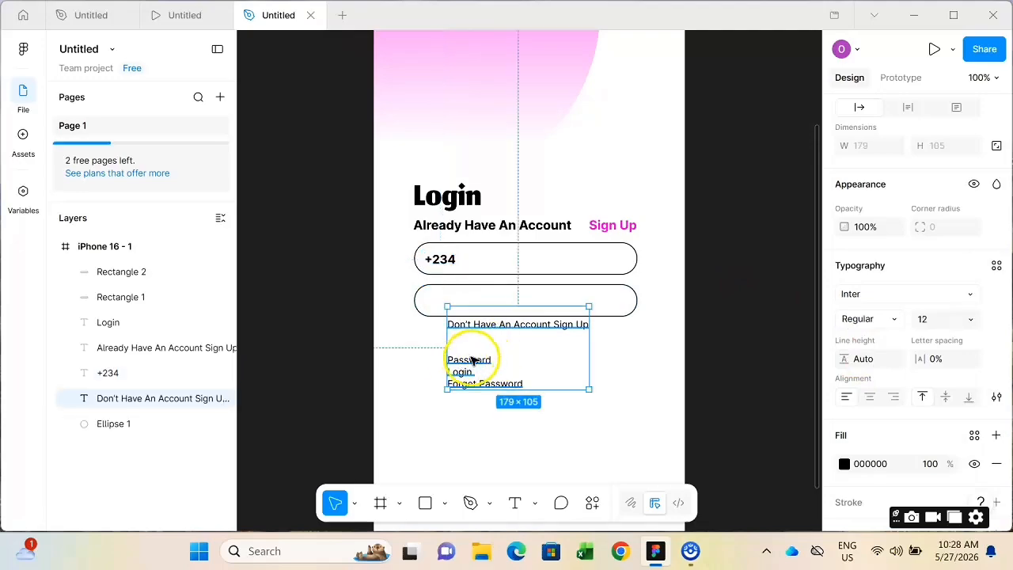
{"action": "double_click", "coordinate": [486, 362]}
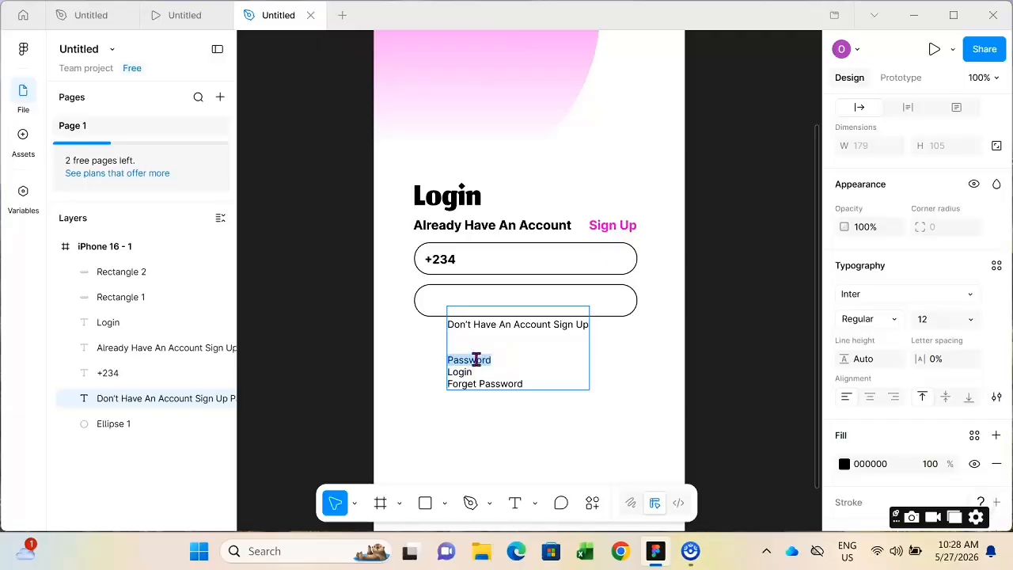
{"action": "key", "text": "BackSpace"}
{"action": "left_click", "coordinate": [499, 287]}
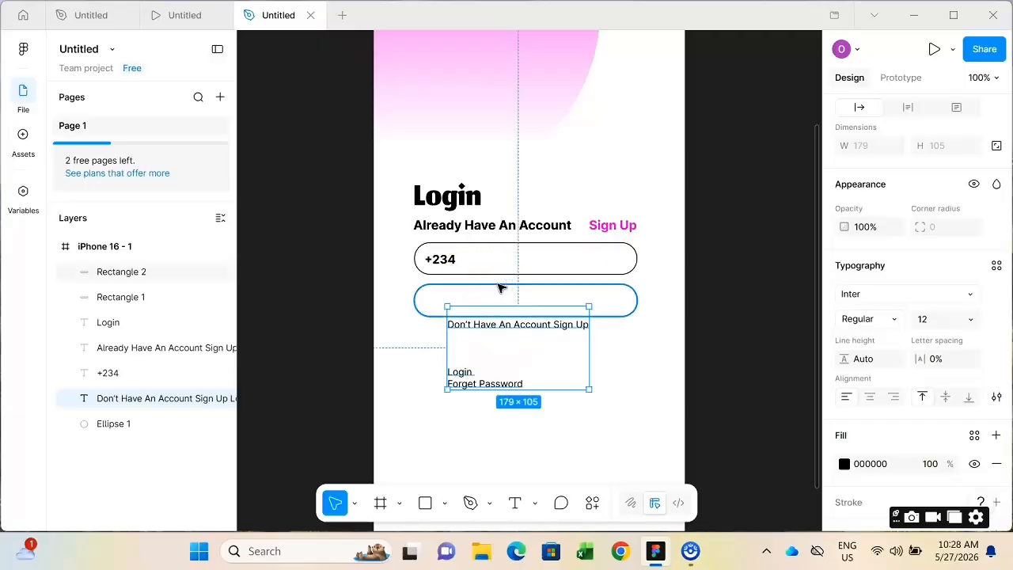
{"action": "key", "text": "ctrl+v"}
{"action": "left_click_drag", "start_coordinate": [496, 331], "coordinate": [481, 301]}
Set the "Password" text to size 14 and Bold weight, and check its styling against the "+234" text.
{"action": "scroll", "coordinate": [973, 317], "scroll_direction": "down", "scroll_amount": 3}
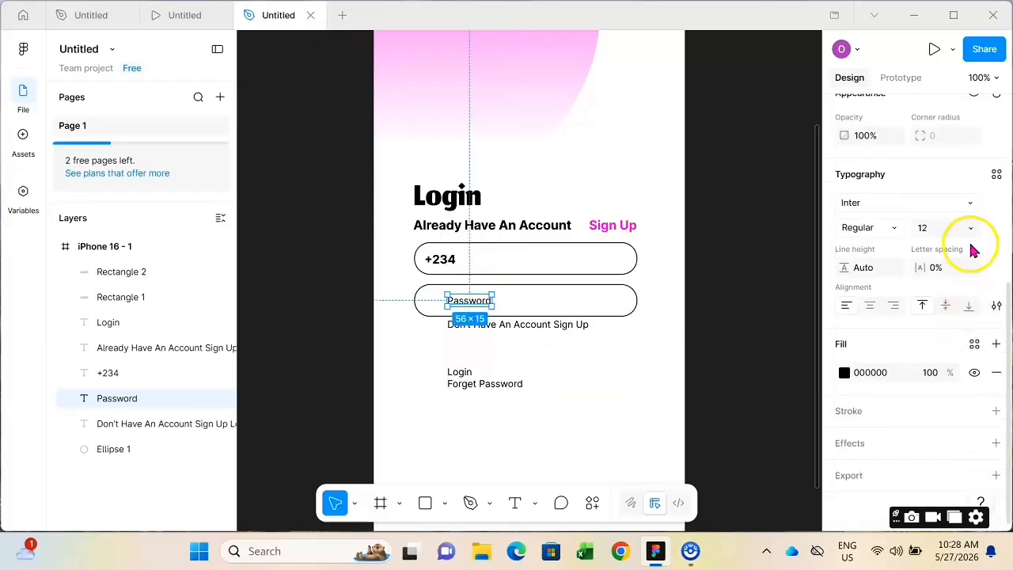
{"action": "left_click", "coordinate": [971, 227]}
{"action": "left_click", "coordinate": [960, 322]}
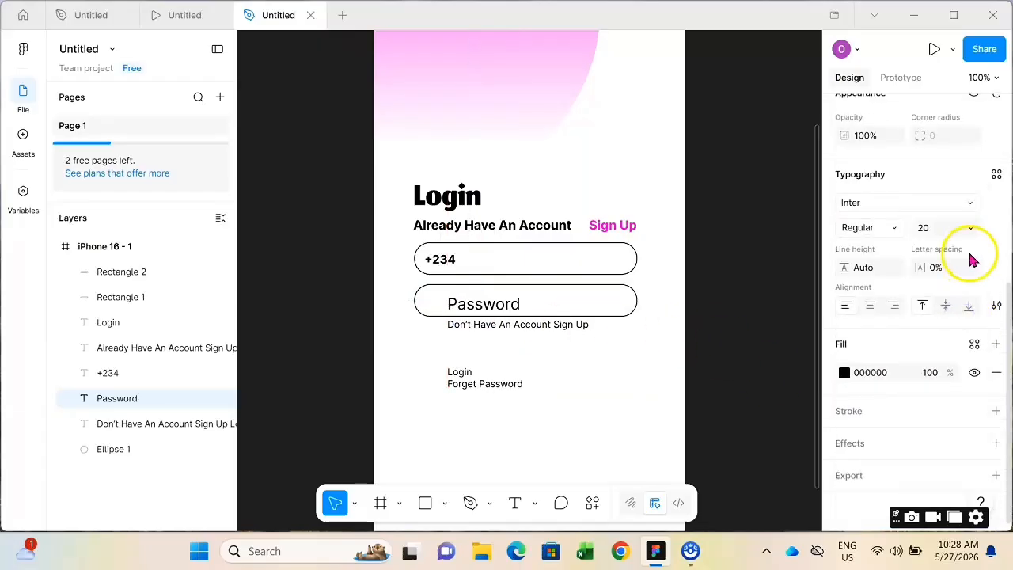
{"action": "left_click", "coordinate": [971, 228]}
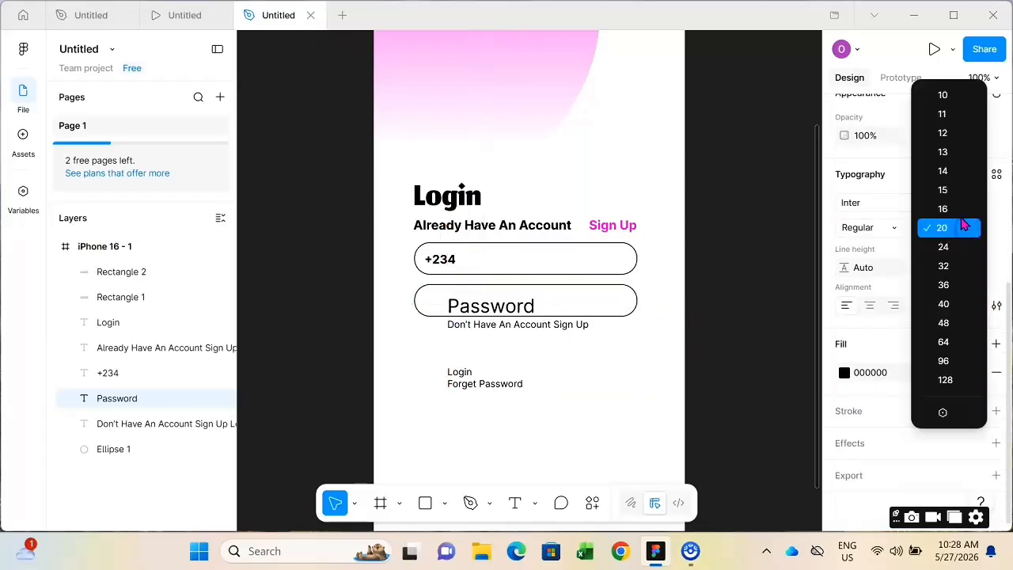
{"action": "left_click", "coordinate": [962, 174]}
{"action": "left_click", "coordinate": [888, 228]}
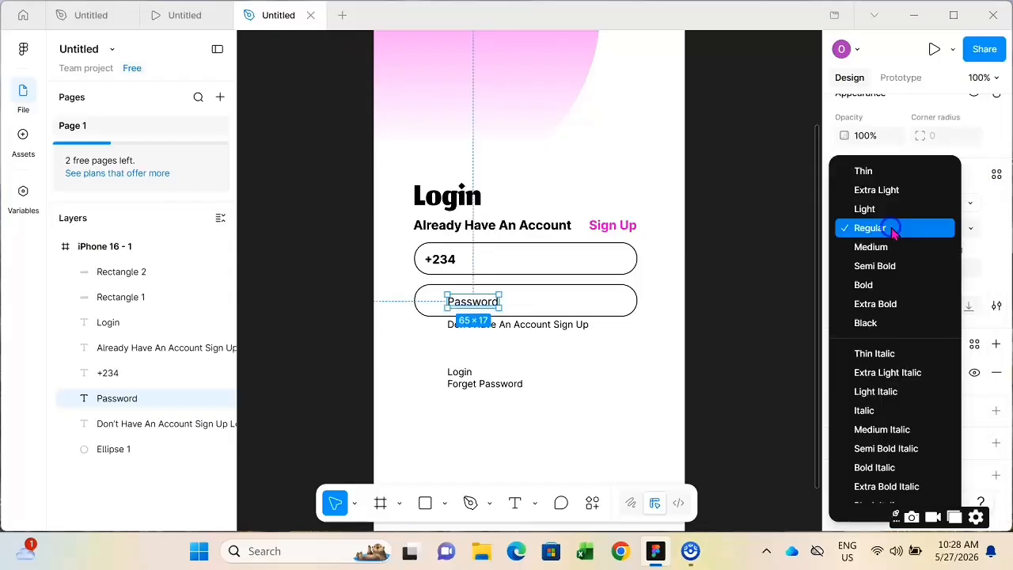
{"action": "left_click", "coordinate": [889, 285]}
{"action": "left_click", "coordinate": [452, 264]}
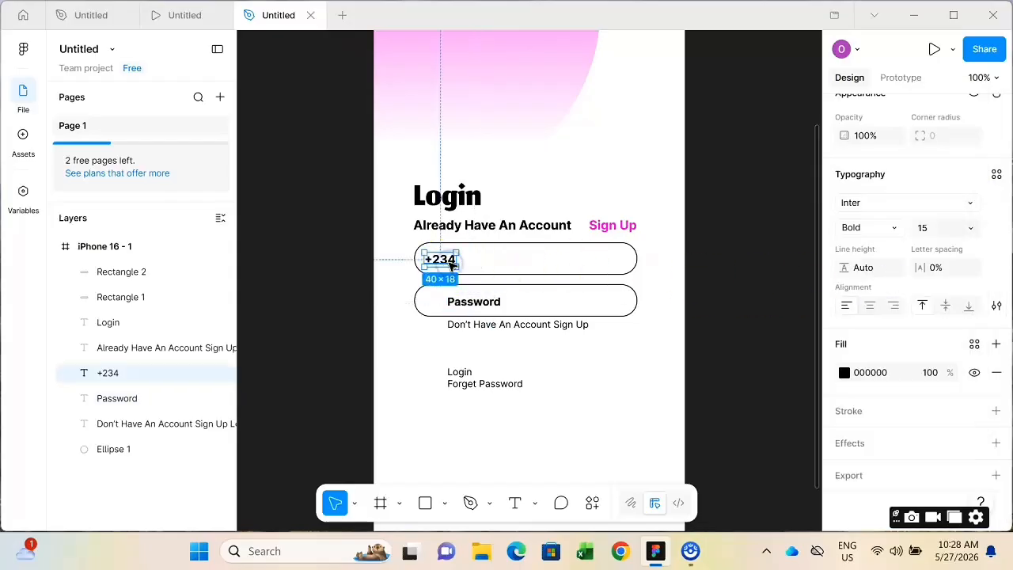
{"action": "left_click", "coordinate": [465, 302]}
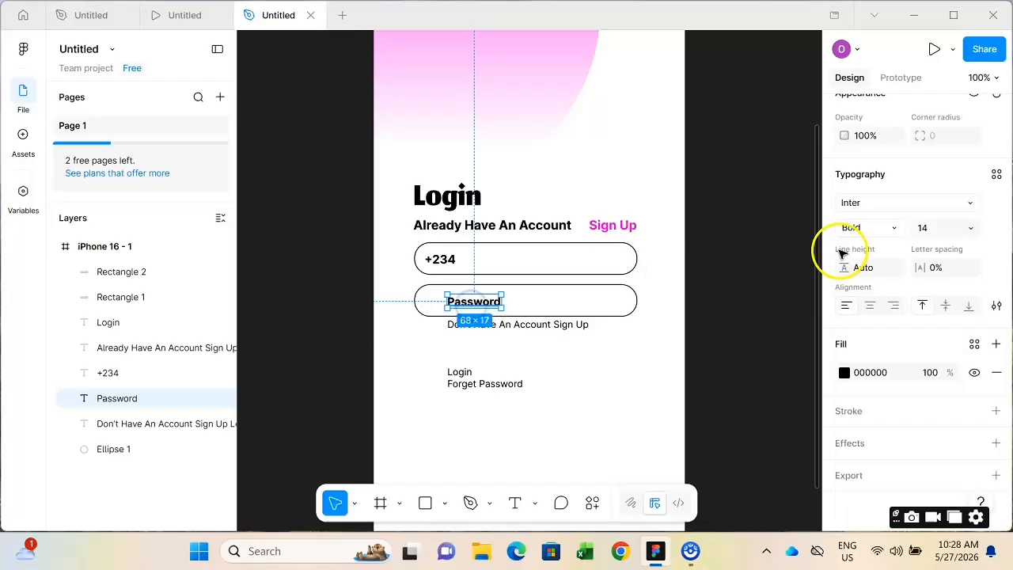
Set the "Password" text in the lower input field to size 15.
{"action": "left_click", "coordinate": [976, 228]}
{"action": "left_click", "coordinate": [969, 247]}
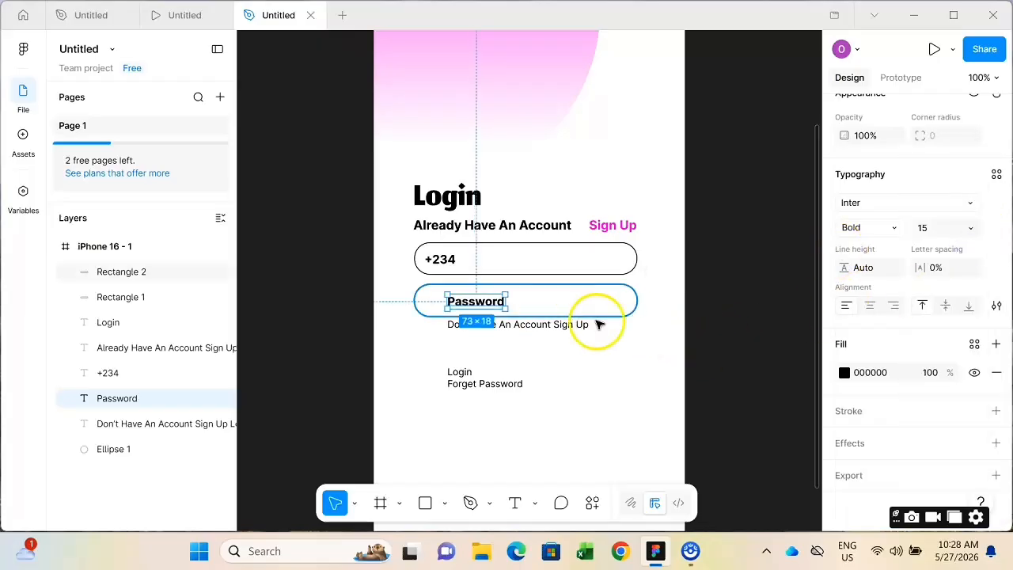
{"action": "left_click", "coordinate": [748, 318]}
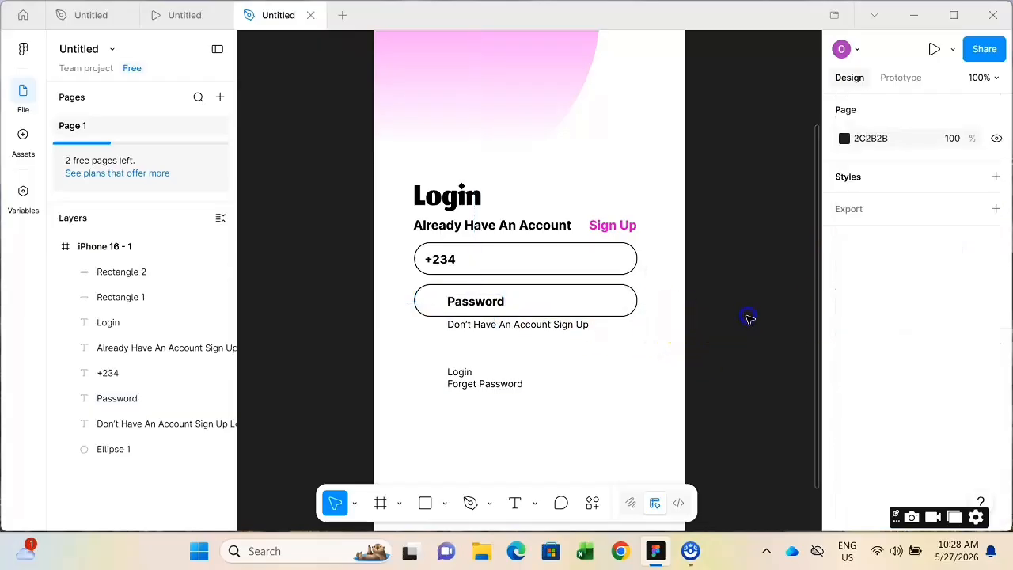
Move the leftover text block down, cut "Forget Password" out of it, and place it as its own layer below the lower input field's left end.
{"action": "left_click", "coordinate": [549, 327]}
{"action": "left_click_drag", "start_coordinate": [548, 327], "coordinate": [560, 354]}
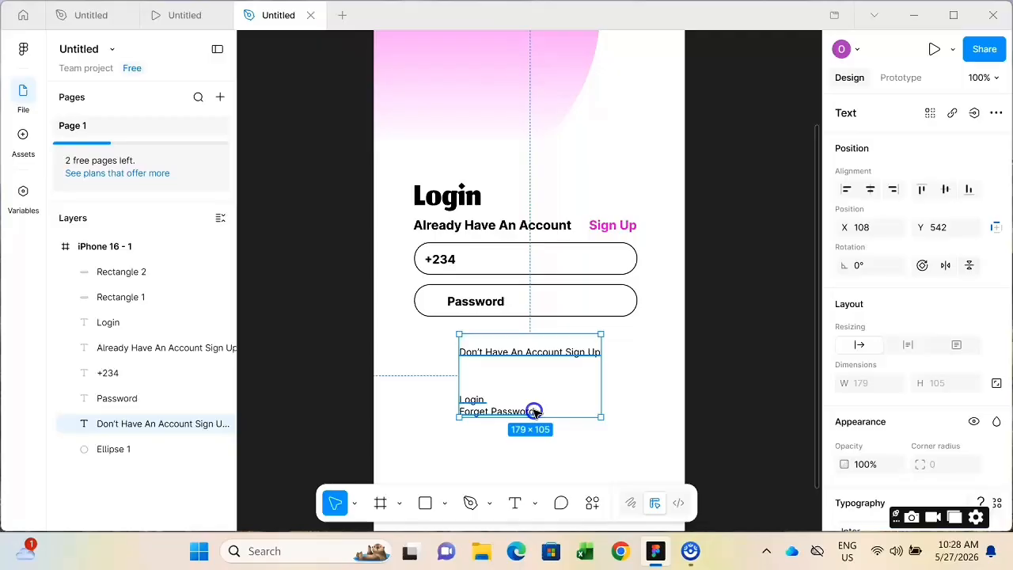
{"action": "double_click", "coordinate": [534, 411]}
{"action": "left_click_drag", "start_coordinate": [536, 409], "coordinate": [476, 410]}
{"action": "key", "text": "ctrl+c"}
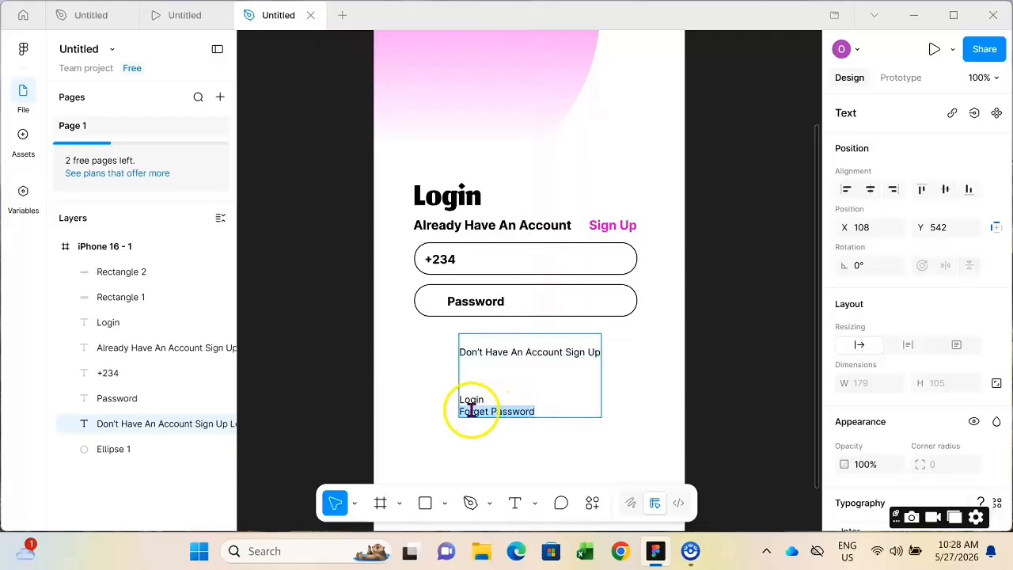
{"action": "key", "text": "BackSpace"}
{"action": "key", "text": "Escape"}
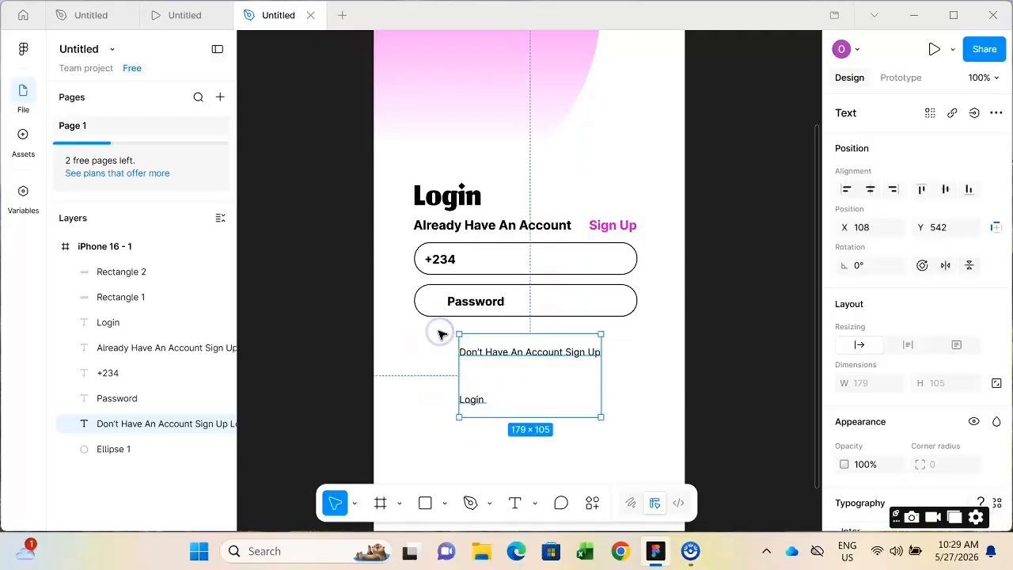
{"action": "key", "text": "ctrl+v"}
{"action": "left_click", "coordinate": [509, 348]}
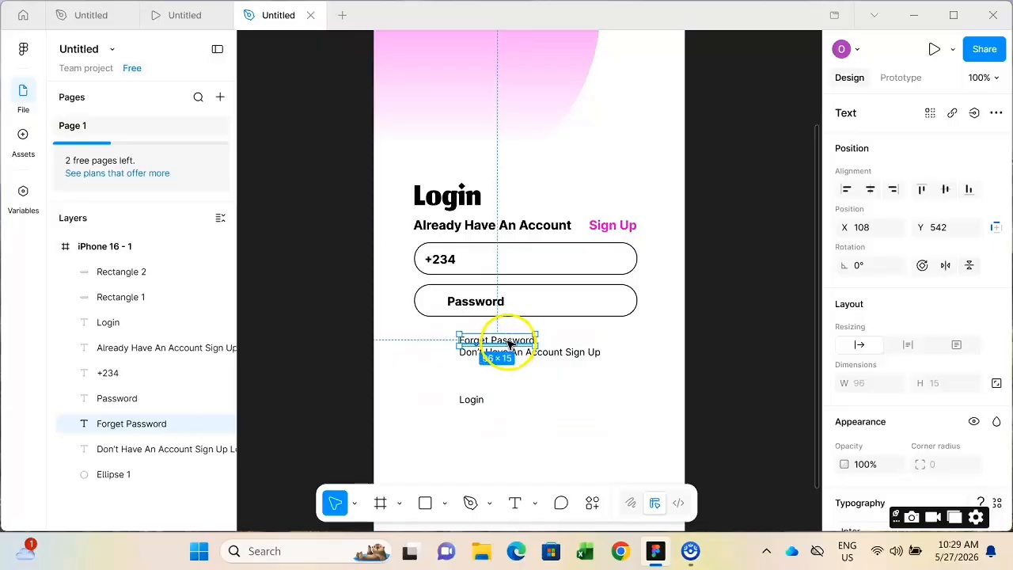
{"action": "left_click_drag", "start_coordinate": [509, 343], "coordinate": [463, 336]}
Set the "Forget Password" text to size 15 and Bold weight.
{"action": "scroll", "coordinate": [966, 407], "scroll_direction": "down", "scroll_amount": 2}
{"action": "left_click", "coordinate": [972, 396]}
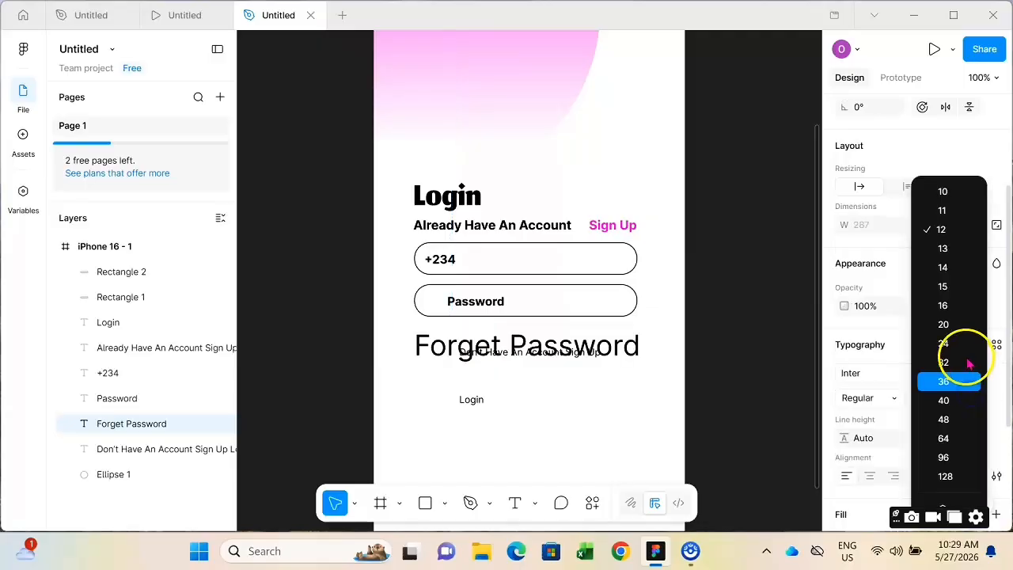
{"action": "left_click", "coordinate": [957, 287]}
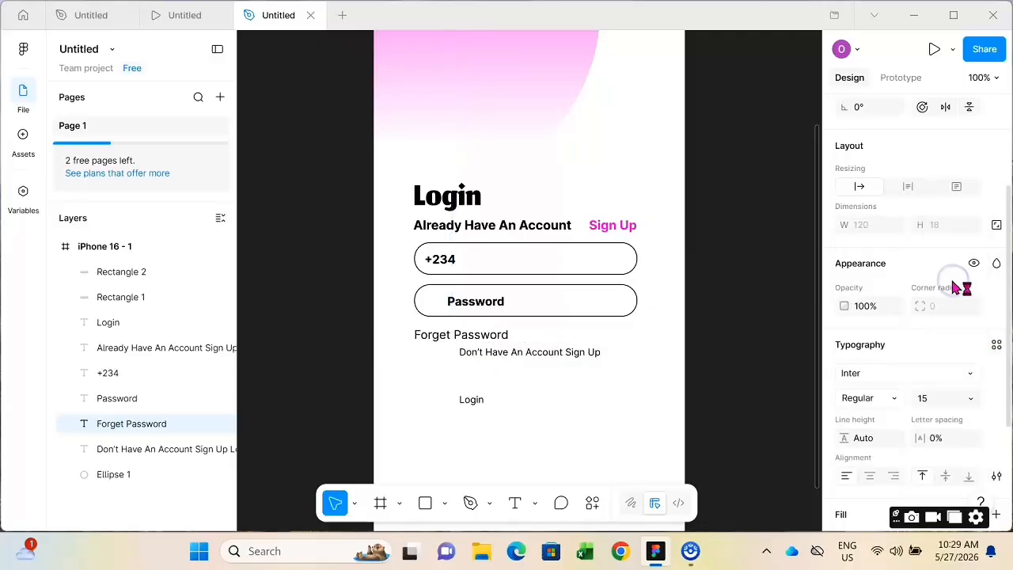
{"action": "scroll", "coordinate": [871, 376], "scroll_direction": "down", "scroll_amount": 2}
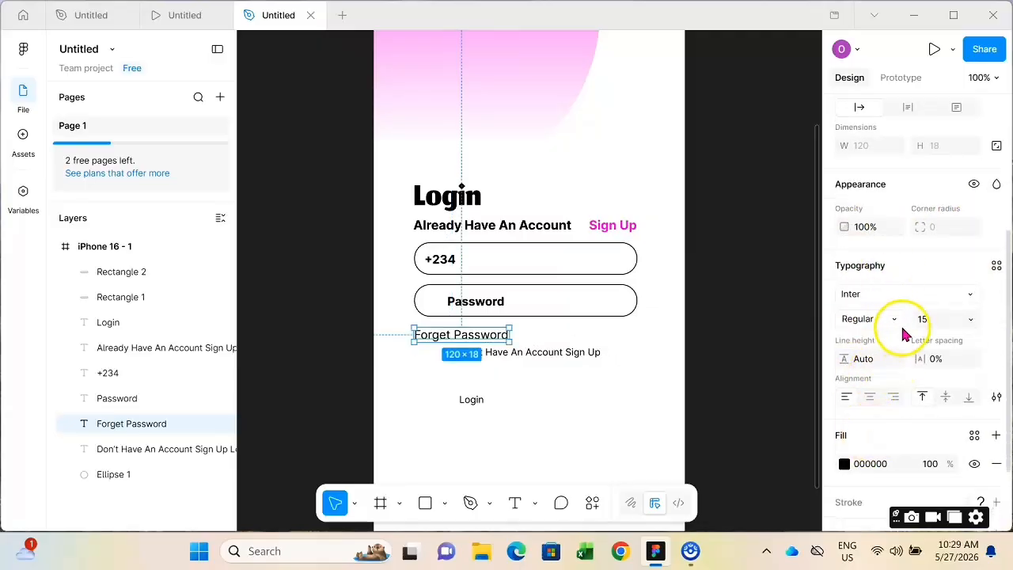
{"action": "left_click", "coordinate": [898, 319]}
{"action": "left_click", "coordinate": [897, 373]}
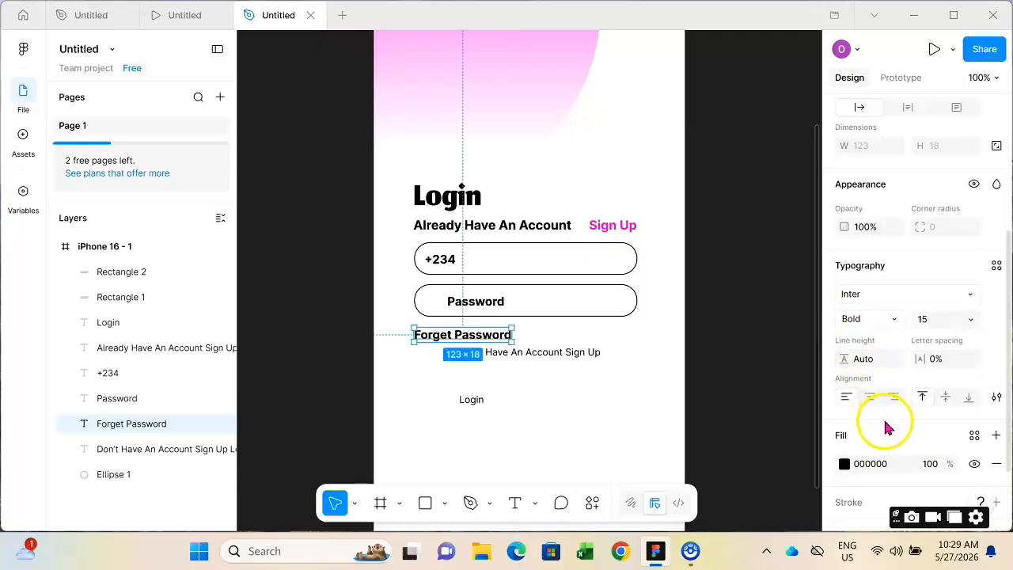
Fill the "Forget Password" text with the page's pink color FF04E6.
{"action": "left_click", "coordinate": [844, 464]}
{"action": "left_click", "coordinate": [690, 500]}
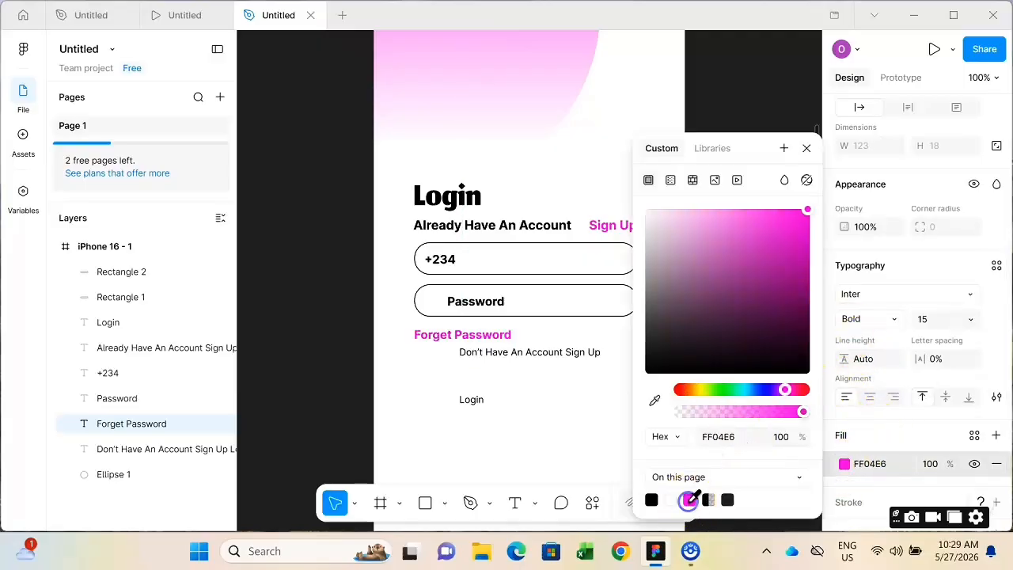
{"action": "left_click", "coordinate": [756, 115]}
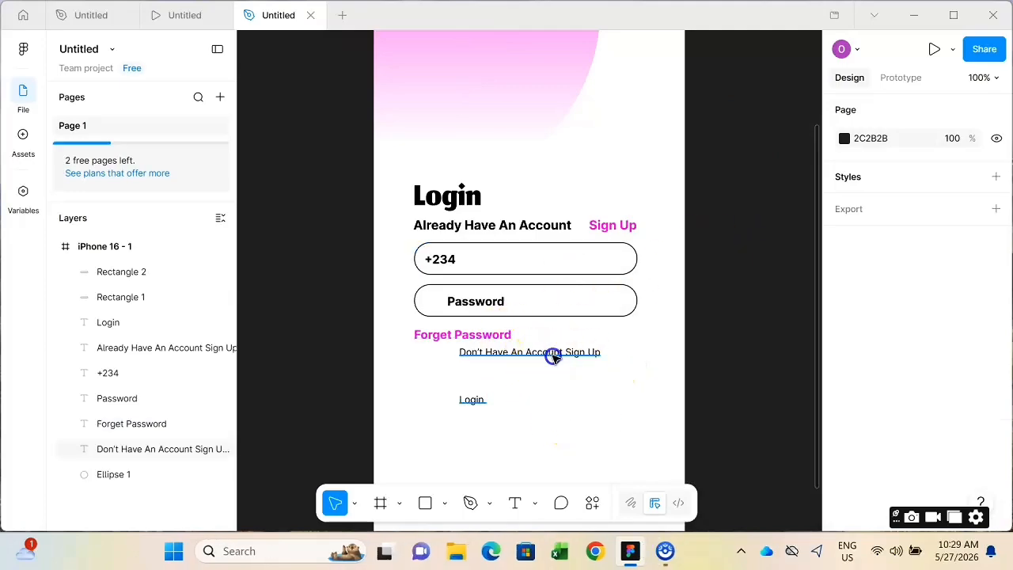
Move the leftover text block to the upper right of the frame and draw a button rectangle about 99 × 34 with corner radius 20 below the input fields.
{"action": "left_click_drag", "start_coordinate": [554, 357], "coordinate": [701, 129]}
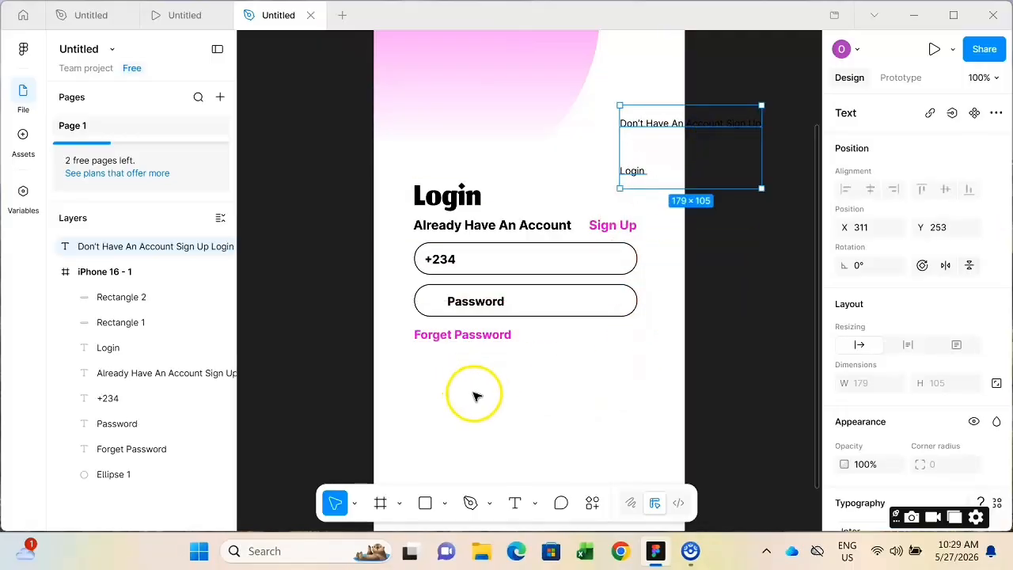
{"action": "left_click", "coordinate": [444, 507]}
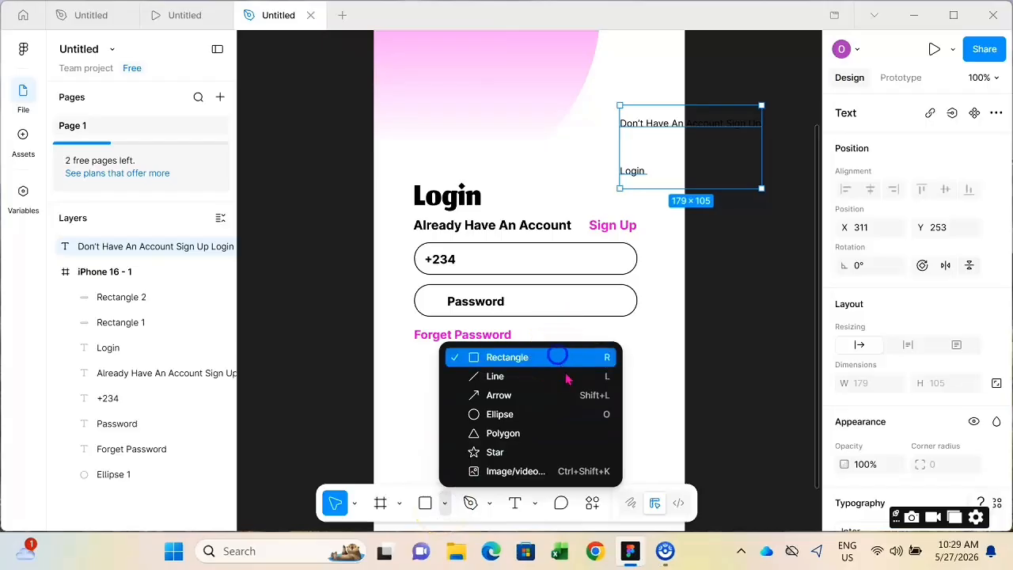
{"action": "left_click", "coordinate": [559, 357]}
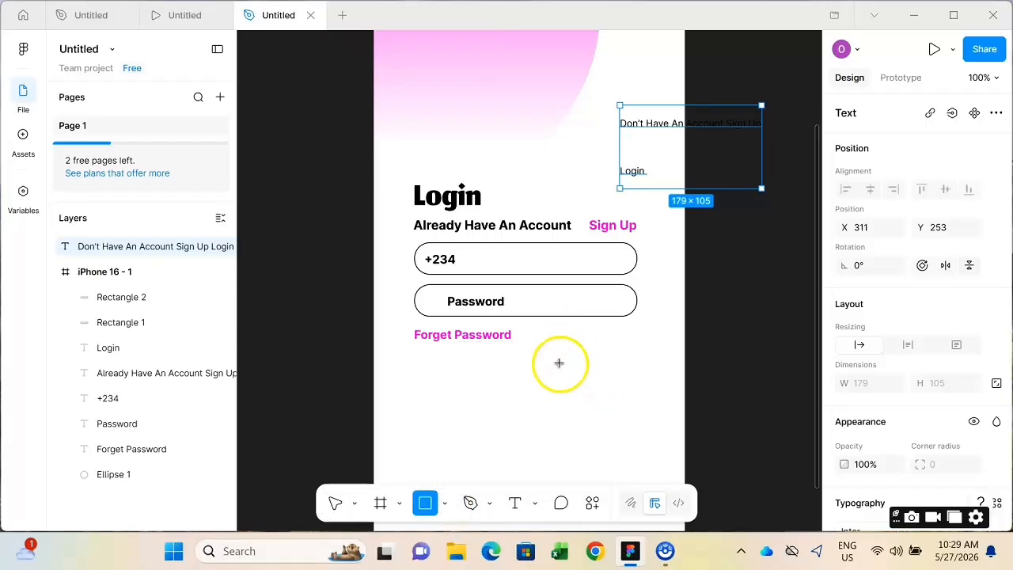
{"action": "mouse_move", "coordinate": [559, 363]}
{"action": "left_mouse_down"}
{"action": "mouse_move", "coordinate": [641, 398]}
{"action": "mouse_move", "coordinate": [634, 390]}
{"action": "left_mouse_up"}
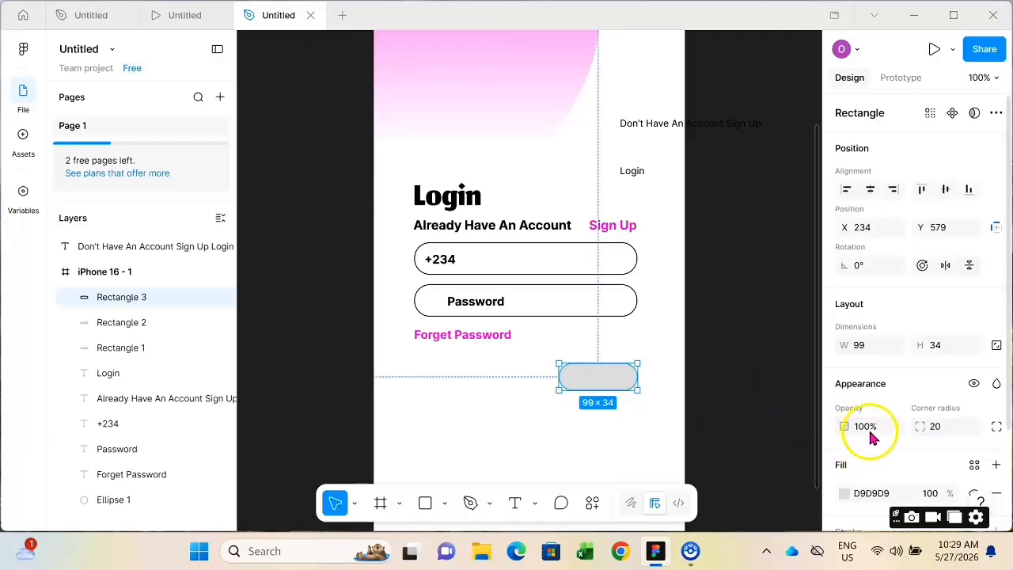
Fill the new button rectangle with the page's pink color FF04E6.
{"action": "scroll", "coordinate": [894, 436], "scroll_direction": "down", "scroll_amount": 3}
{"action": "left_click", "coordinate": [843, 374]}
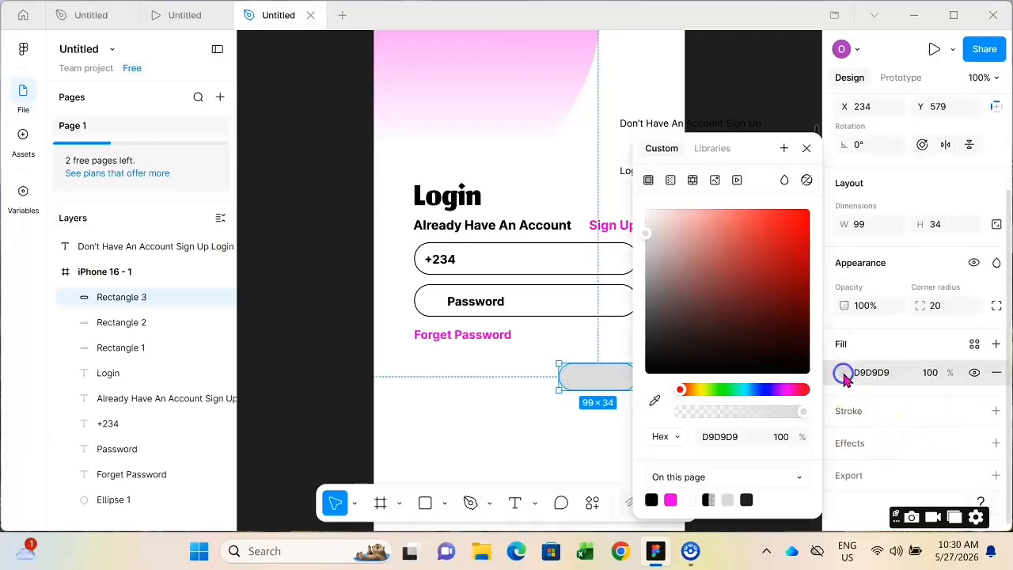
{"action": "left_click", "coordinate": [671, 499]}
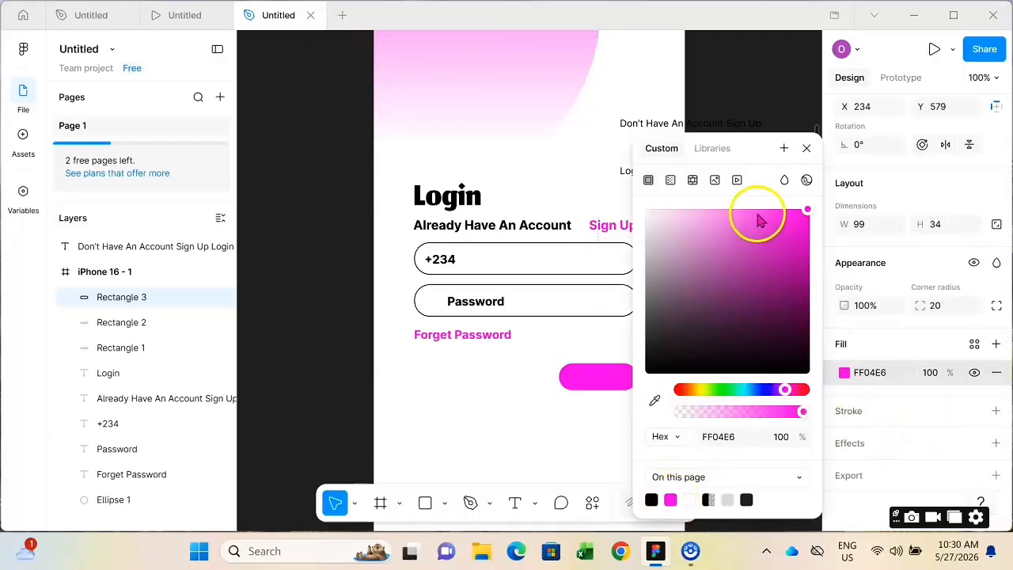
{"action": "left_click", "coordinate": [807, 149]}
{"action": "left_click", "coordinate": [755, 339]}
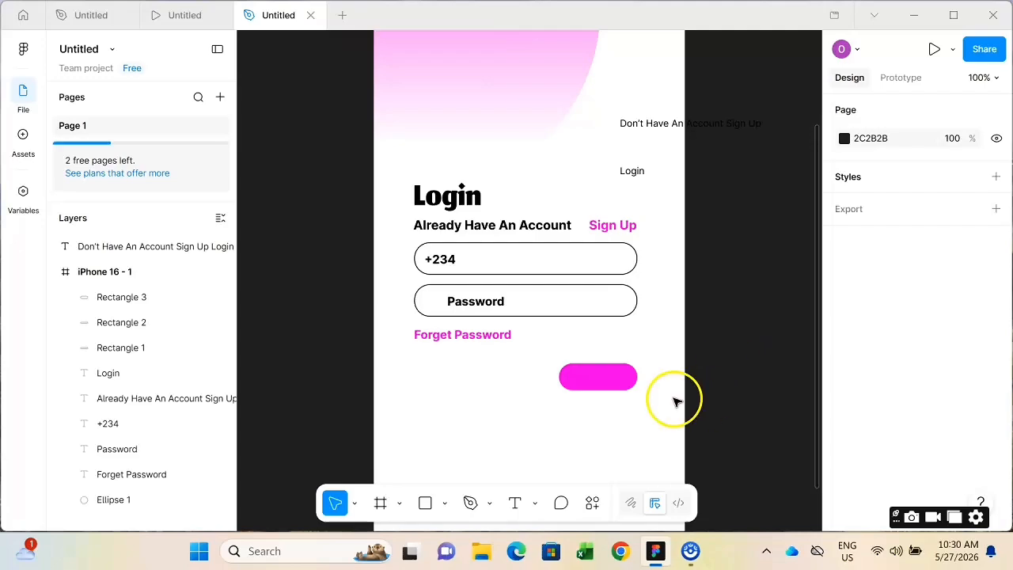
Add a drop shadow effect to the pink button, keeping its black color at 25% opacity.
{"action": "left_click", "coordinate": [607, 380]}
{"action": "scroll", "coordinate": [954, 450], "scroll_direction": "down", "scroll_amount": 2}
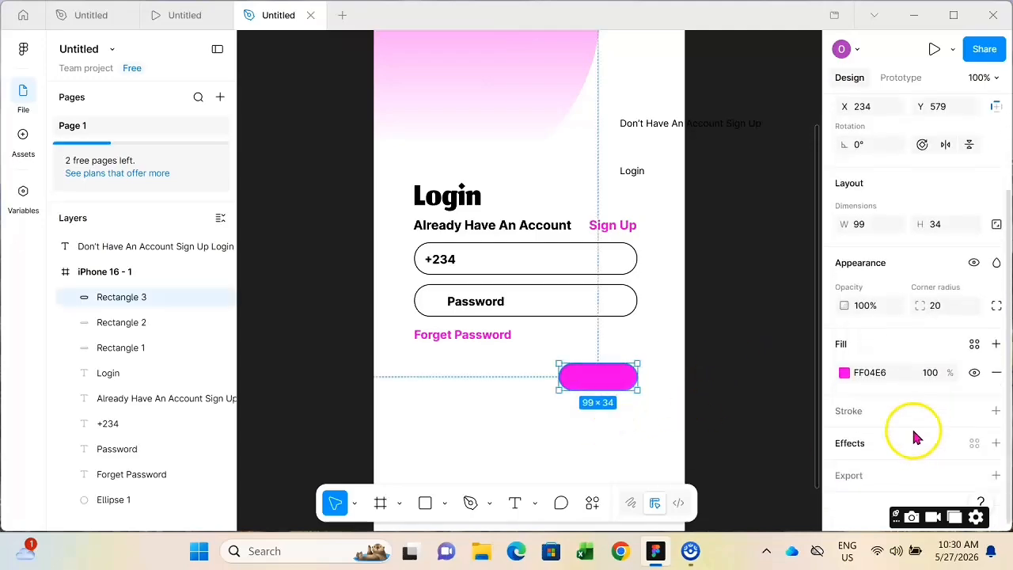
{"action": "left_click", "coordinate": [837, 447]}
{"action": "left_click", "coordinate": [711, 498]}
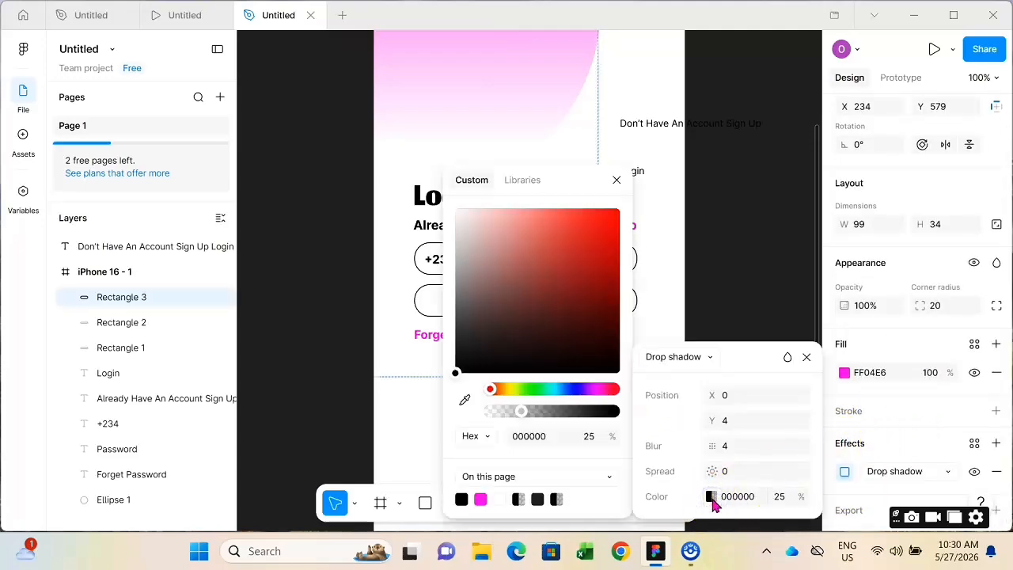
{"action": "left_click", "coordinate": [617, 179]}
{"action": "left_click", "coordinate": [807, 358]}
{"action": "left_click", "coordinate": [758, 334]}
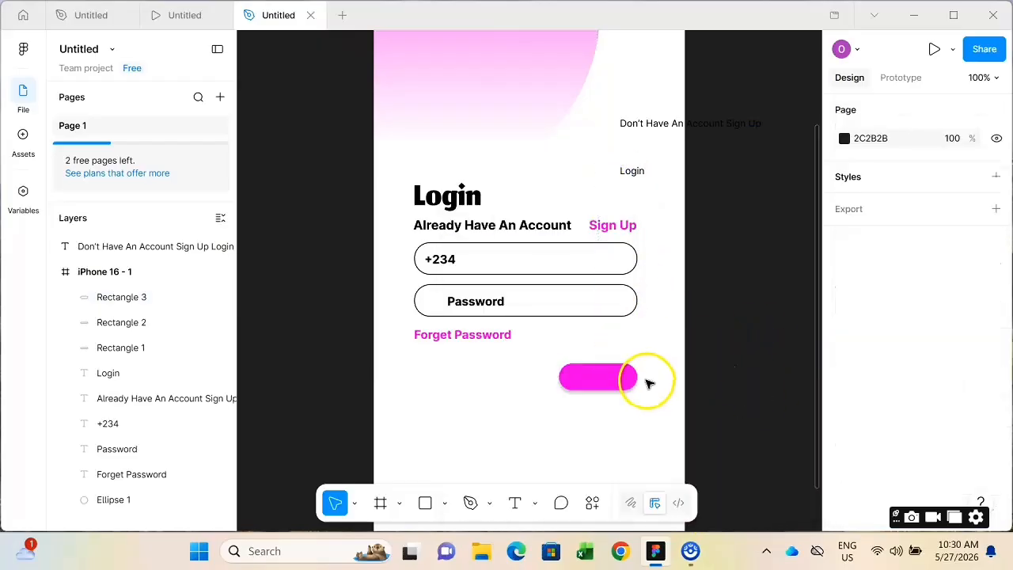
{"action": "left_click", "coordinate": [611, 382]}
{"action": "left_click", "coordinate": [733, 356]}
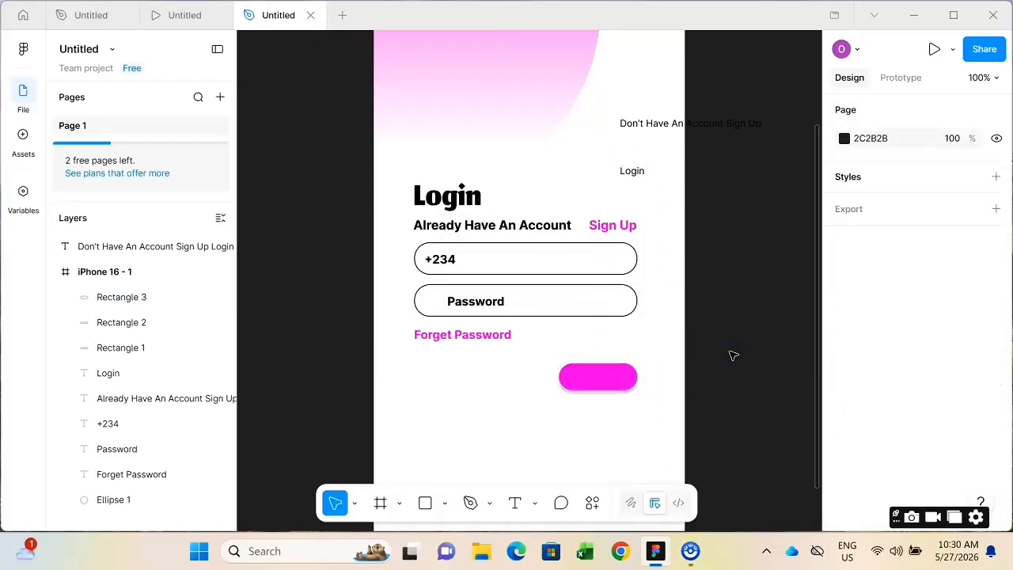
Cut the word "Login" out of the leftover text block, paste it as its own layer, and place it on the pink button.
{"action": "left_click", "coordinate": [637, 173]}
{"action": "double_click", "coordinate": [638, 176]}
{"action": "left_click", "coordinate": [637, 173]}
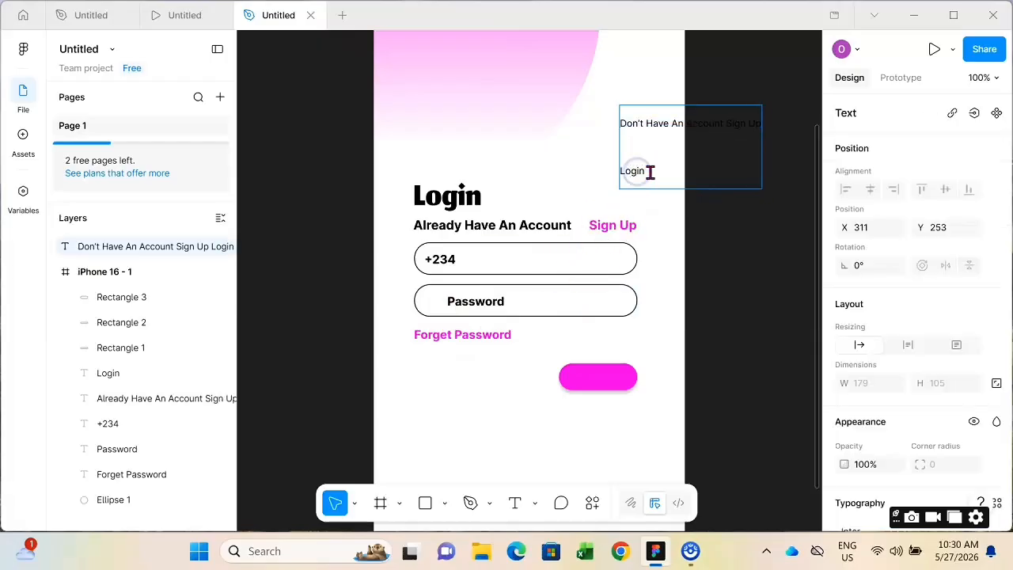
{"action": "key", "text": "ctrl+x"}
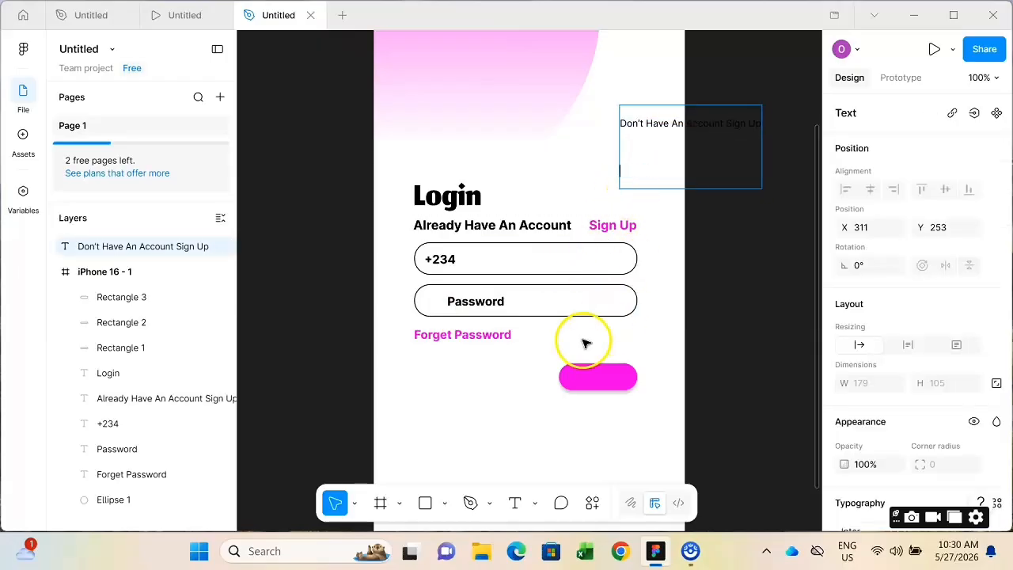
{"action": "key", "text": "Escape"}
{"action": "key", "text": "ctrl+v"}
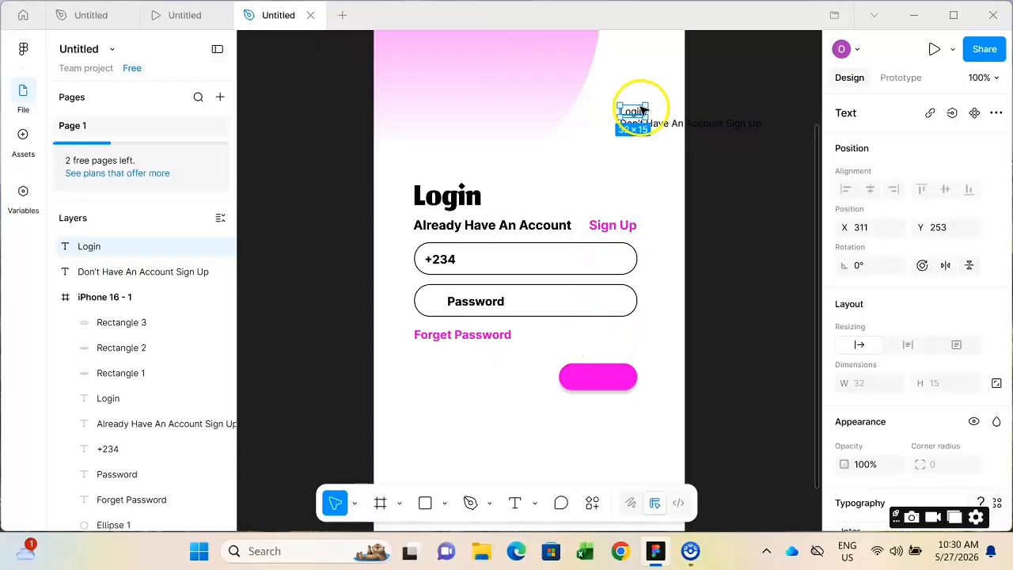
{"action": "left_click_drag", "start_coordinate": [626, 113], "coordinate": [584, 291]}
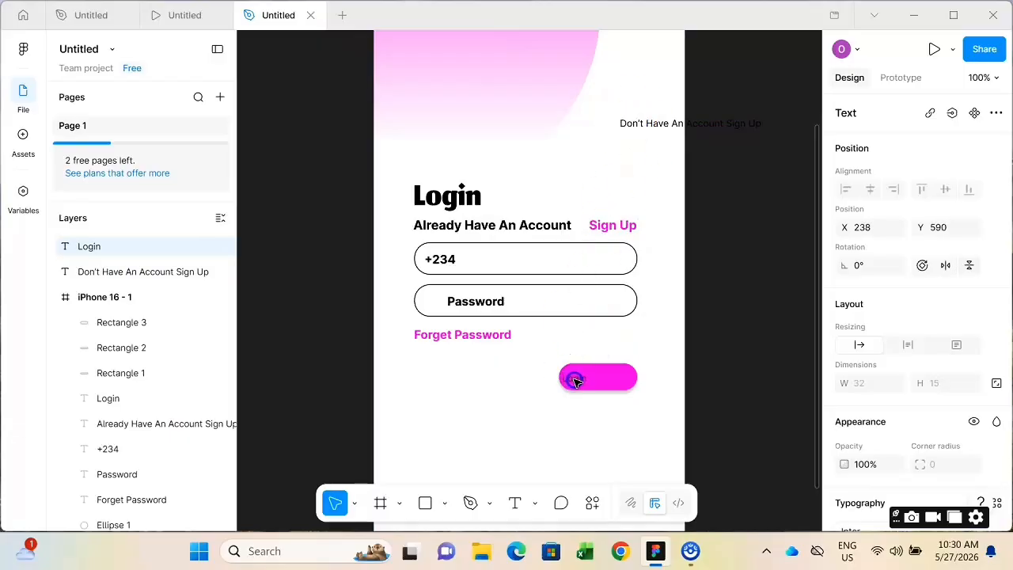
{"action": "left_click_drag", "start_coordinate": [576, 382], "coordinate": [583, 381]}
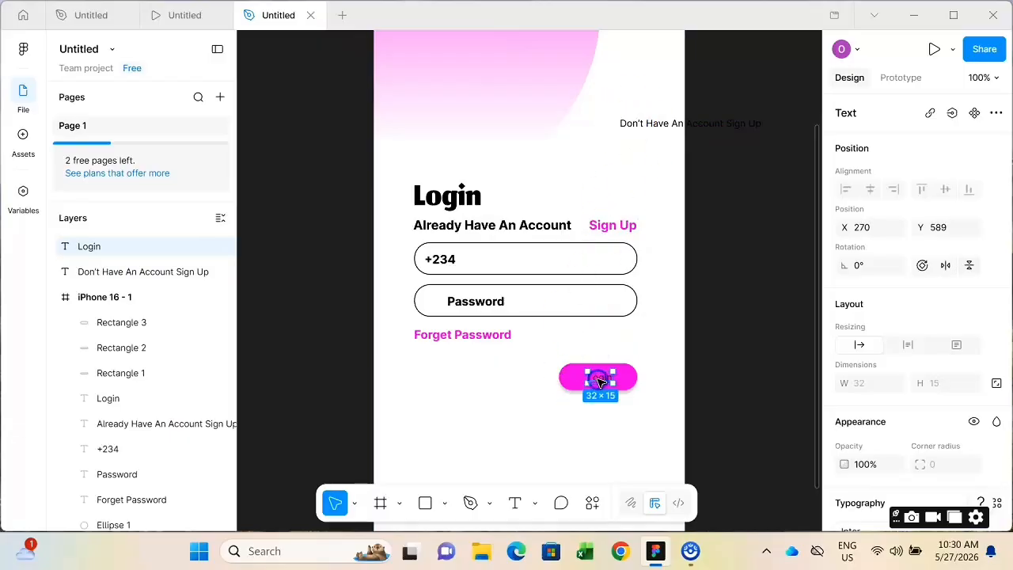
Set the button's "Login" label to size 15 and Bold weight, and recenter it on the pink button.
{"action": "scroll", "coordinate": [969, 377], "scroll_direction": "down", "scroll_amount": 3}
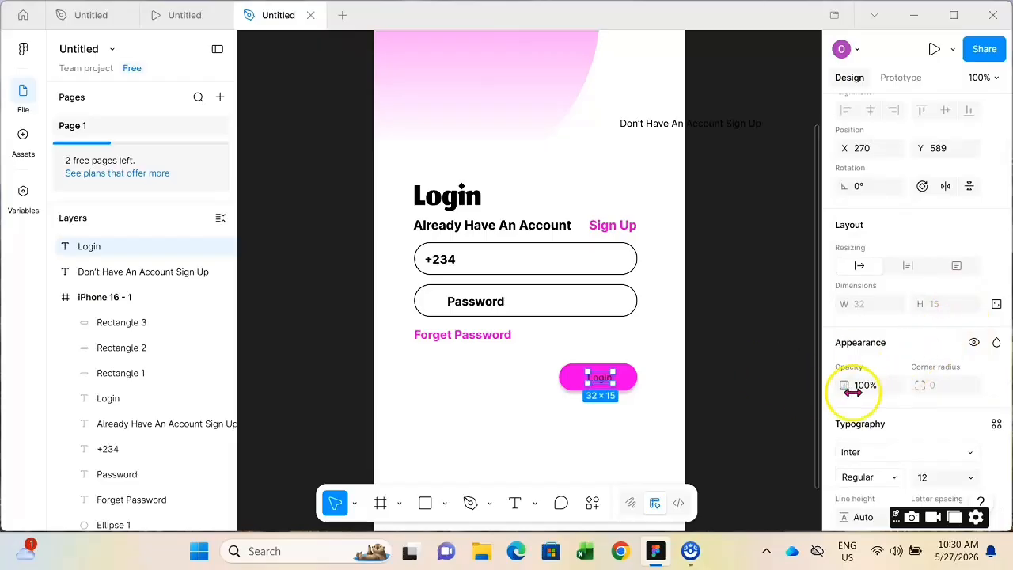
{"action": "scroll", "coordinate": [966, 385], "scroll_direction": "down", "scroll_amount": 4}
{"action": "left_click", "coordinate": [972, 321]}
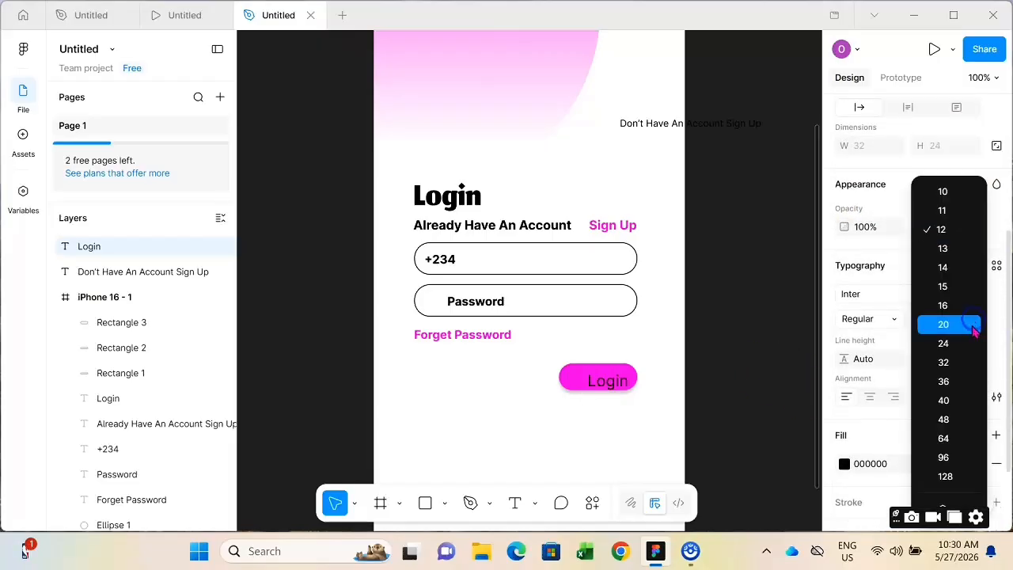
{"action": "left_click", "coordinate": [966, 287]}
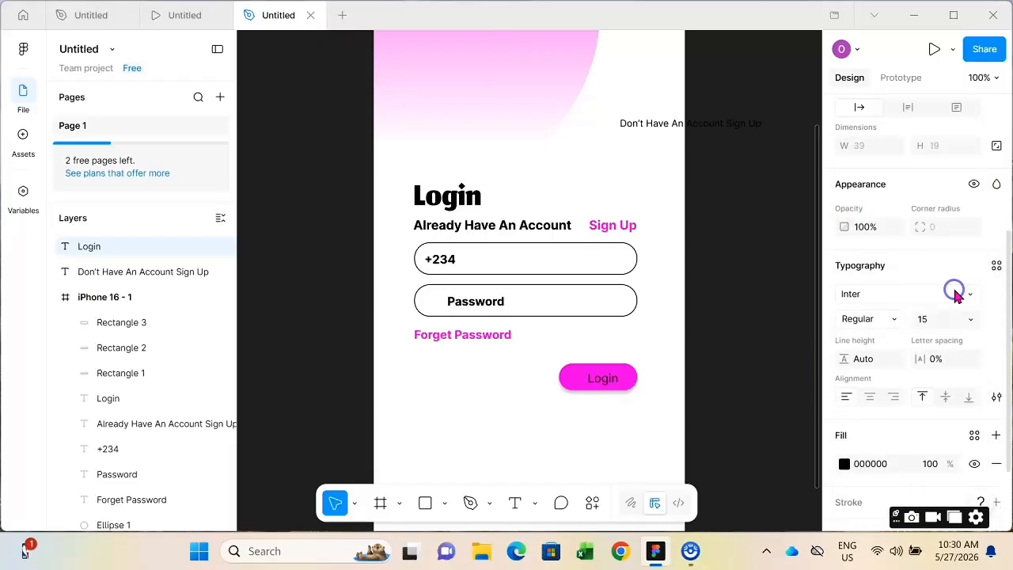
{"action": "left_click", "coordinate": [893, 319]}
{"action": "left_click", "coordinate": [891, 372]}
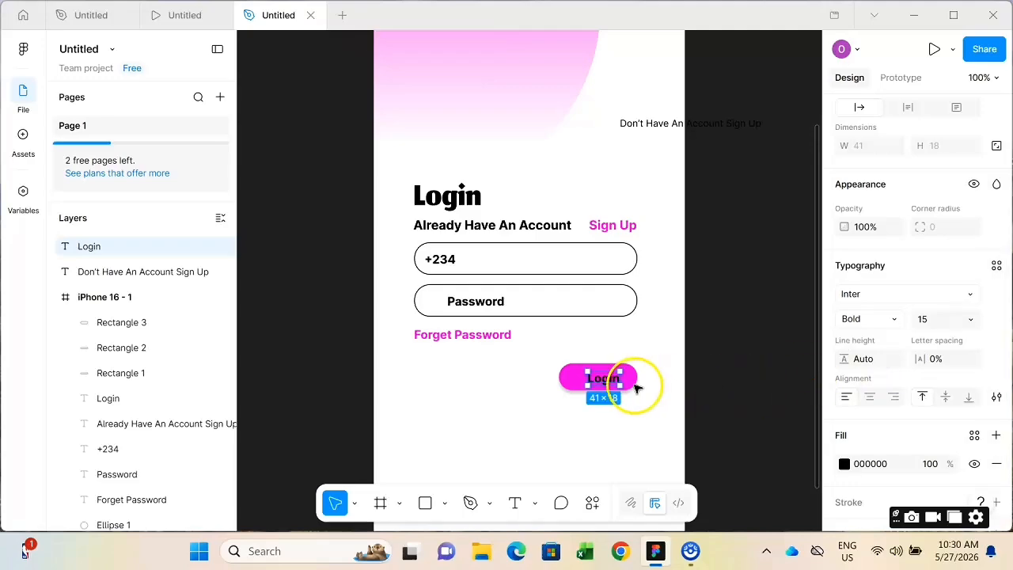
{"action": "left_click_drag", "start_coordinate": [605, 381], "coordinate": [602, 381]}
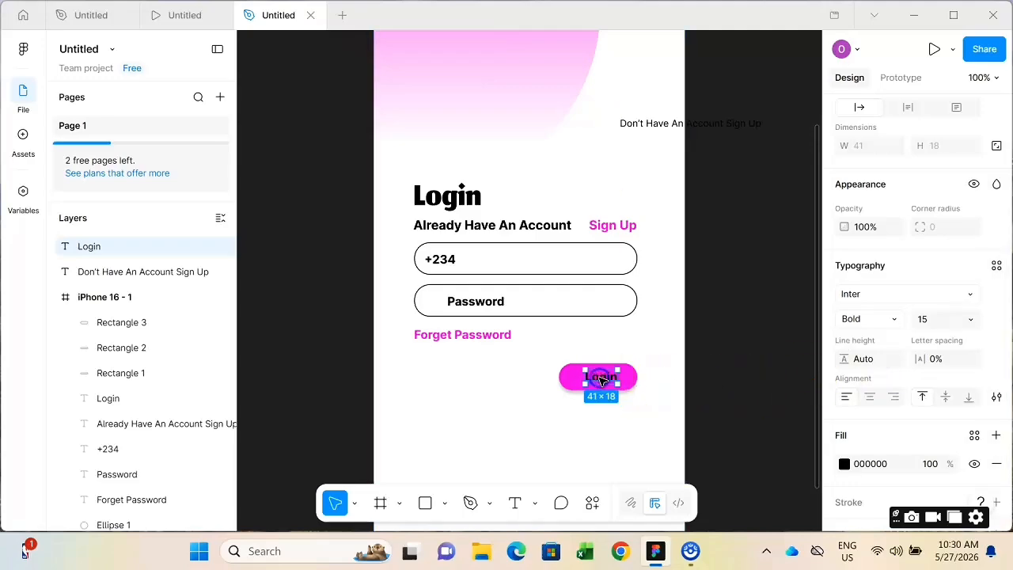
Fill the button's "Login" label with white, FFFFFF.
{"action": "left_click", "coordinate": [845, 463]}
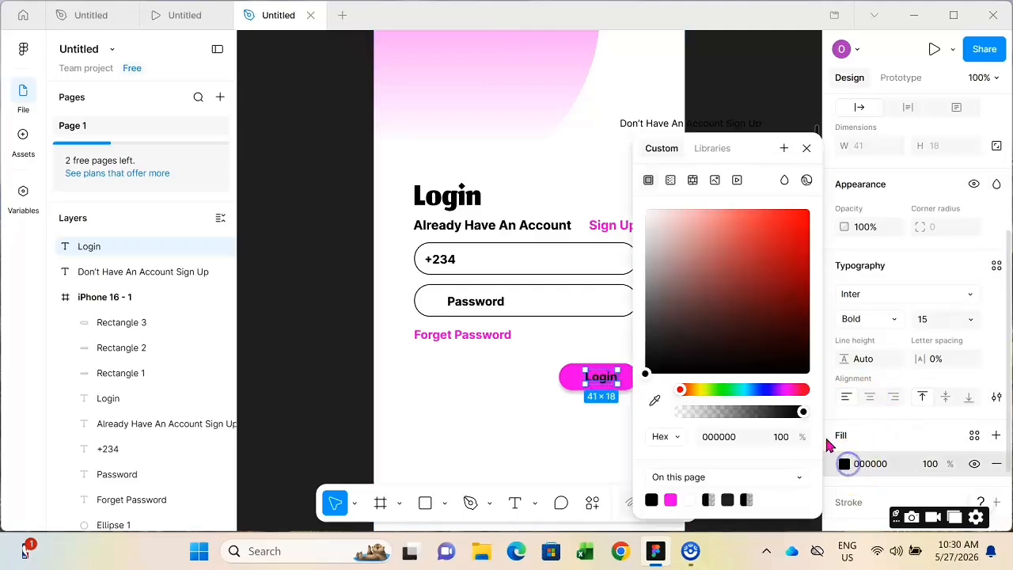
{"action": "left_click", "coordinate": [691, 498]}
{"action": "left_click", "coordinate": [807, 149]}
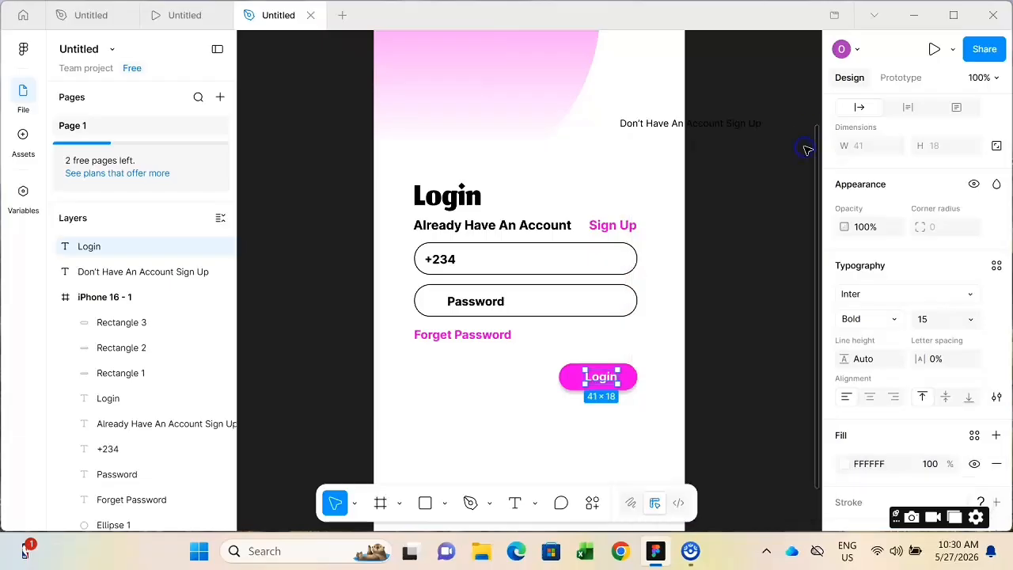
Round the corners of the iPhone 16 screen frame with a corner radius of 40.
{"action": "left_click", "coordinate": [744, 315]}
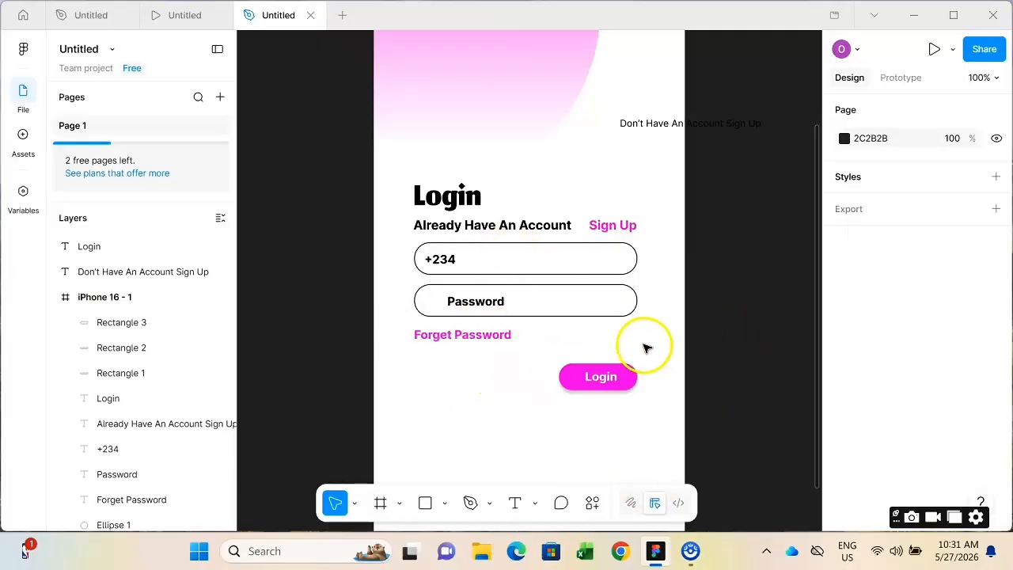
{"action": "key", "text": "shift+1"}
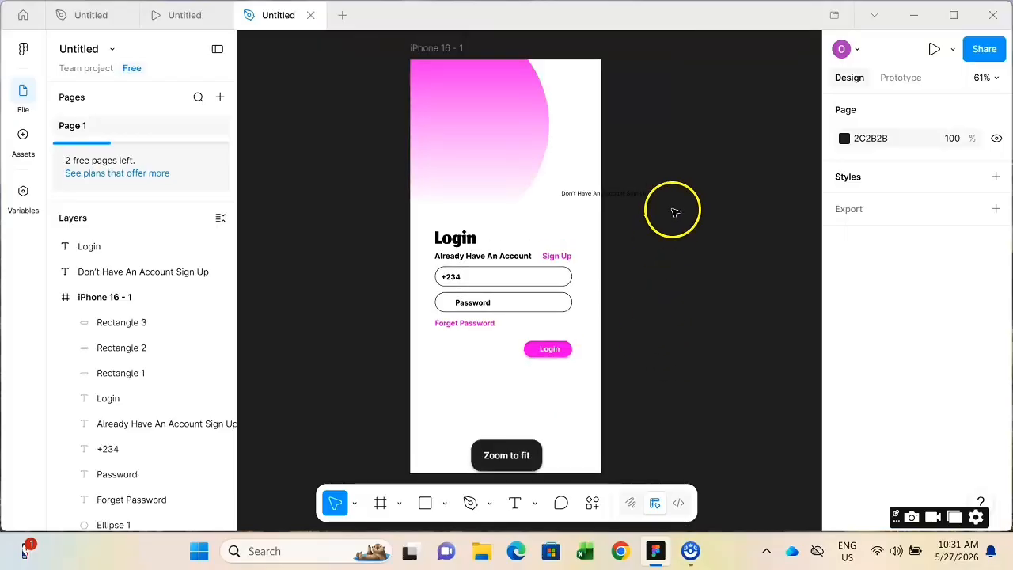
{"action": "left_click", "coordinate": [437, 50]}
{"action": "scroll", "coordinate": [966, 372], "scroll_direction": "down", "scroll_amount": 3}
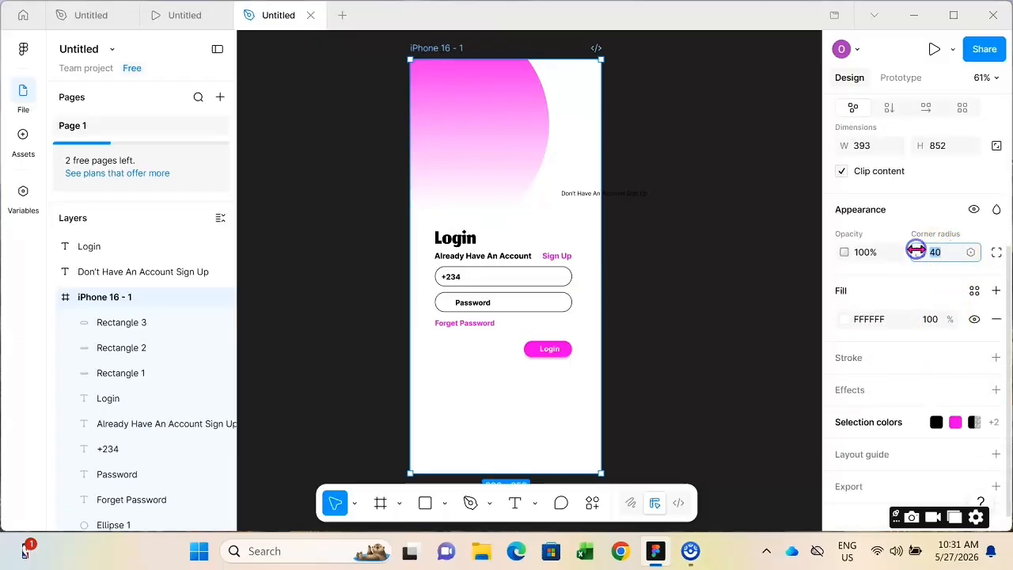
{"action": "left_click", "coordinate": [796, 274]}
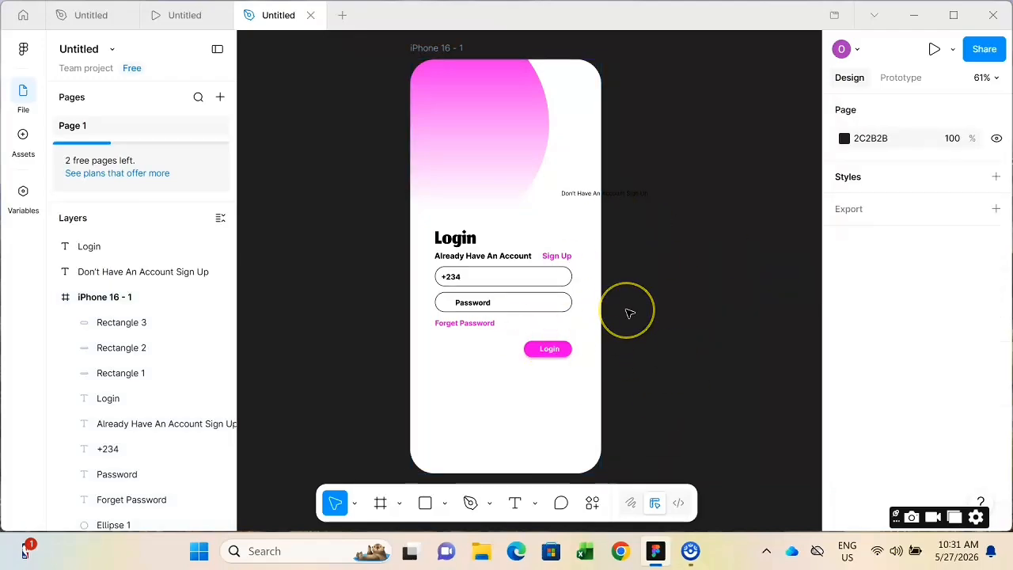
{"action": "left_click", "coordinate": [624, 370]}
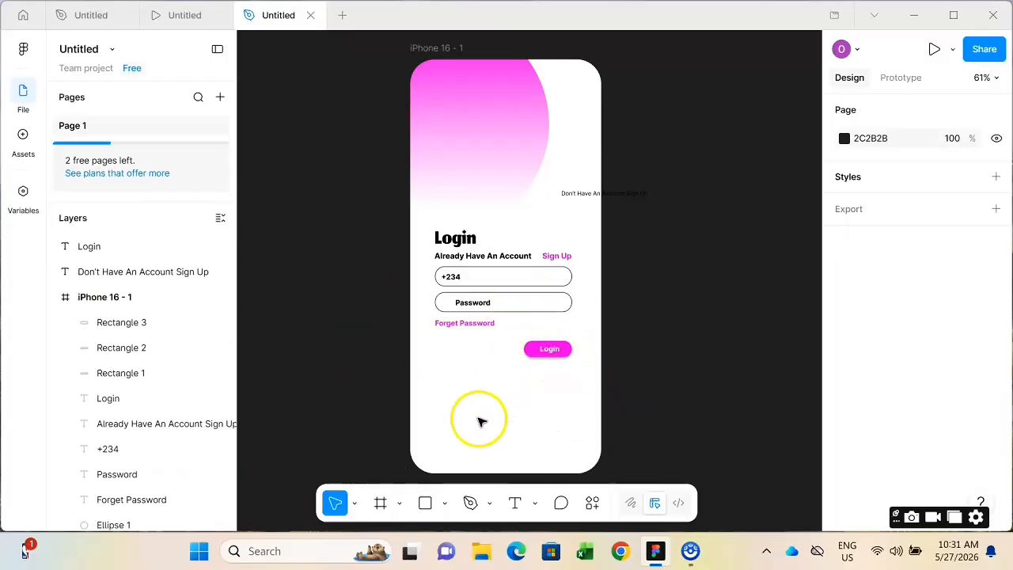
Insert the Icon Hub widget into the design and go to its overview of icon sets.
{"action": "left_click", "coordinate": [592, 503]}
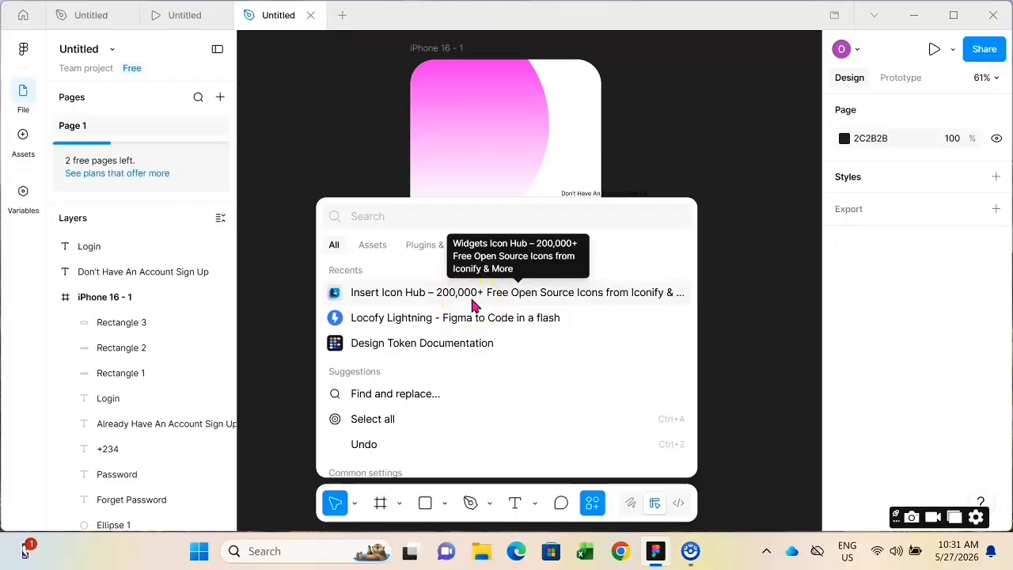
{"action": "left_click", "coordinate": [464, 209]}
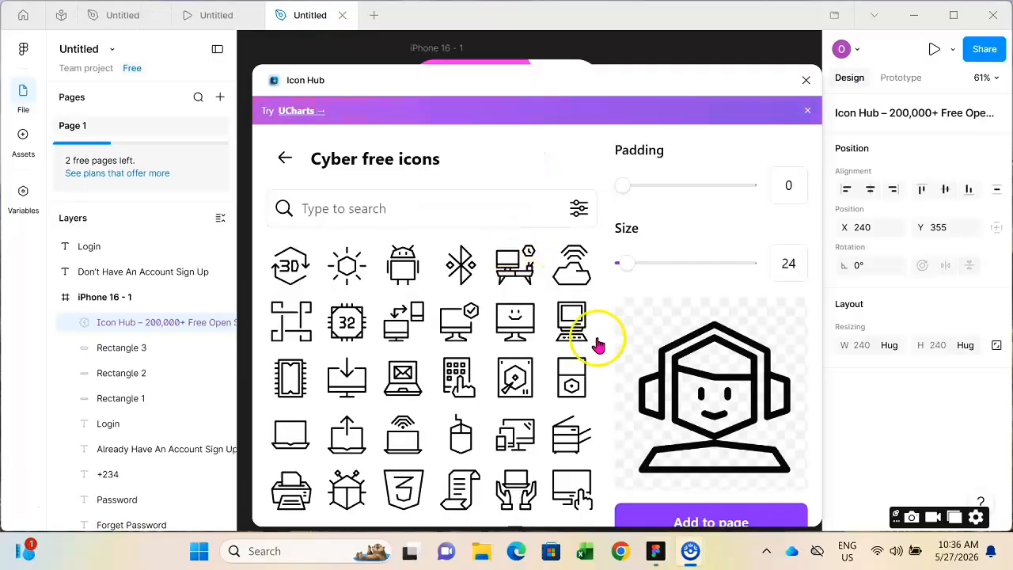
{"action": "left_click", "coordinate": [286, 160]}
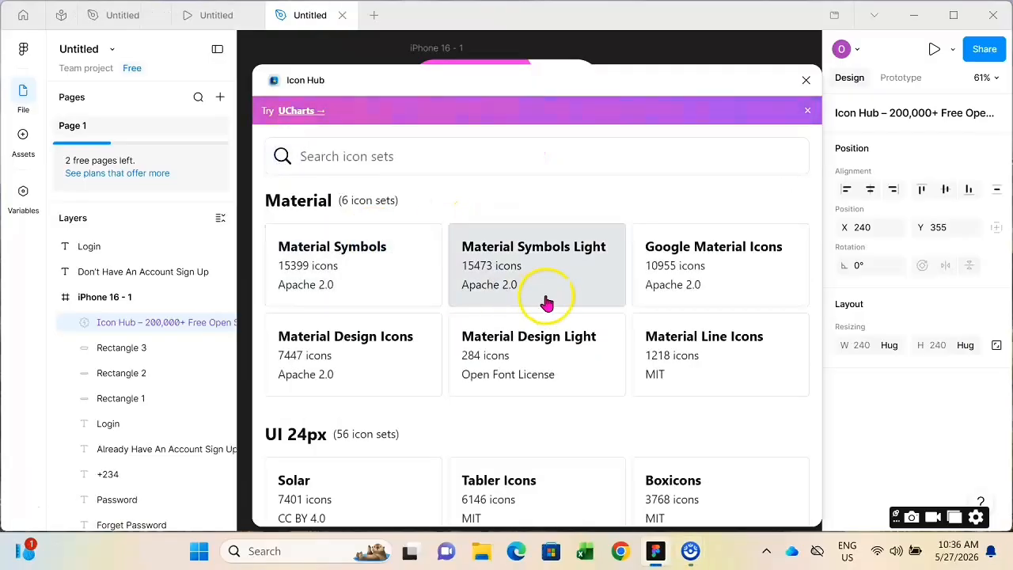
Browse the Solar, Unicons and Lucide icon sets in Icon Hub for icons that suit the login screen.
{"action": "scroll", "coordinate": [554, 305], "scroll_direction": "down", "scroll_amount": 3}
{"action": "left_click", "coordinate": [371, 351]}
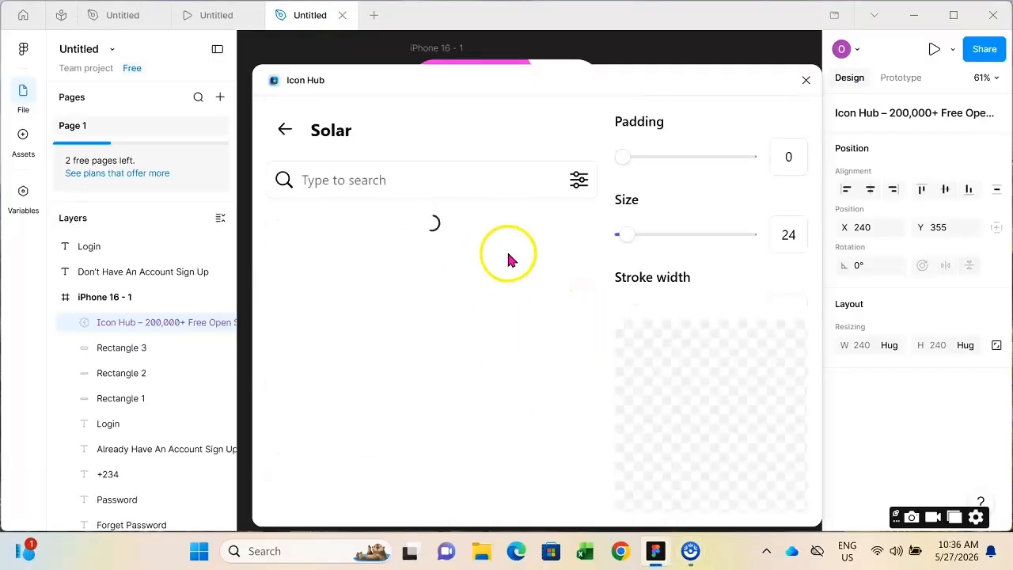
{"action": "scroll", "coordinate": [437, 305], "scroll_direction": "down", "scroll_amount": 8}
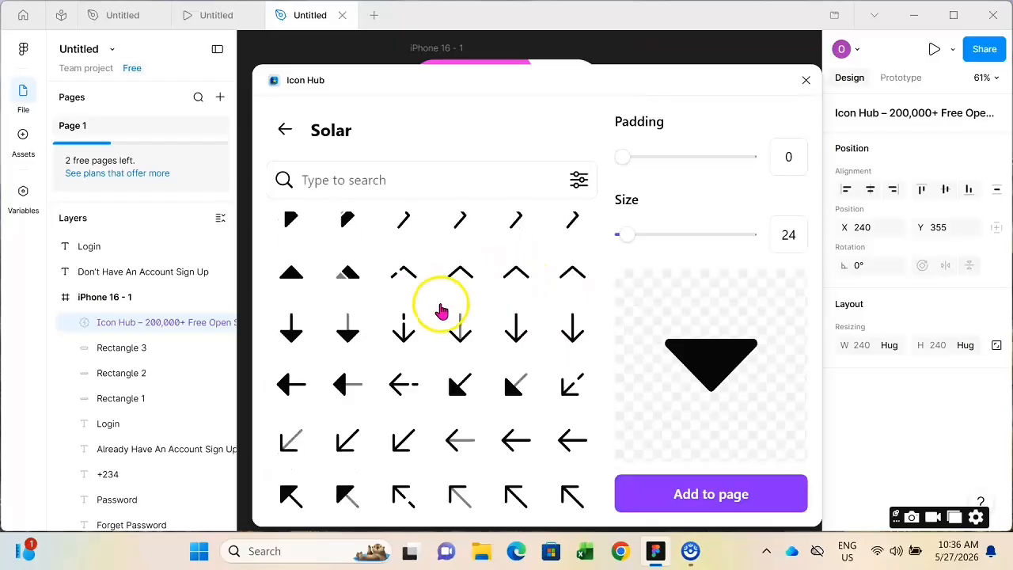
{"action": "scroll", "coordinate": [436, 344], "scroll_direction": "up", "scroll_amount": 5}
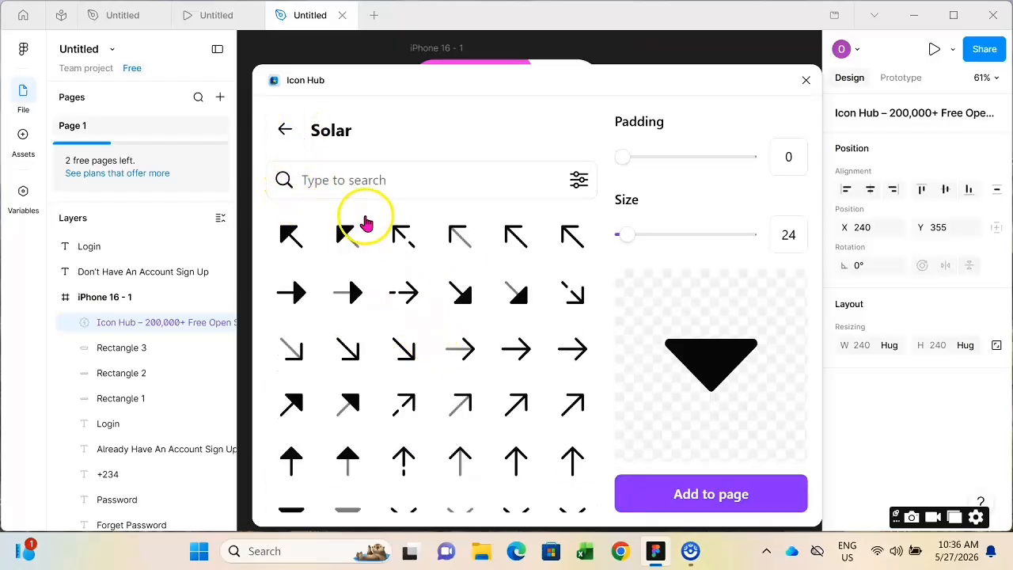
{"action": "scroll", "coordinate": [362, 219], "scroll_direction": "down", "scroll_amount": 5}
{"action": "left_click", "coordinate": [285, 130]}
{"action": "scroll", "coordinate": [562, 312], "scroll_direction": "down", "scroll_amount": 8}
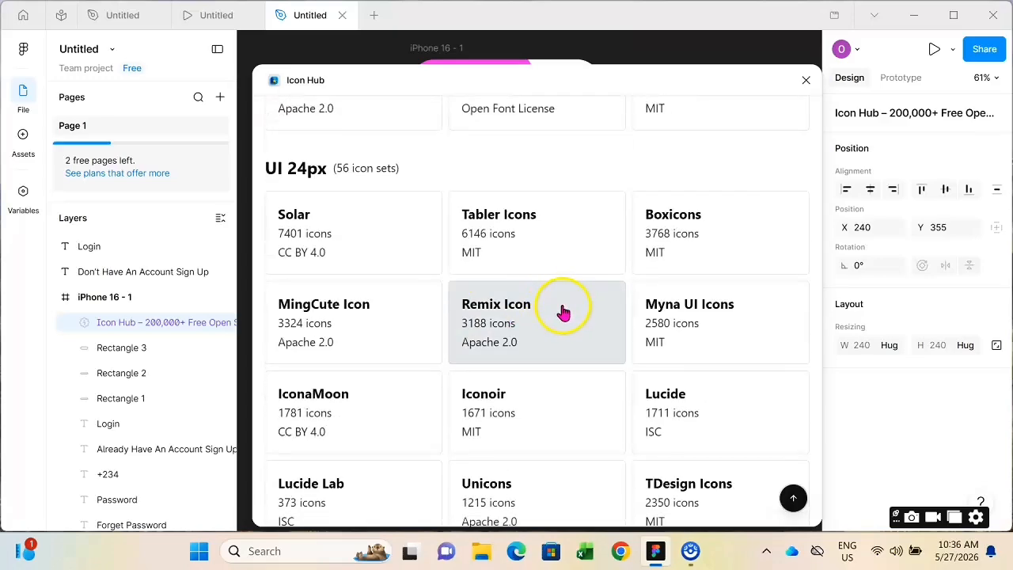
{"action": "left_click", "coordinate": [552, 261]}
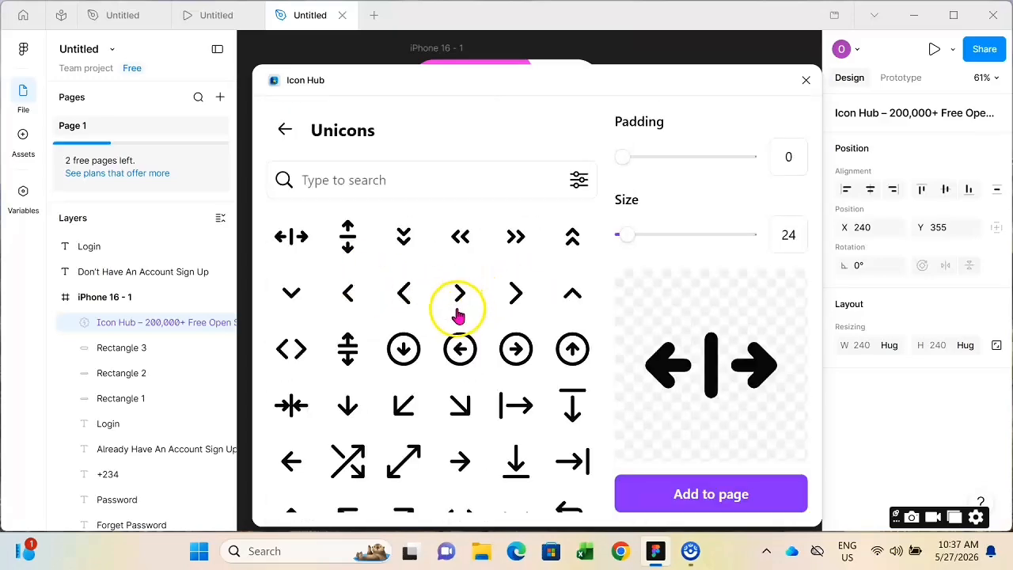
{"action": "scroll", "coordinate": [457, 316], "scroll_direction": "down", "scroll_amount": 10}
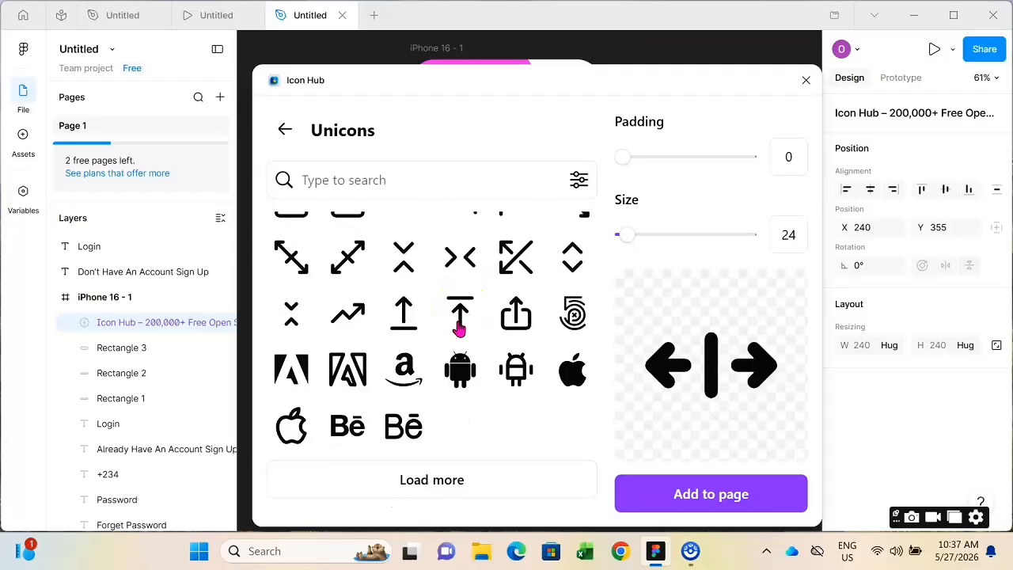
{"action": "scroll", "coordinate": [515, 384], "scroll_direction": "up", "scroll_amount": 5}
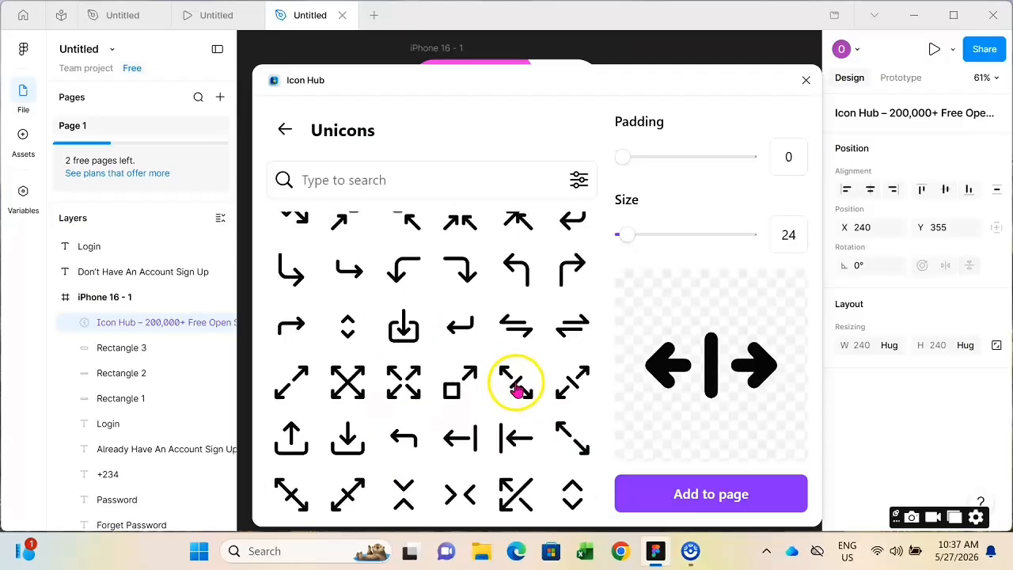
{"action": "left_click", "coordinate": [285, 130]}
{"action": "scroll", "coordinate": [479, 389], "scroll_direction": "down", "scroll_amount": 5}
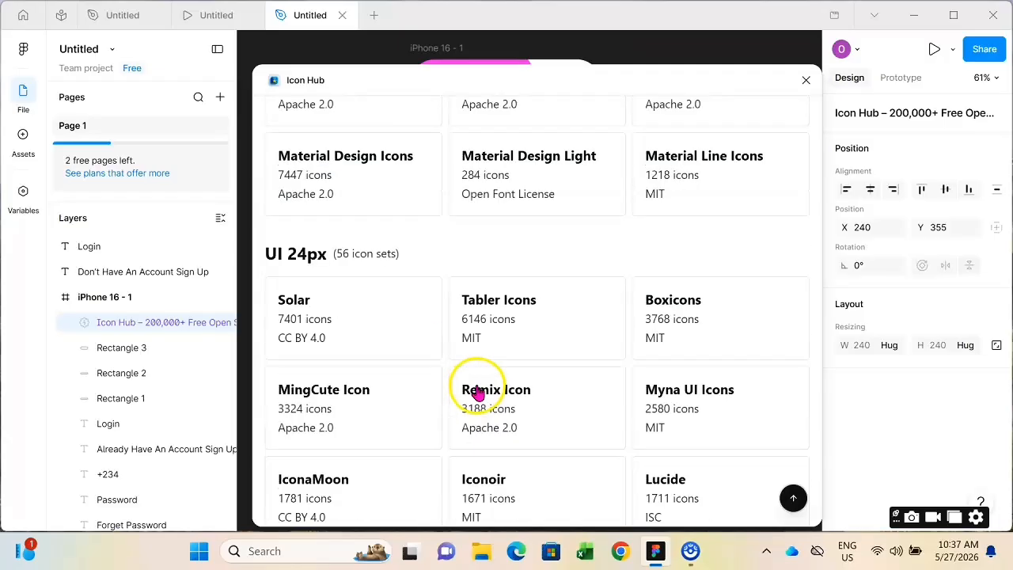
{"action": "left_click", "coordinate": [719, 247]}
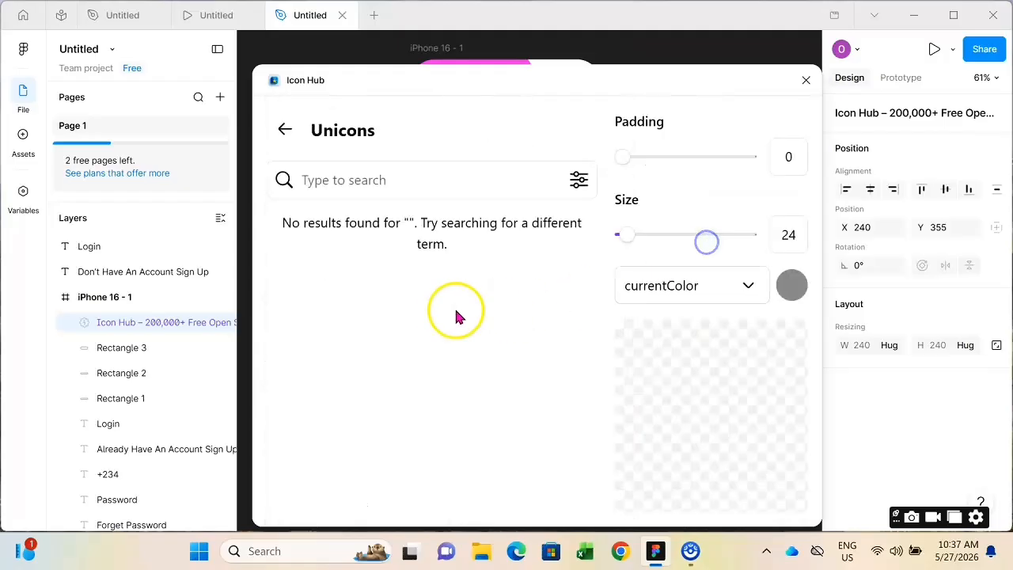
{"action": "scroll", "coordinate": [400, 333], "scroll_direction": "down", "scroll_amount": 8}
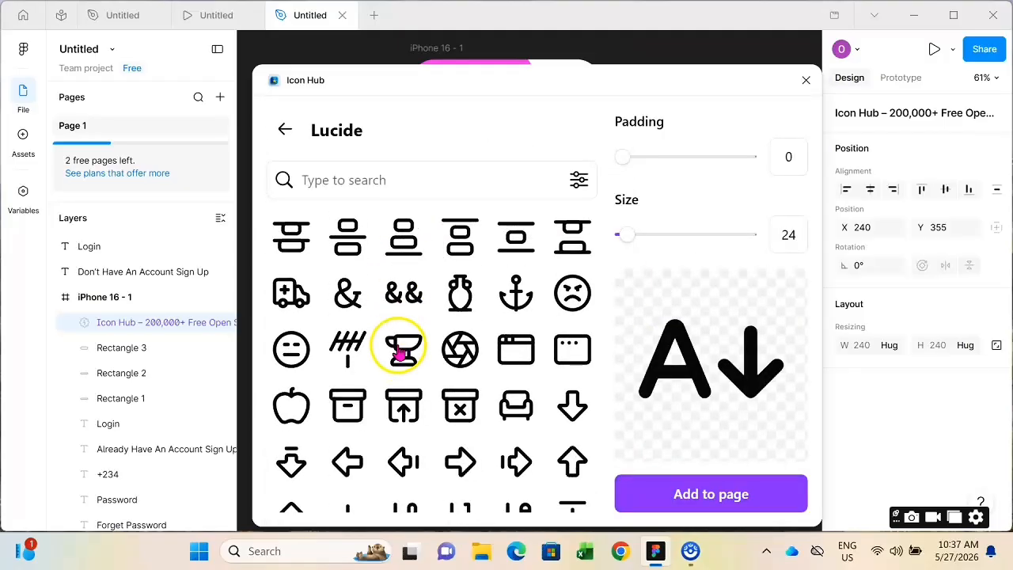
{"action": "scroll", "coordinate": [452, 385], "scroll_direction": "down", "scroll_amount": 5}
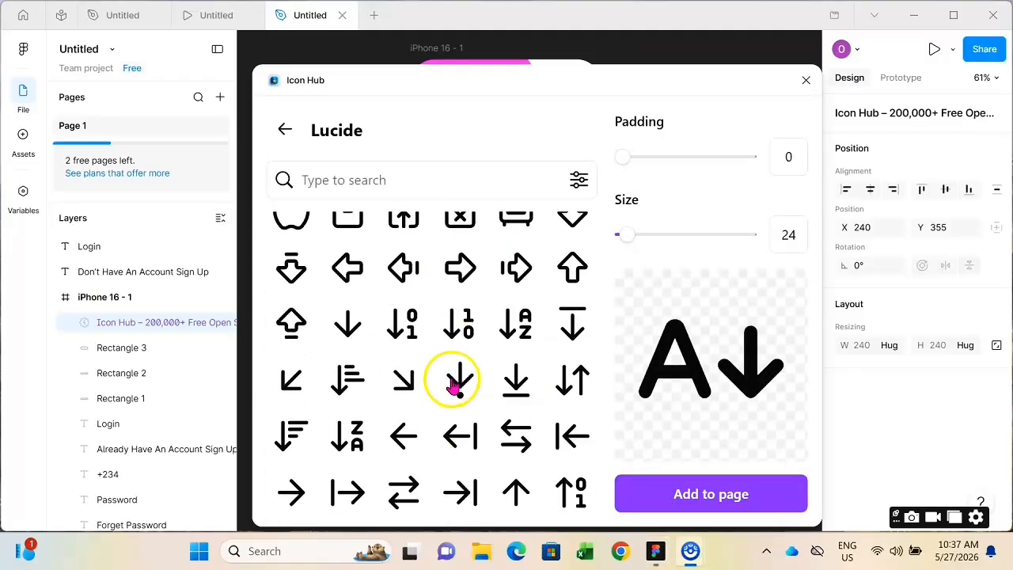
{"action": "scroll", "coordinate": [450, 385], "scroll_direction": "up", "scroll_amount": 10}
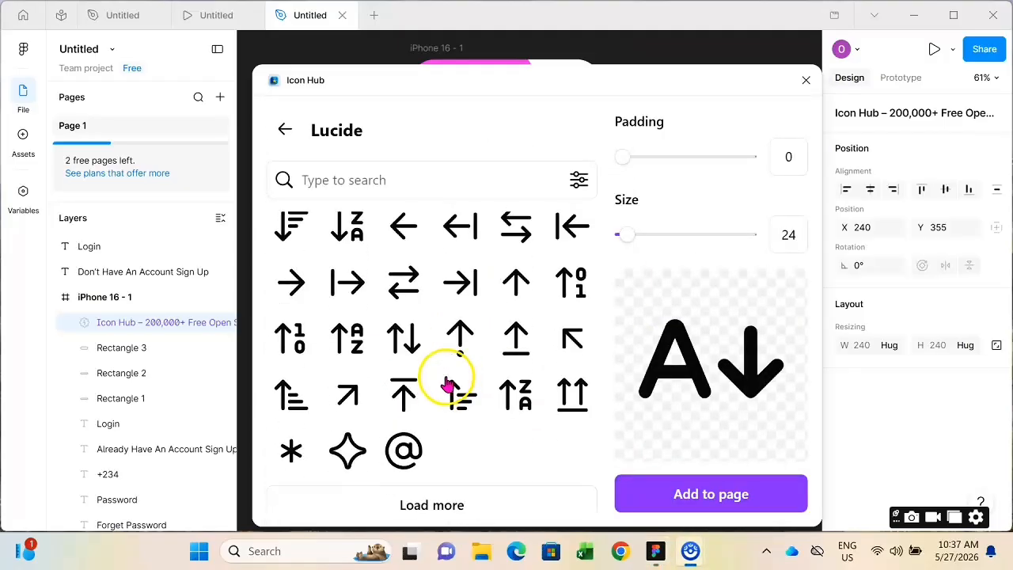
{"action": "left_click", "coordinate": [285, 130]}
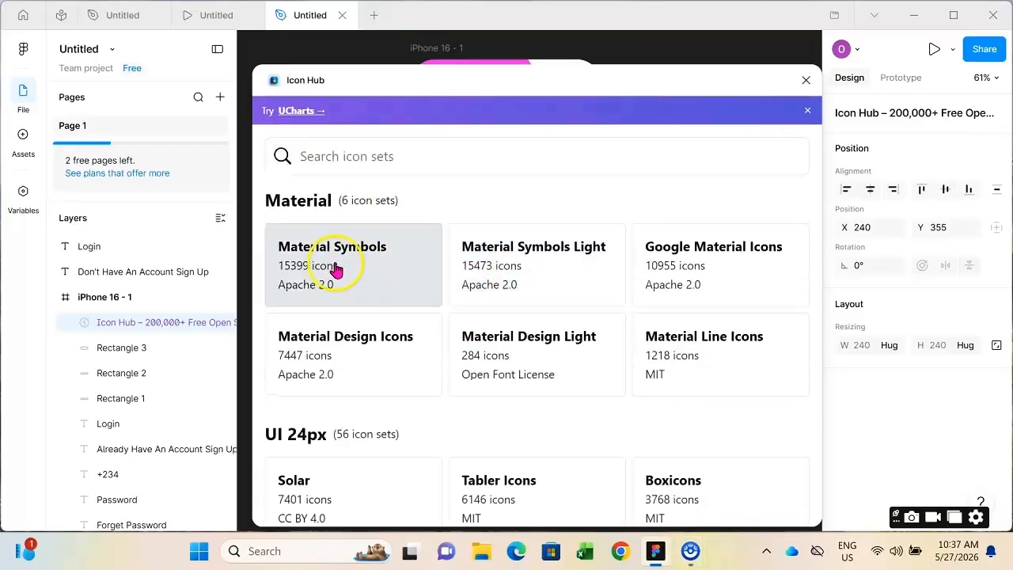
Search the Material Symbols icon set for "key" and look through the matching icons.
{"action": "left_click", "coordinate": [301, 241]}
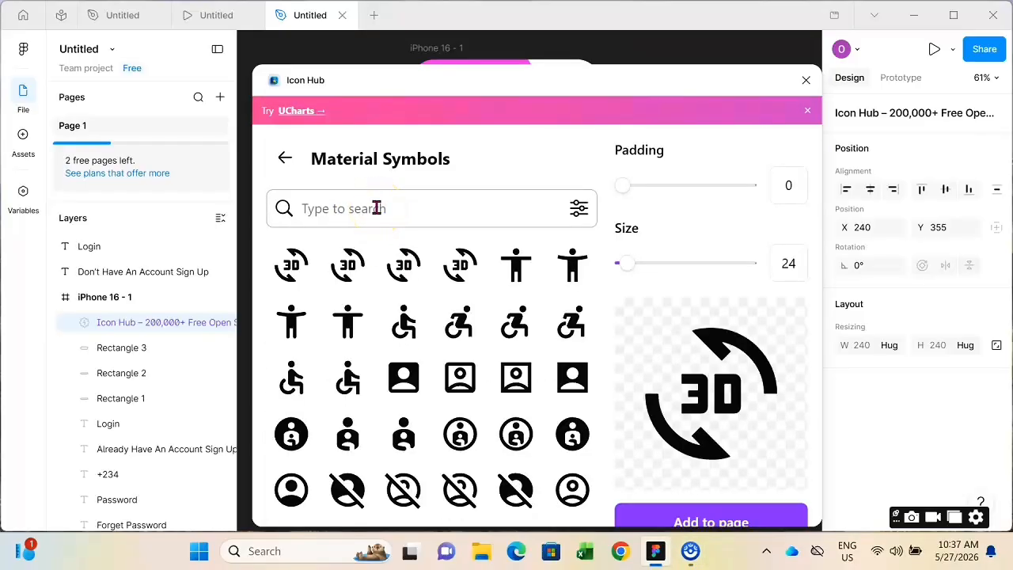
{"action": "scroll", "coordinate": [462, 316], "scroll_direction": "down", "scroll_amount": 10}
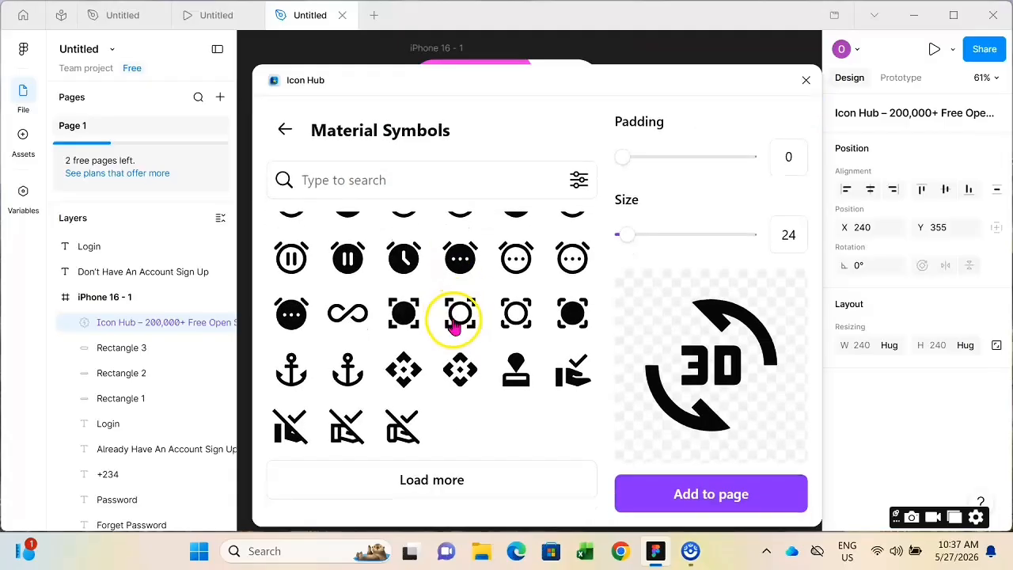
{"action": "scroll", "coordinate": [427, 286], "scroll_direction": "up", "scroll_amount": 10}
{"action": "left_click", "coordinate": [366, 181]}
{"action": "type", "text": "key"}
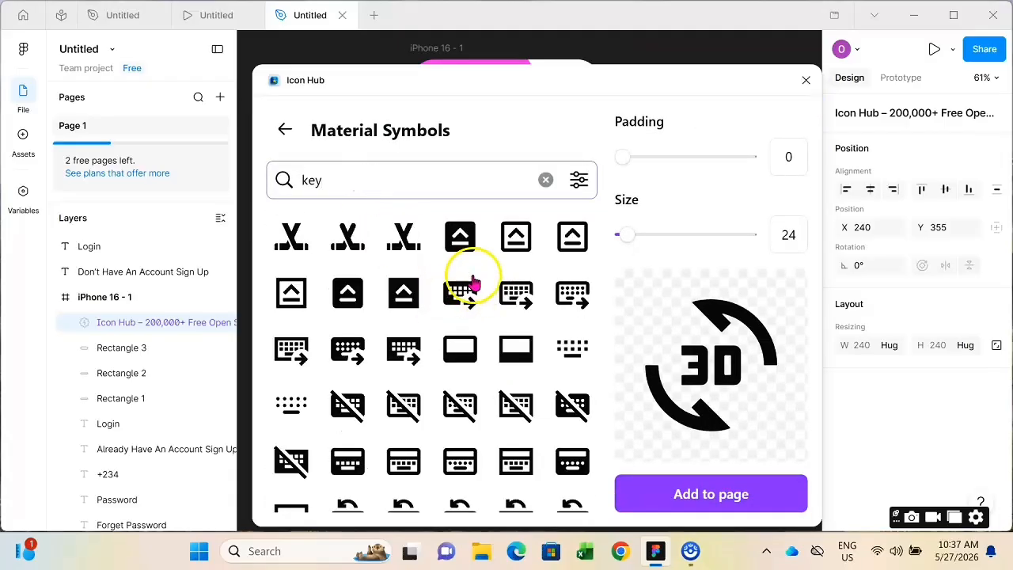
{"action": "scroll", "coordinate": [471, 304], "scroll_direction": "down", "scroll_amount": 5}
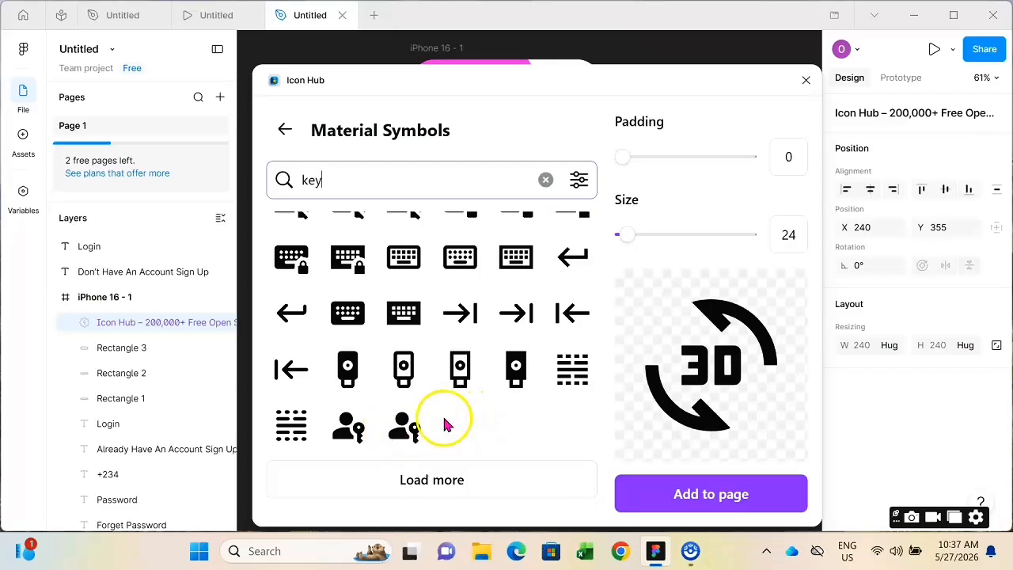
{"action": "scroll", "coordinate": [463, 416], "scroll_direction": "up", "scroll_amount": 1}
{"action": "scroll", "coordinate": [455, 356], "scroll_direction": "up", "scroll_amount": 3}
{"action": "scroll", "coordinate": [388, 364], "scroll_direction": "down", "scroll_amount": 4}
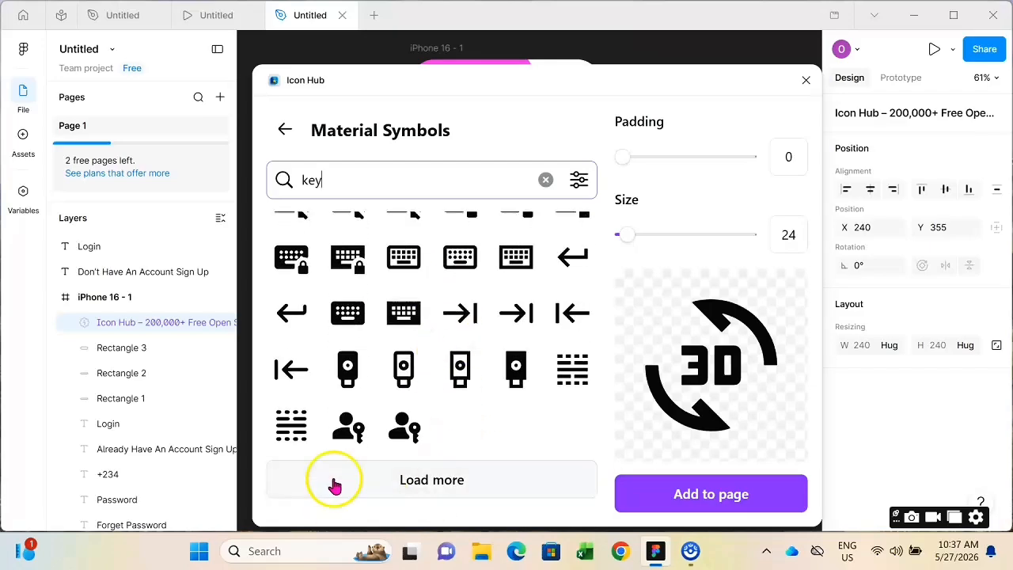
{"action": "scroll", "coordinate": [368, 408], "scroll_direction": "up", "scroll_amount": 2}
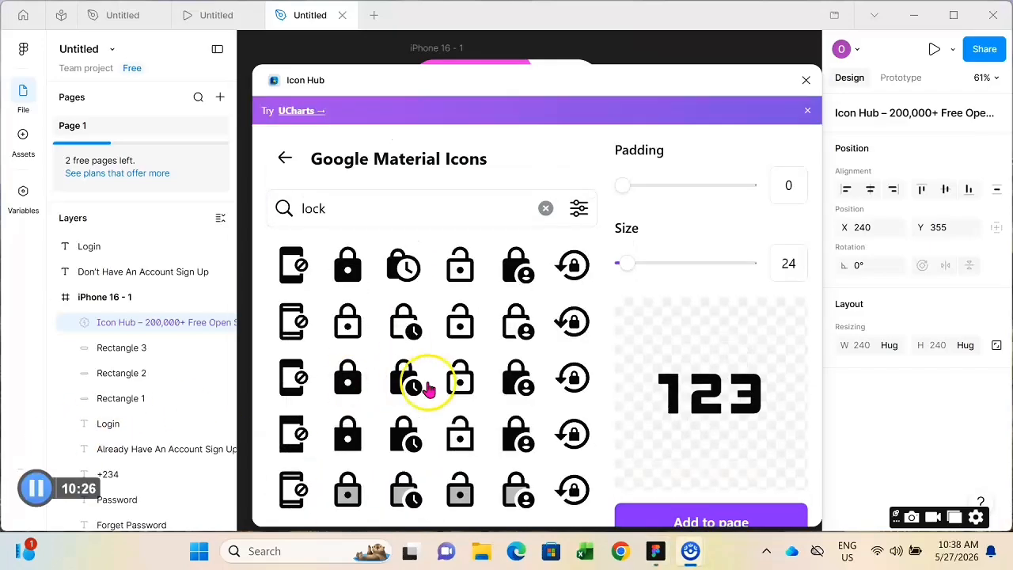
Add the rounded padlock-with-person icon from the "lock" results in Google Material Icons to the page.
{"action": "left_click", "coordinate": [404, 374]}
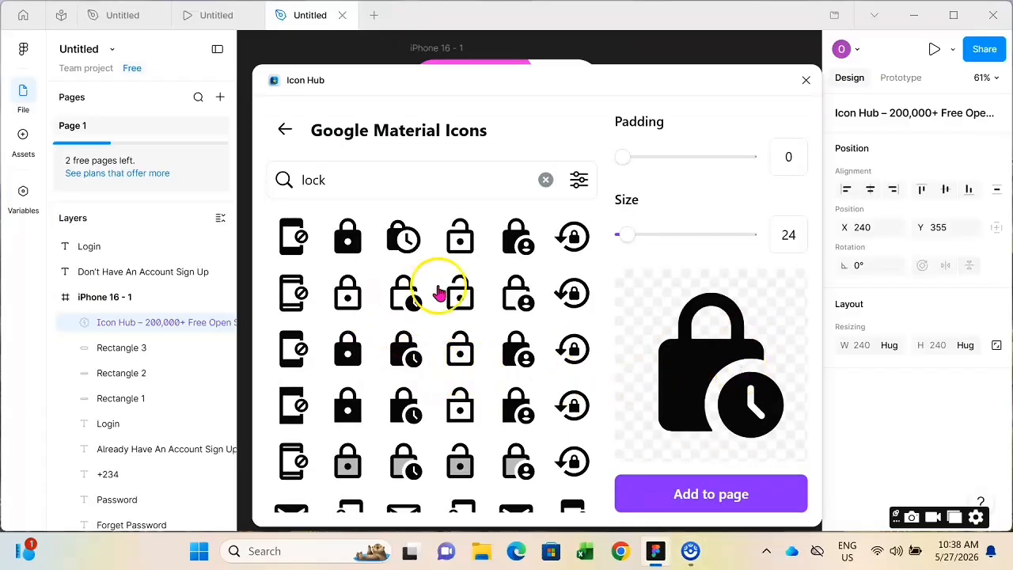
{"action": "left_click", "coordinate": [727, 495]}
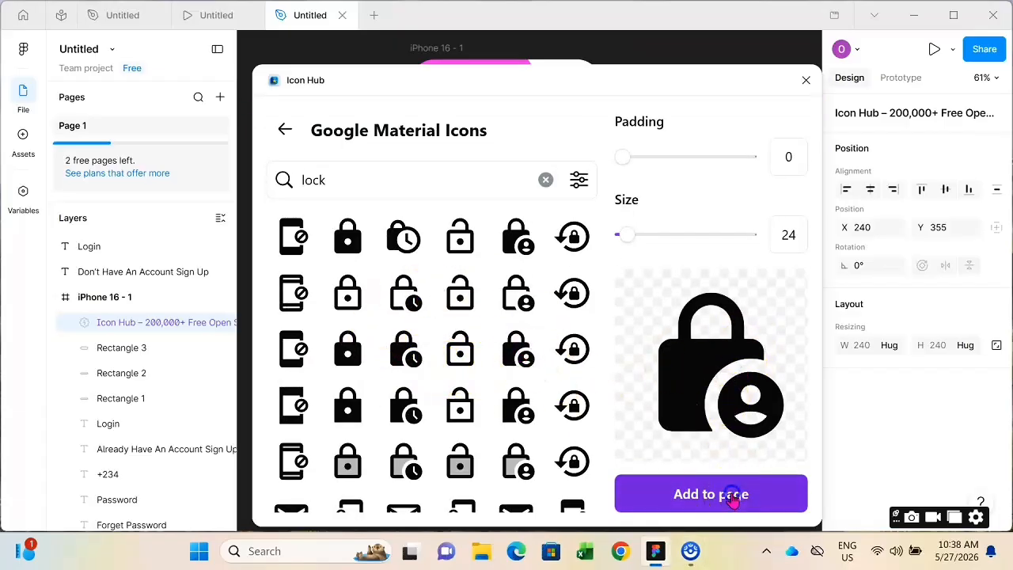
Find the "facebook" icons in Google Material Icons and add the first Facebook logo to the page.
{"action": "left_click", "coordinate": [287, 130]}
{"action": "scroll", "coordinate": [468, 306], "scroll_direction": "down", "scroll_amount": 2}
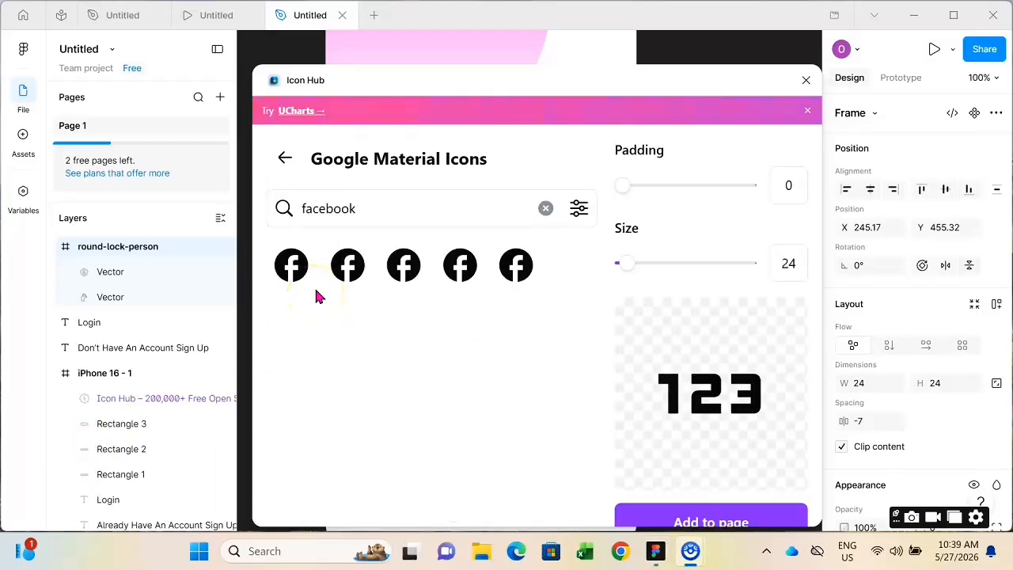
{"action": "left_click", "coordinate": [291, 266]}
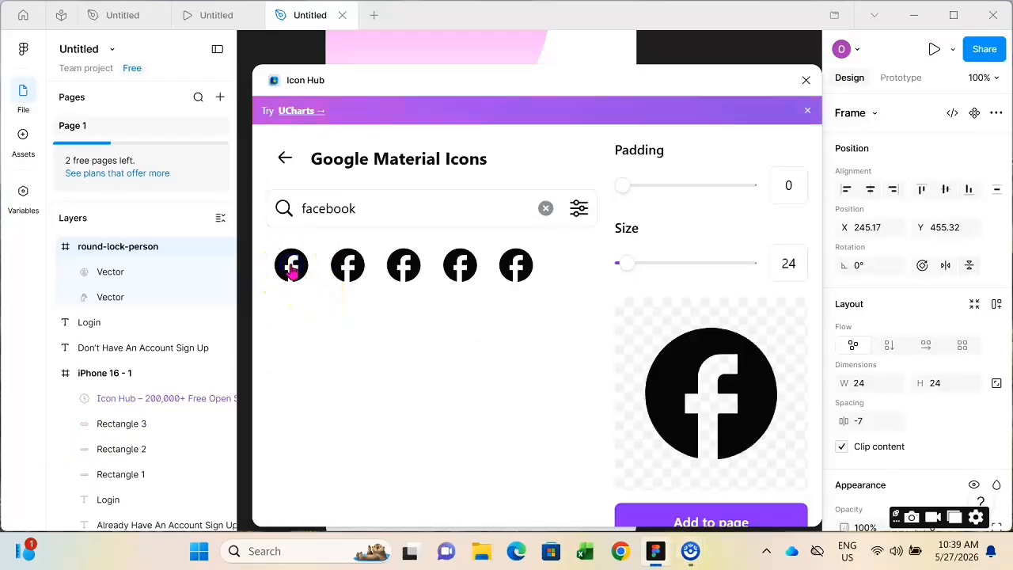
{"action": "scroll", "coordinate": [747, 362], "scroll_direction": "down", "scroll_amount": 1}
{"action": "left_click", "coordinate": [722, 494]}
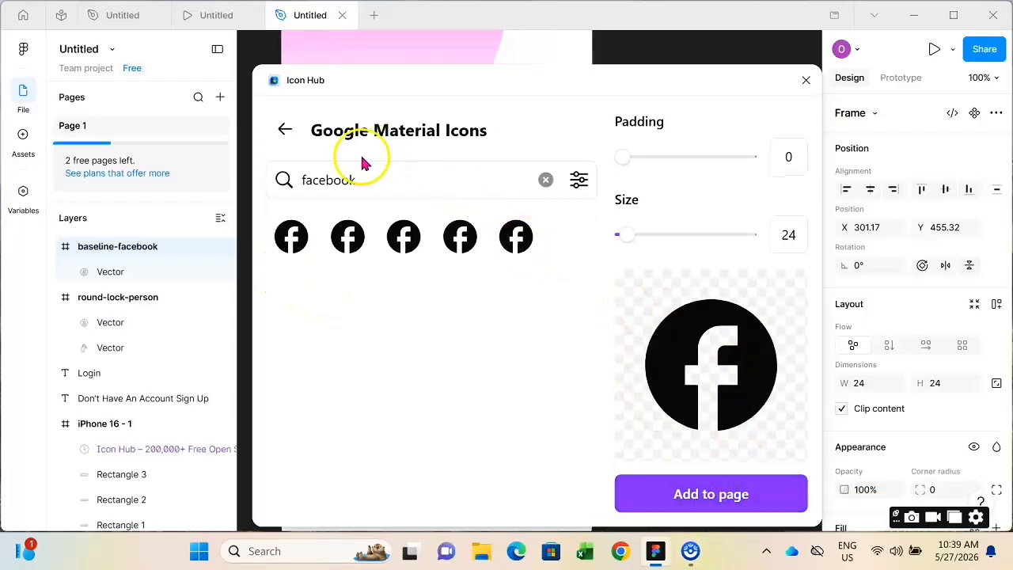
Find the "search" icons in Material Symbols and add the rounded magnifier-with-lines icon to the page.
{"action": "left_click", "coordinate": [285, 130]}
{"action": "left_click", "coordinate": [340, 233]}
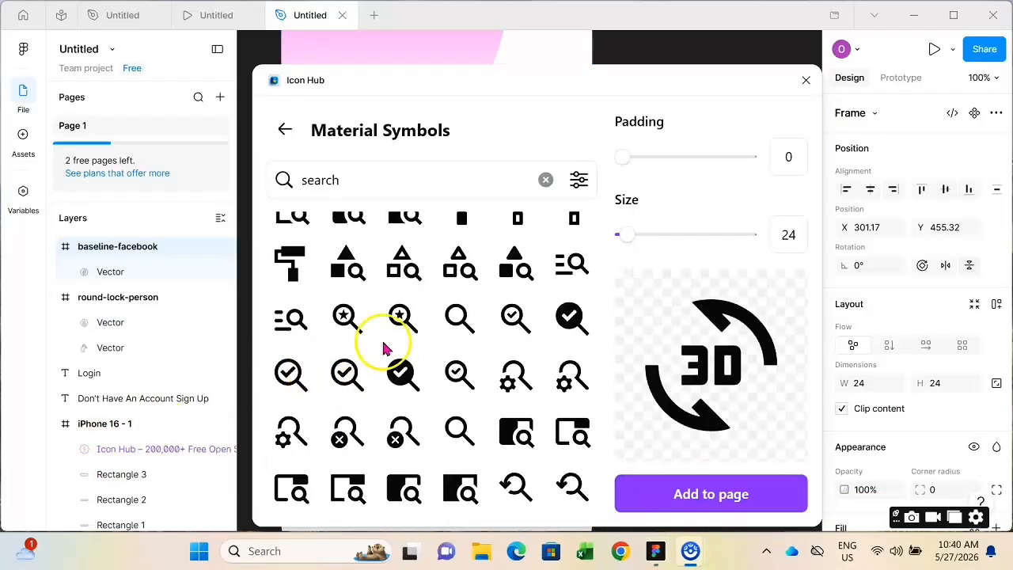
{"action": "left_click", "coordinate": [293, 320]}
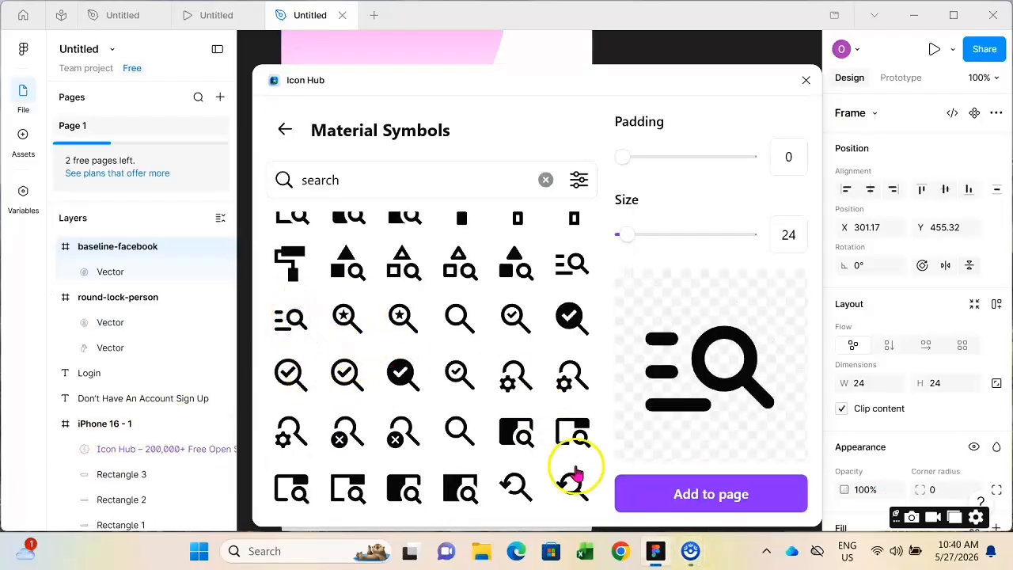
{"action": "left_click", "coordinate": [736, 493]}
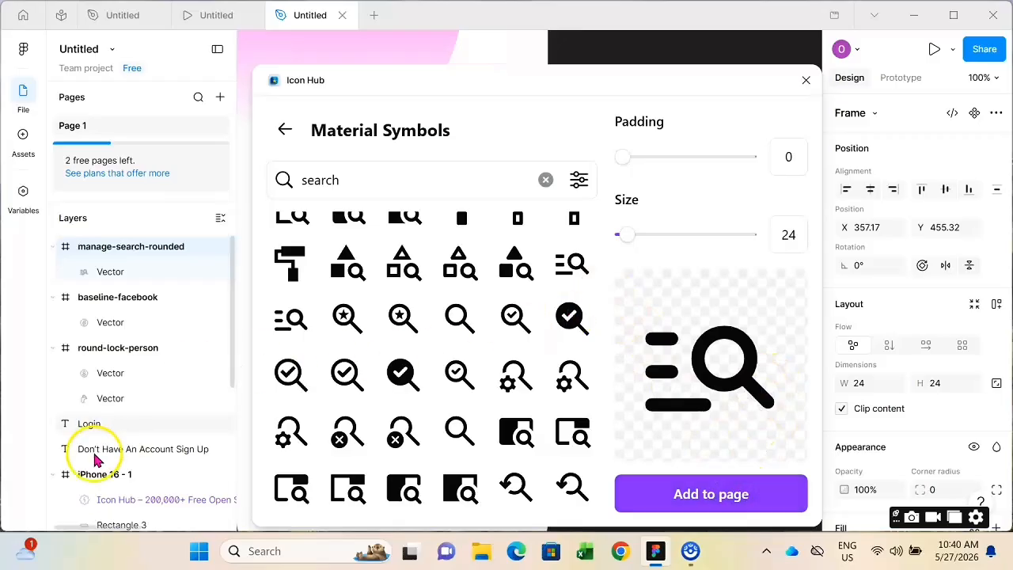
Add the left-pointing chevron from MingCute Icon to the page, and remove the Icon Hub preview card from the canvas.
{"action": "left_click", "coordinate": [740, 497]}
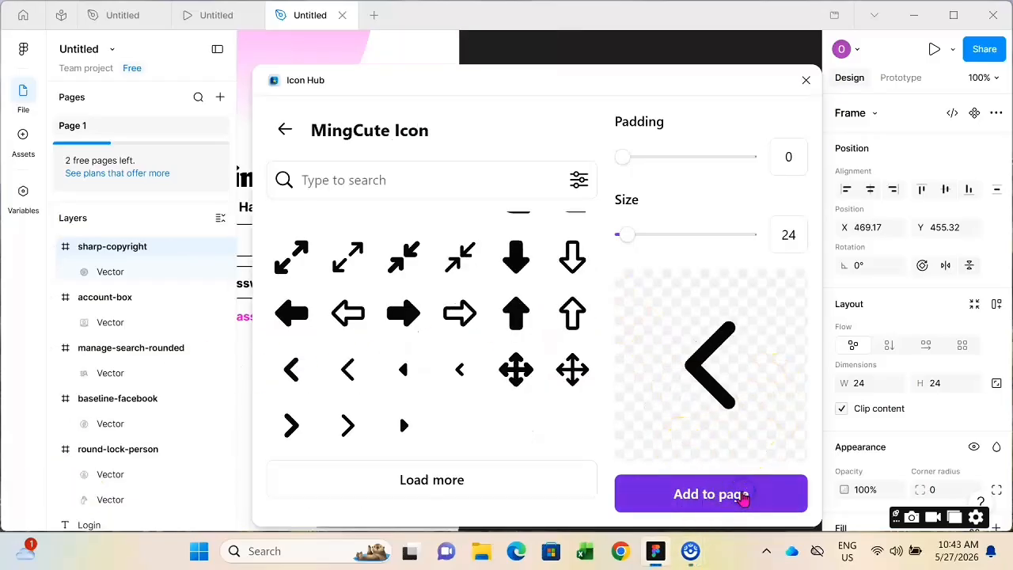
{"action": "left_click", "coordinate": [806, 82]}
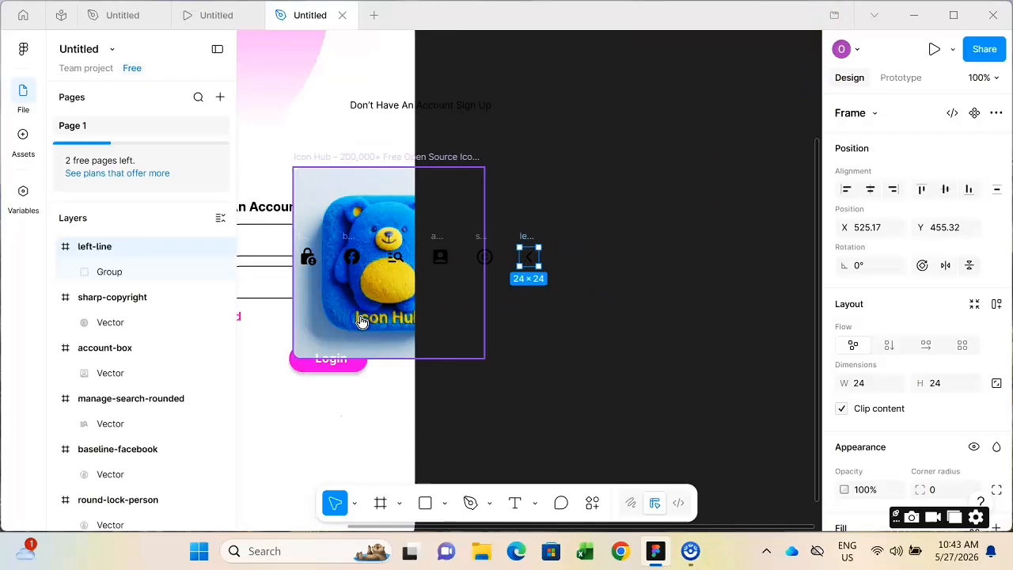
{"action": "left_click", "coordinate": [436, 164]}
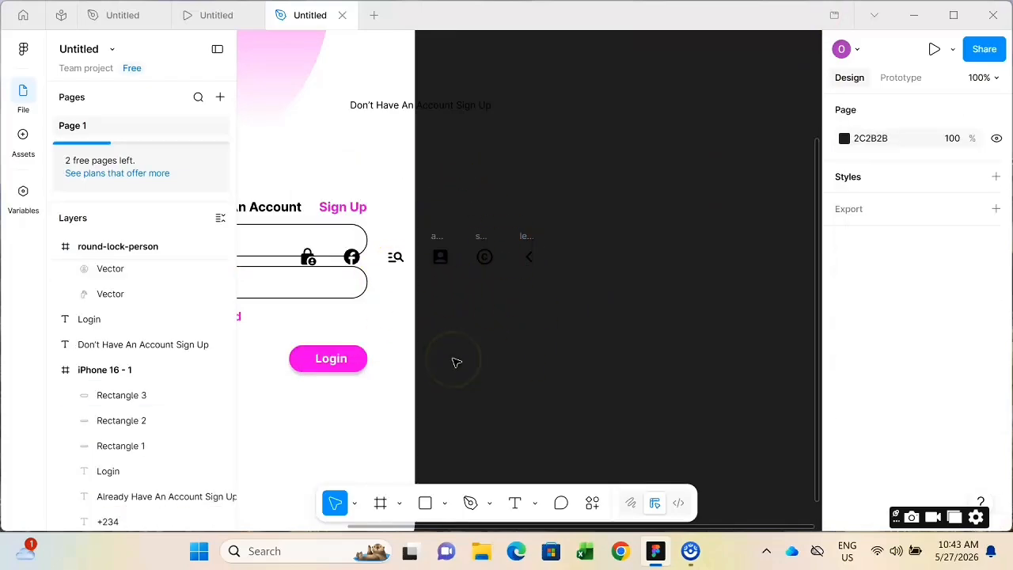
{"action": "key", "text": "shift+2"}
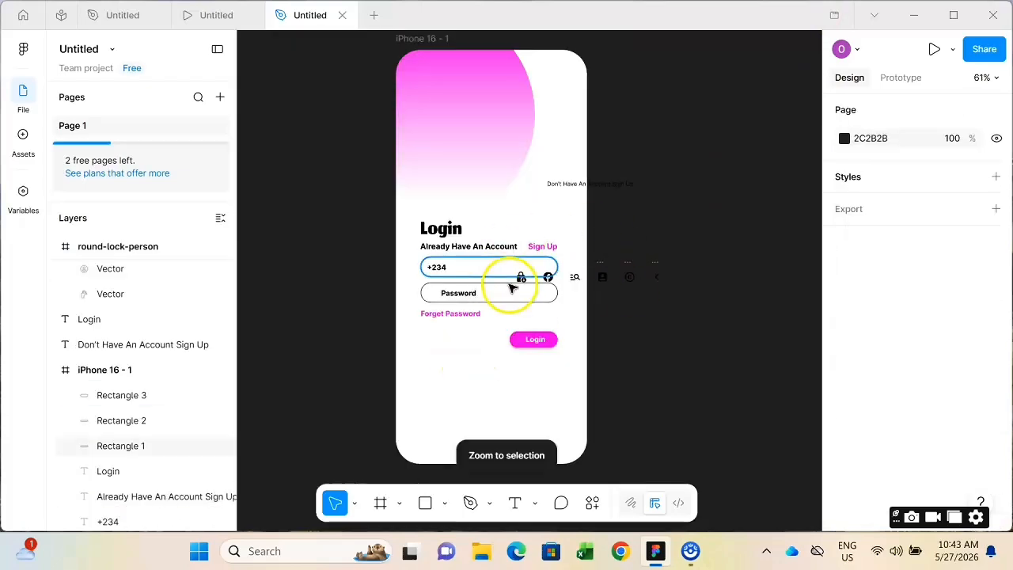
Try to move the padlock icon's person badge into the Password field, and undo the move.
{"action": "left_click", "coordinate": [521, 278]}
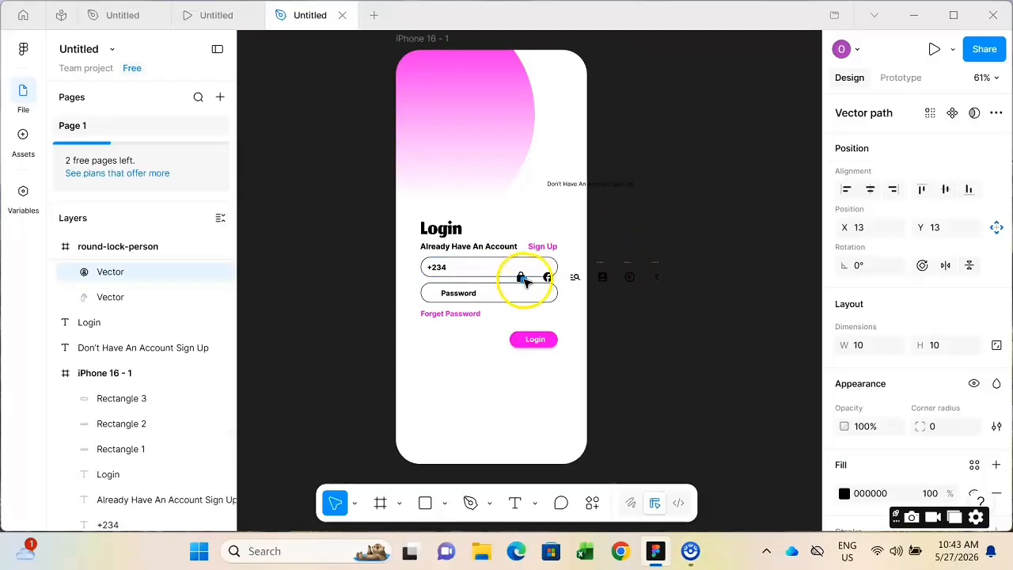
{"action": "left_click_drag", "start_coordinate": [513, 294], "coordinate": [507, 294]}
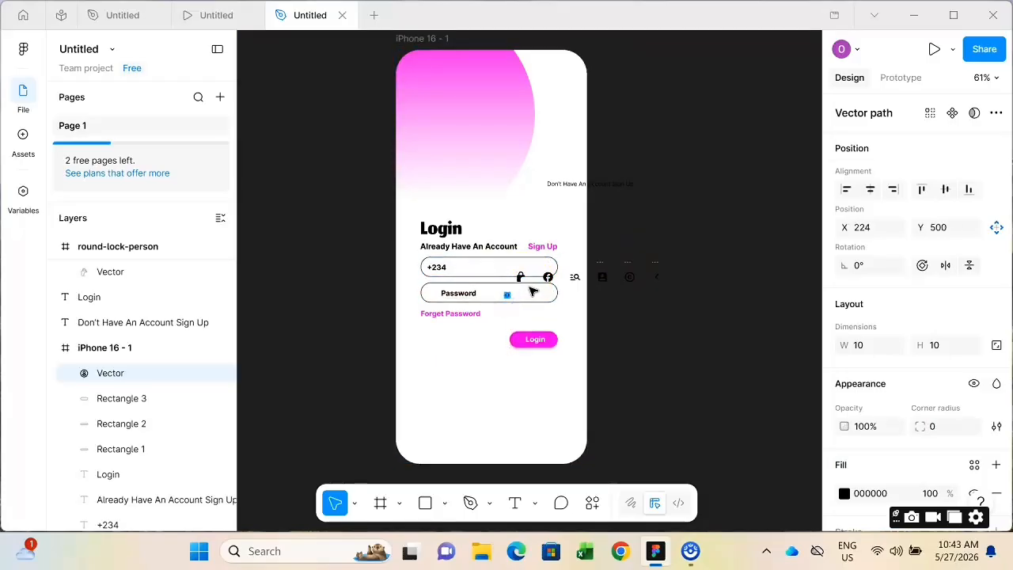
{"action": "key", "text": "ctrl+z"}
{"action": "left_click", "coordinate": [693, 312]}
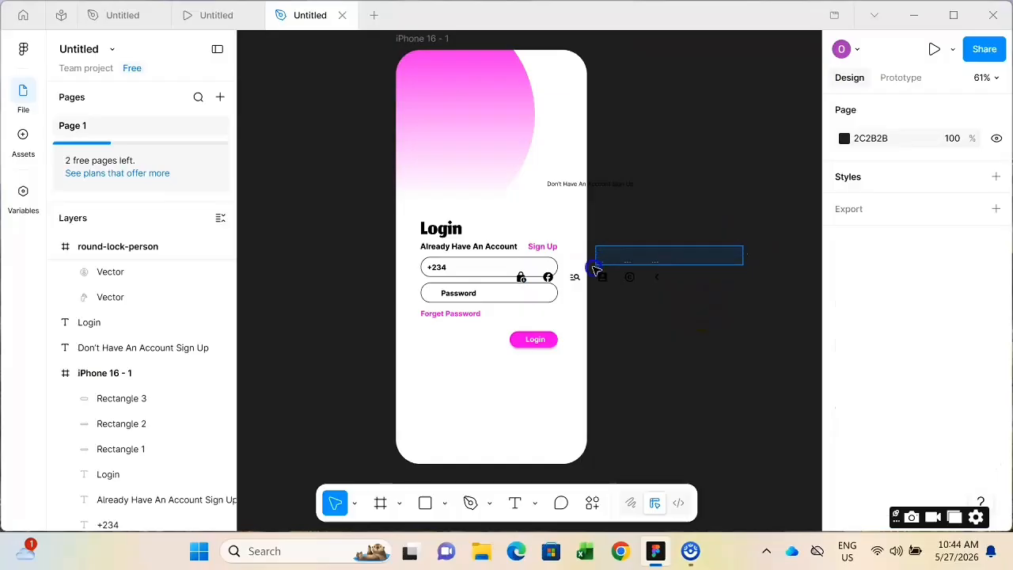
{"action": "left_click_drag", "start_coordinate": [557, 273], "coordinate": [590, 268]}
{"action": "left_click", "coordinate": [690, 290]}
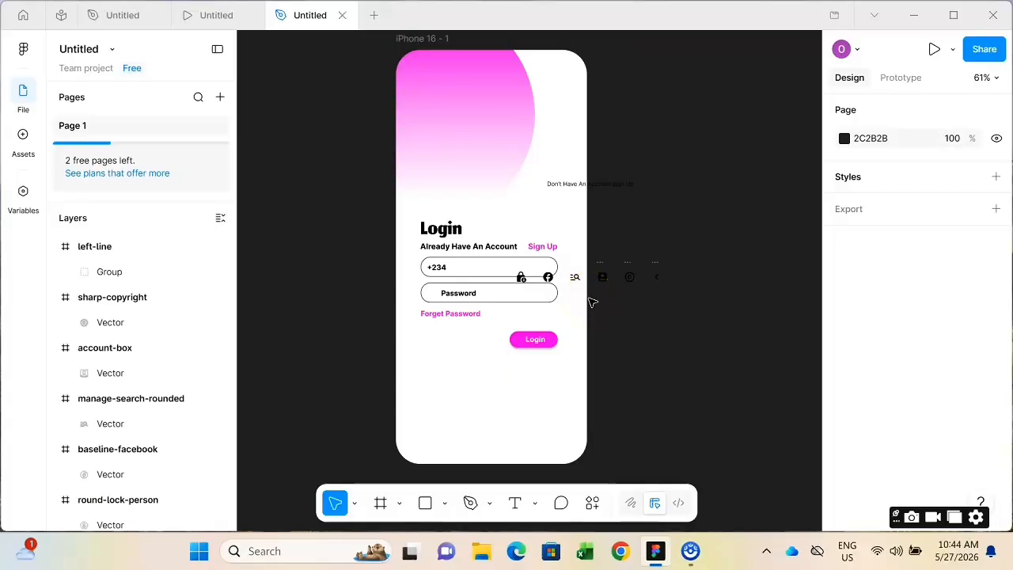
{"action": "key", "text": "ctrl+plus"}
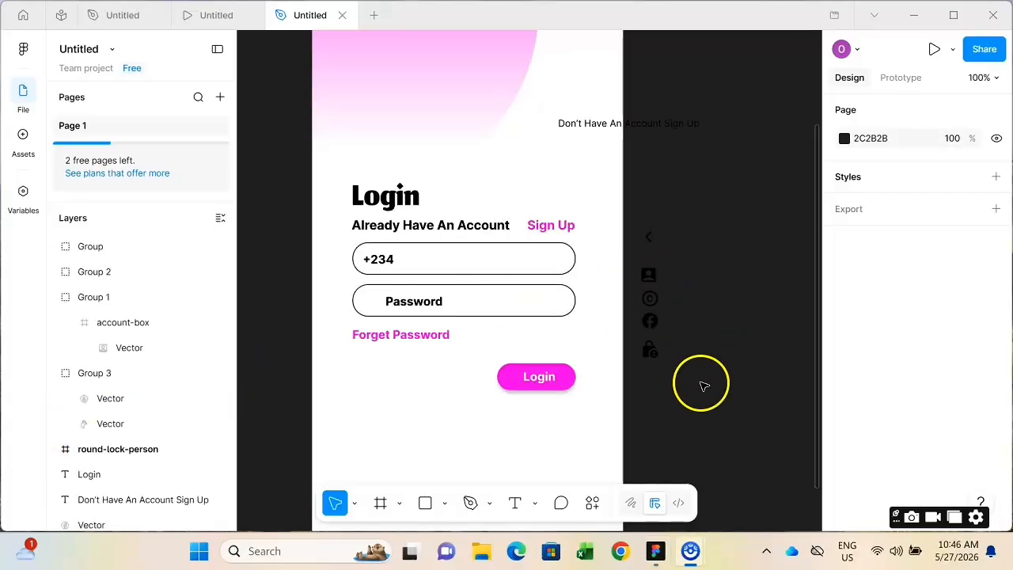
{"action": "left_click_drag", "start_coordinate": [703, 386], "coordinate": [637, 216]}
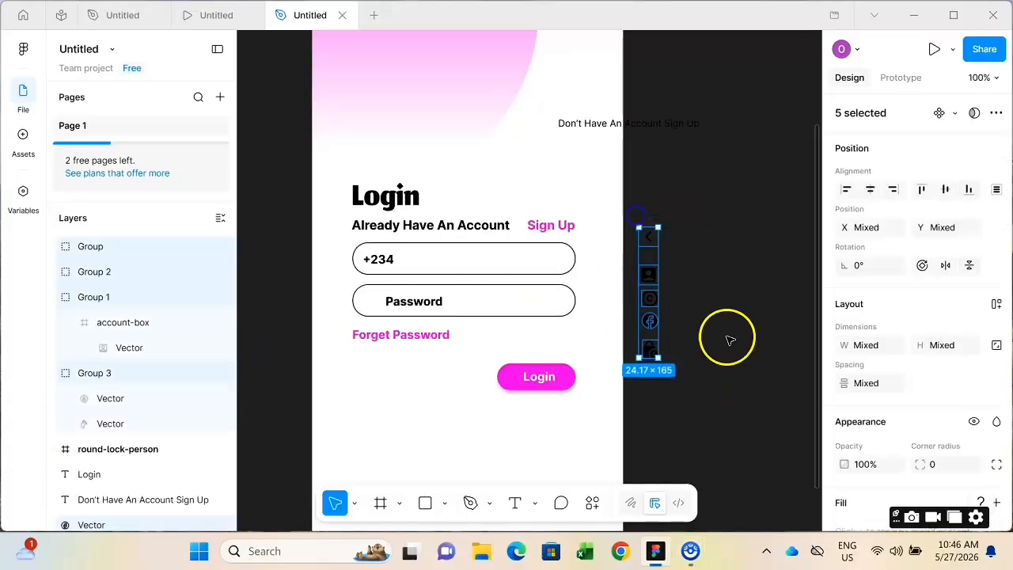
{"action": "left_click", "coordinate": [730, 341]}
Move the grouped padlock icon into the Password field in front of its label, at about X 64, Y 487.
{"action": "left_click", "coordinate": [653, 354]}
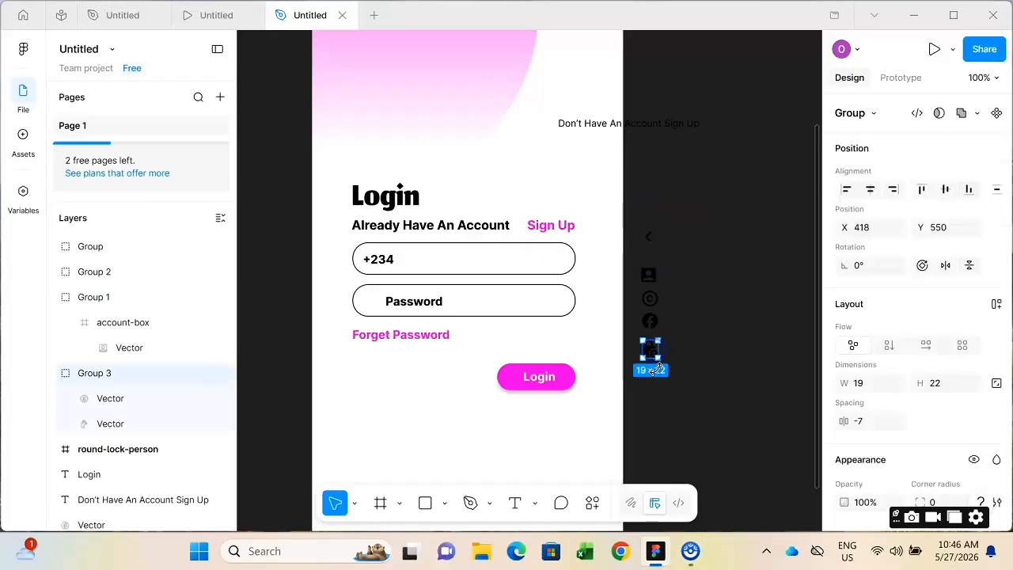
{"action": "left_click_drag", "start_coordinate": [654, 353], "coordinate": [374, 305]}
{"action": "left_click", "coordinate": [309, 313]}
{"action": "left_click", "coordinate": [370, 300]}
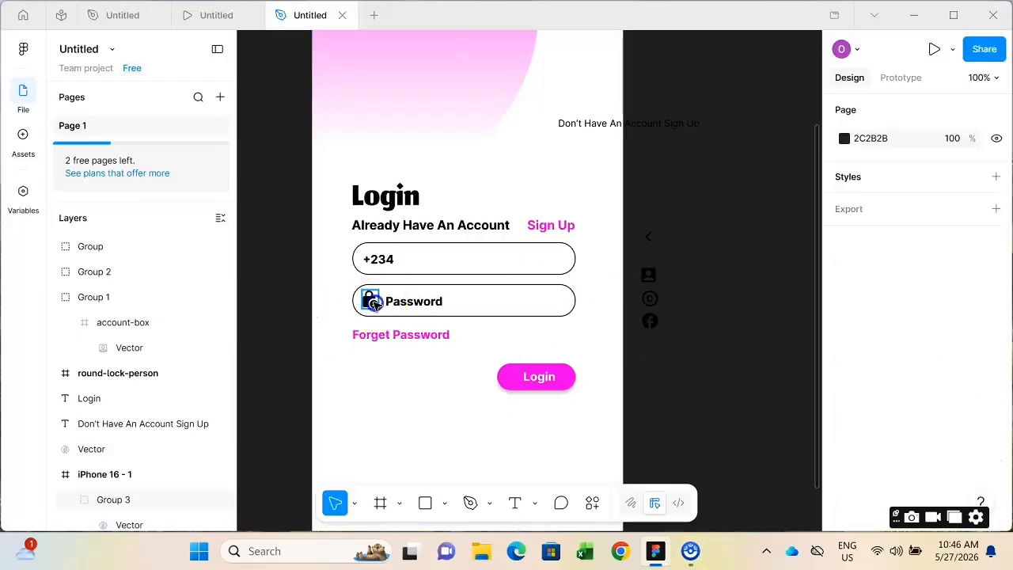
Shift the Password label right, away from the padlock icon, to about X 123.
{"action": "key", "text": "ctrl+plus"}
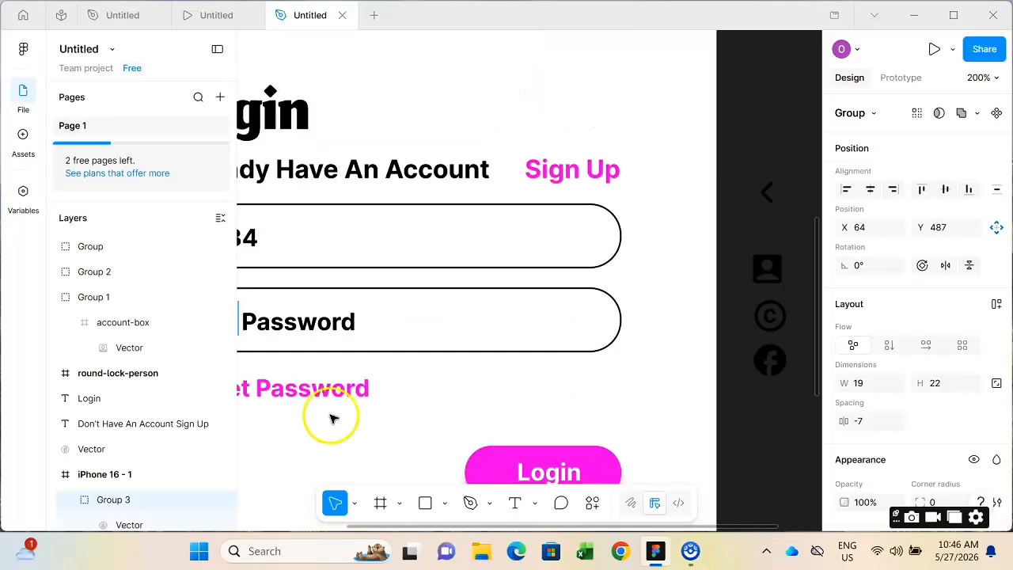
{"action": "left_click_drag", "start_coordinate": [362, 526], "coordinate": [277, 526]}
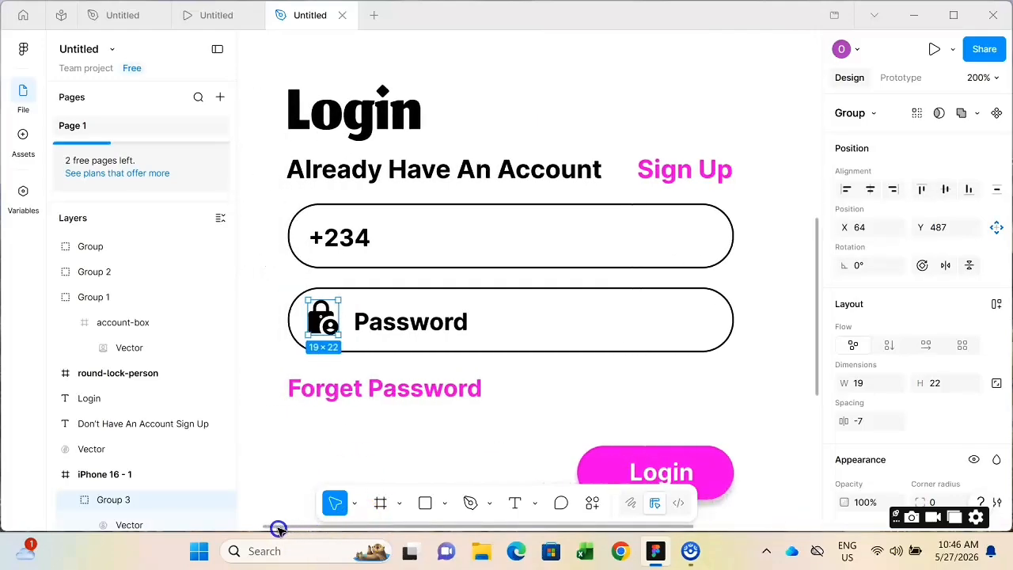
{"action": "left_click", "coordinate": [433, 325]}
{"action": "key", "text": "Right"}
{"action": "key", "text": "Right"}
{"action": "key", "text": "Right"}
{"action": "key", "text": "Right"}
{"action": "key", "text": "Right"}
{"action": "key", "text": "Right"}
{"action": "key", "text": "Right"}
{"action": "key", "text": "Right"}
{"action": "key", "text": "Right"}
{"action": "key", "text": "Right"}
{"action": "key", "text": "Right"}
{"action": "key", "text": "Right"}
{"action": "key", "text": "Right"}
{"action": "key", "text": "Right"}
{"action": "key", "text": "Right"}
{"action": "key", "text": "Right"}
{"action": "key", "text": "Right"}
{"action": "key", "text": "Right"}
{"action": "key", "text": "Right"}
{"action": "key", "text": "Right"}
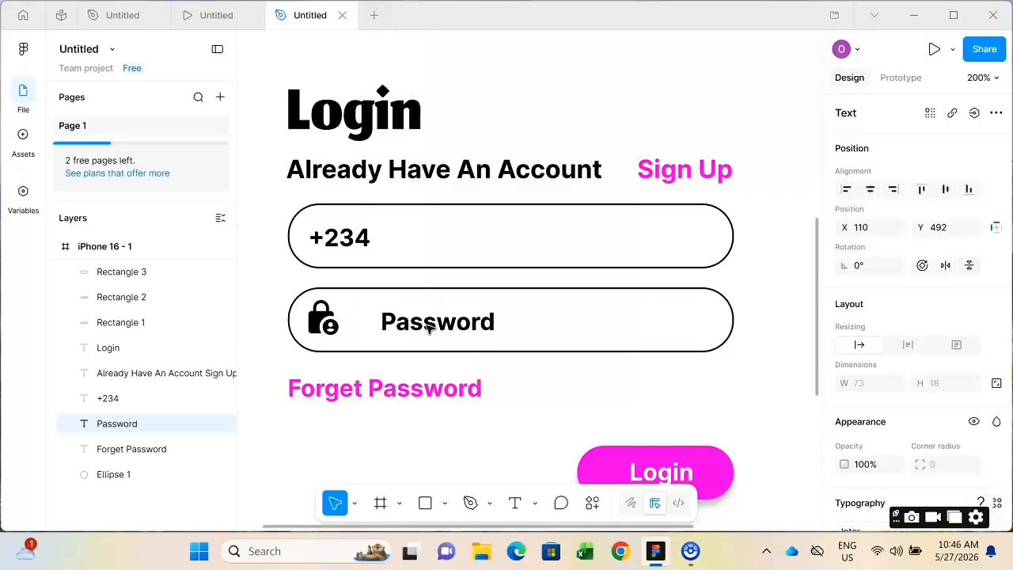
Nudge the padlock icon slightly right within the Password field.
{"action": "left_click", "coordinate": [329, 326]}
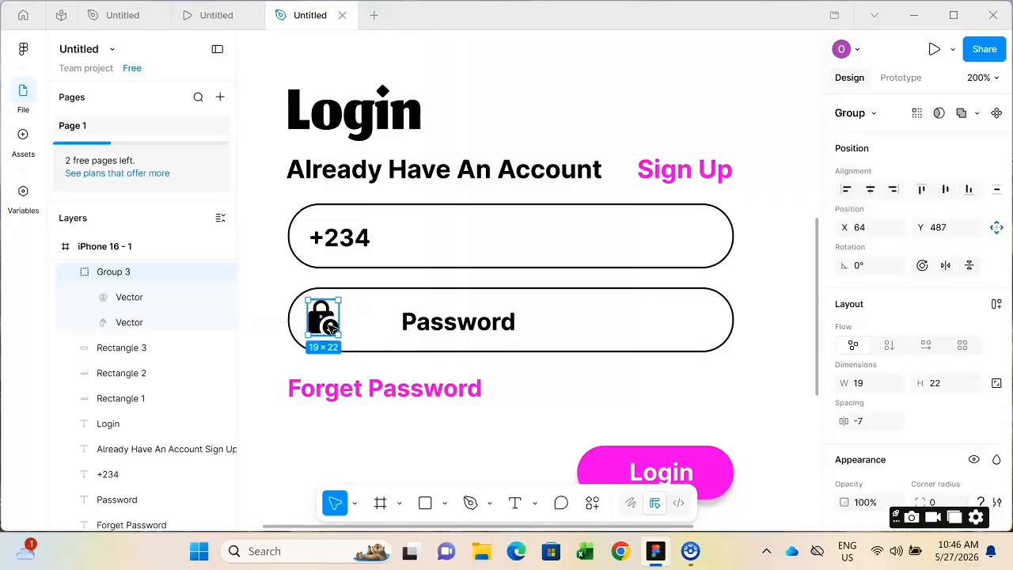
{"action": "key", "text": "Right"}
{"action": "key", "text": "Right"}
Move the Password label back left, close beside the padlock icon, to about X 92, Y 491.
{"action": "left_click", "coordinate": [434, 331]}
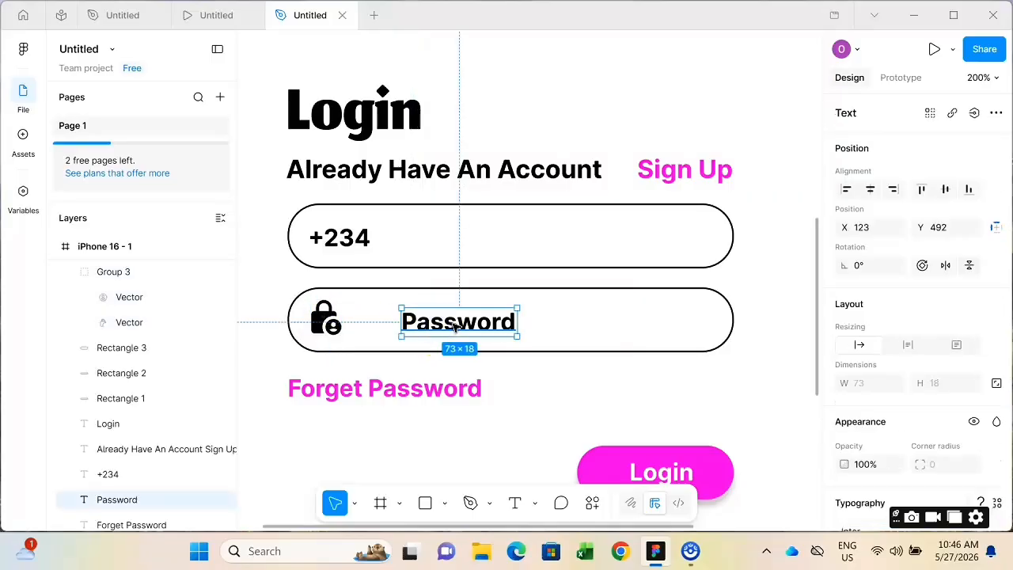
{"action": "key", "text": "Left"}
{"action": "key", "text": "Left"}
{"action": "key", "text": "Left"}
{"action": "key", "text": "Left"}
{"action": "key", "text": "Left"}
{"action": "key", "text": "Left"}
{"action": "key", "text": "Left"}
{"action": "key", "text": "Left"}
{"action": "key", "text": "Left"}
{"action": "key", "text": "Left"}
{"action": "key", "text": "Left"}
{"action": "key", "text": "Left"}
{"action": "key", "text": "Left"}
{"action": "key", "text": "Left"}
{"action": "key", "text": "Left"}
{"action": "key", "text": "Left"}
{"action": "key", "text": "Left"}
{"action": "key", "text": "Left"}
{"action": "key", "text": "Left"}
{"action": "key", "text": "Left"}
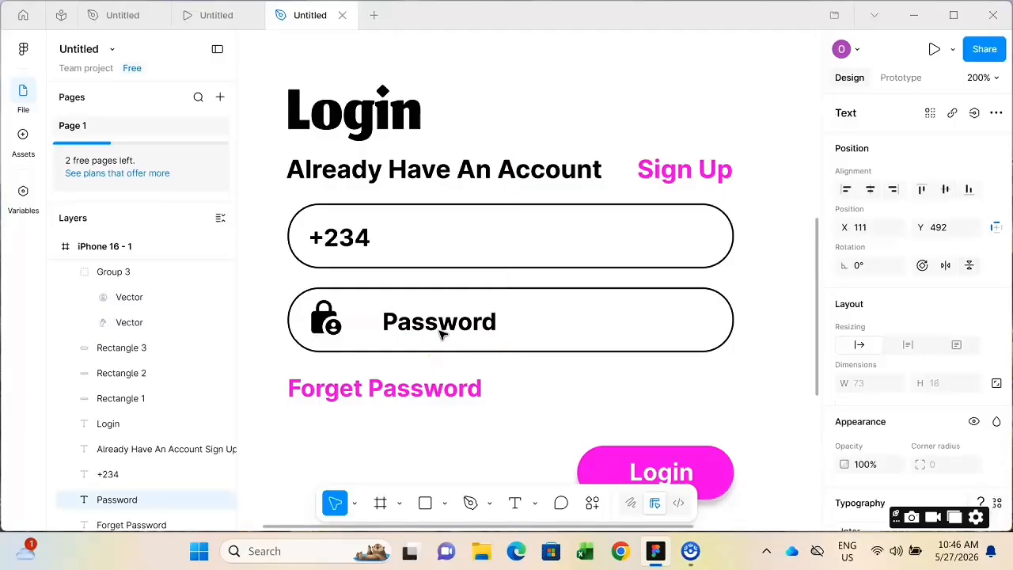
{"action": "left_click_drag", "start_coordinate": [441, 334], "coordinate": [438, 334]}
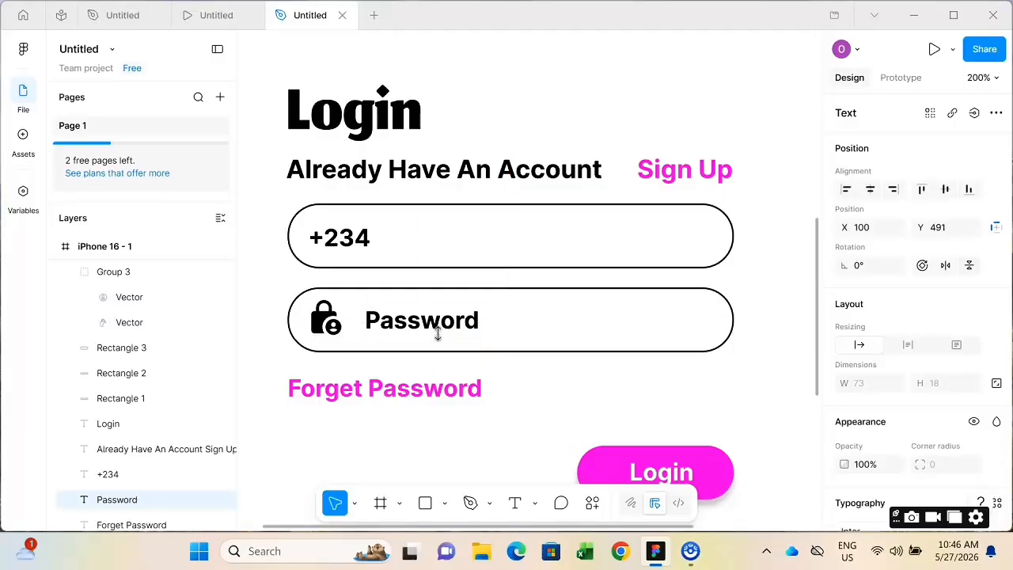
{"action": "key", "text": "Left"}
{"action": "key", "text": "Left"}
{"action": "key", "text": "Left"}
{"action": "key", "text": "Left"}
{"action": "key", "text": "Left"}
{"action": "key", "text": "Left"}
{"action": "key", "text": "Left"}
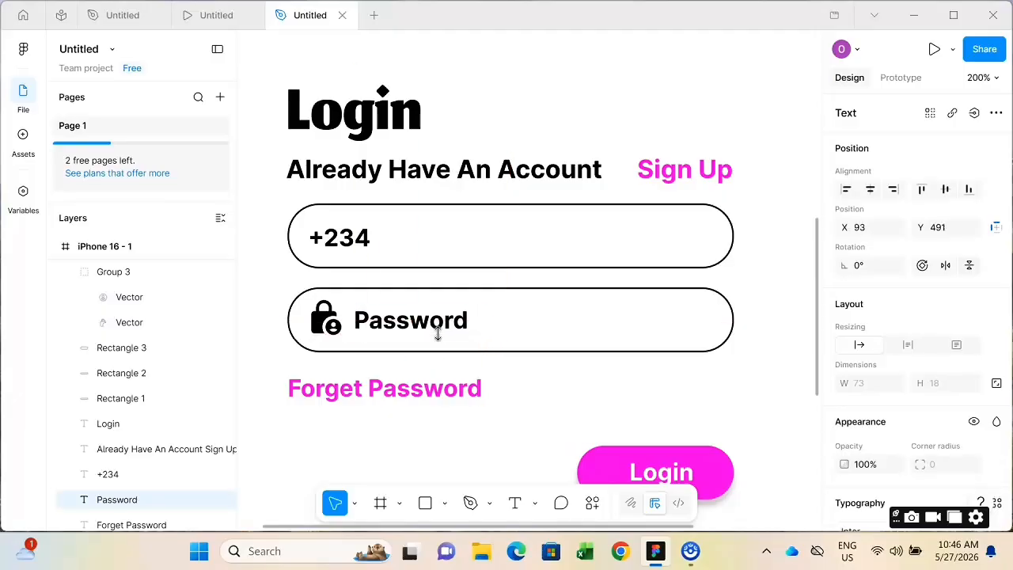
{"action": "key", "text": "Left"}
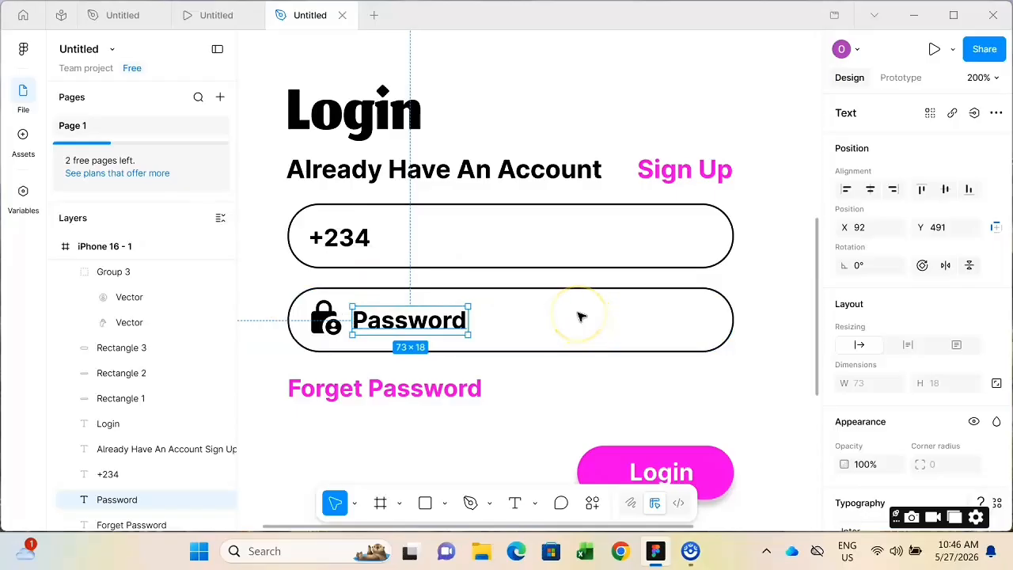
{"action": "key", "text": "shift+0"}
{"action": "left_click", "coordinate": [691, 344]}
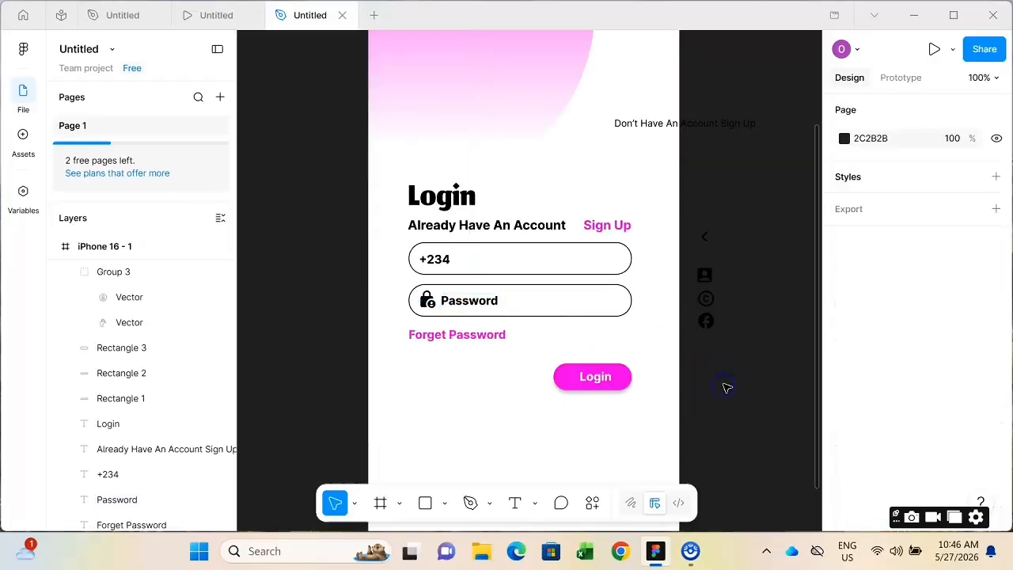
Place the Facebook logo below the Login button near the screen's lower end, sized 48 × 48 at about X 126, Y 730.
{"action": "scroll", "coordinate": [785, 428], "scroll_direction": "down", "scroll_amount": 2}
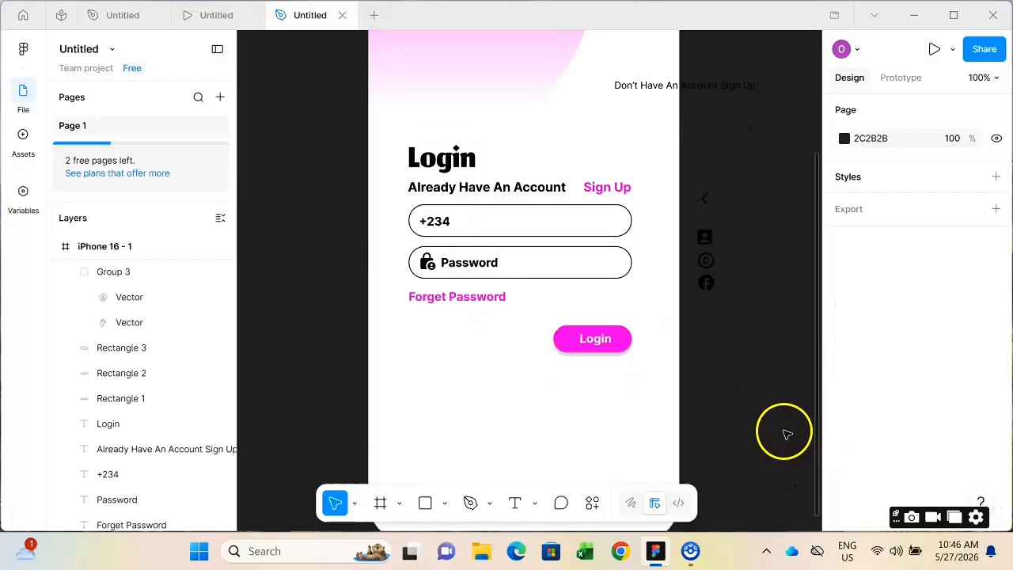
{"action": "scroll", "coordinate": [781, 419], "scroll_direction": "down", "scroll_amount": 2}
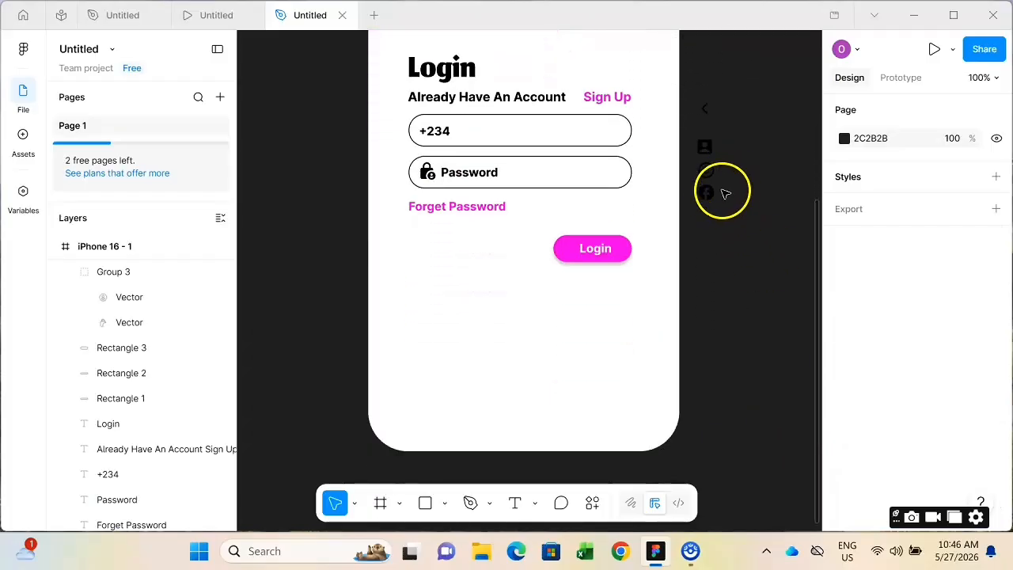
{"action": "left_click", "coordinate": [707, 193]}
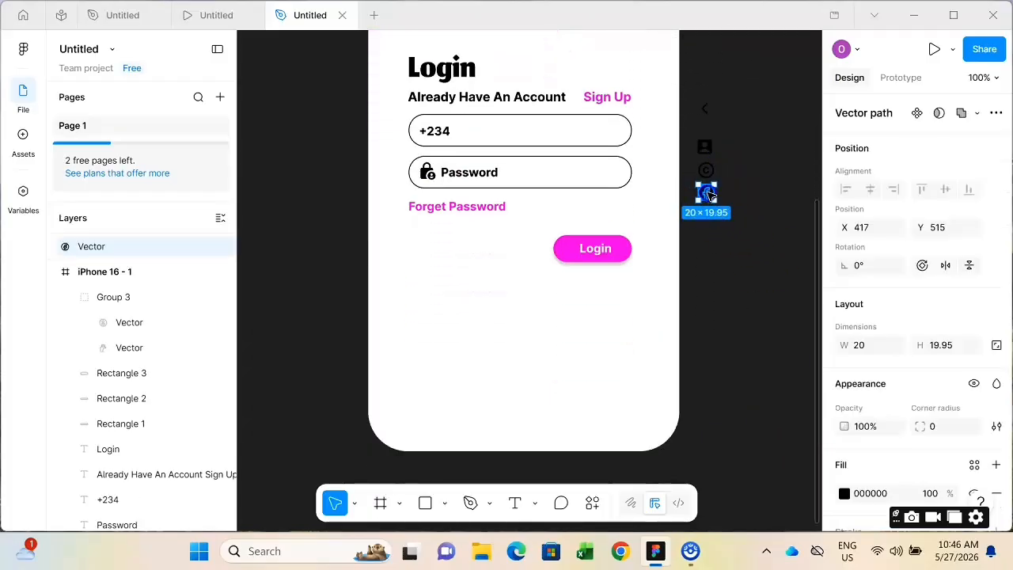
{"action": "left_click_drag", "start_coordinate": [707, 194], "coordinate": [509, 389]}
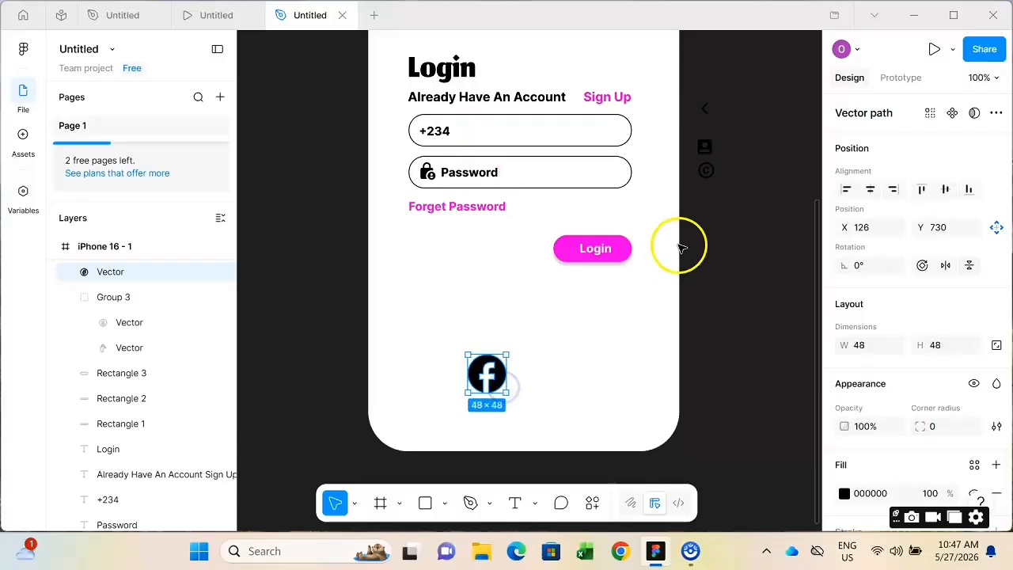
Place the copyright icon to the right of the Facebook logo and enlarge it to about 44 × 44.
{"action": "left_click", "coordinate": [709, 175]}
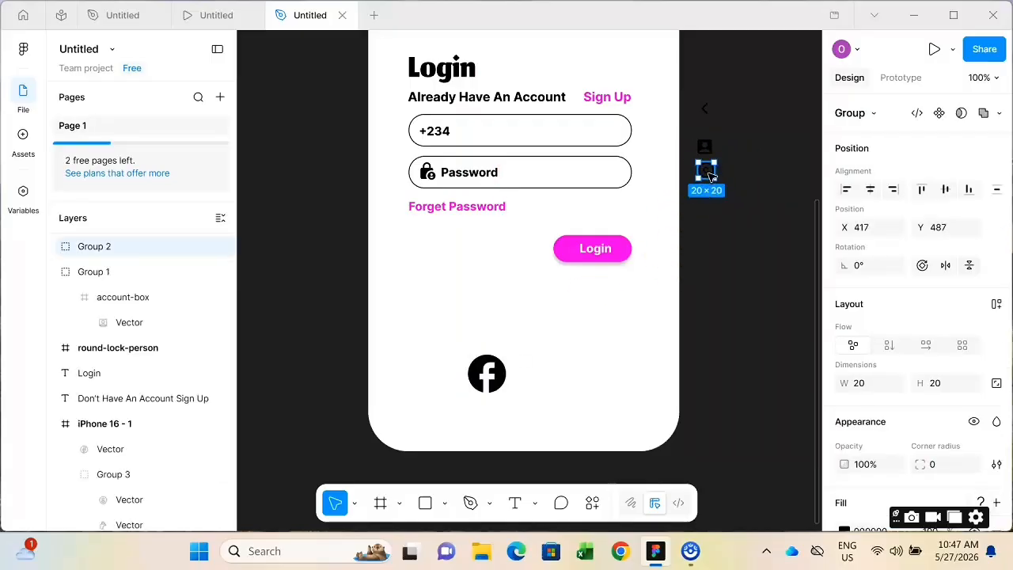
{"action": "left_click_drag", "start_coordinate": [710, 176], "coordinate": [533, 374]}
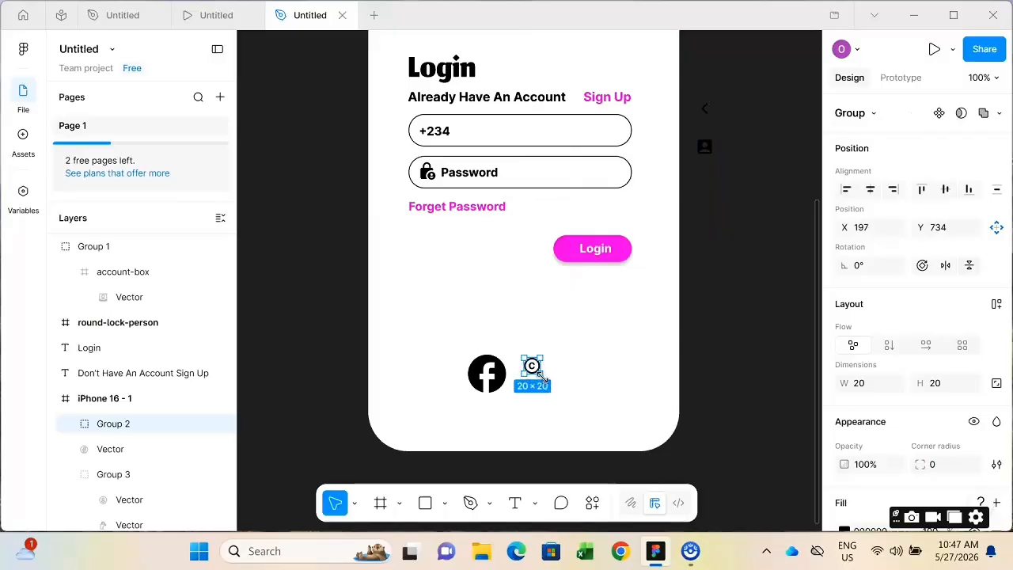
{"action": "left_click_drag", "start_coordinate": [542, 378], "coordinate": [559, 392]}
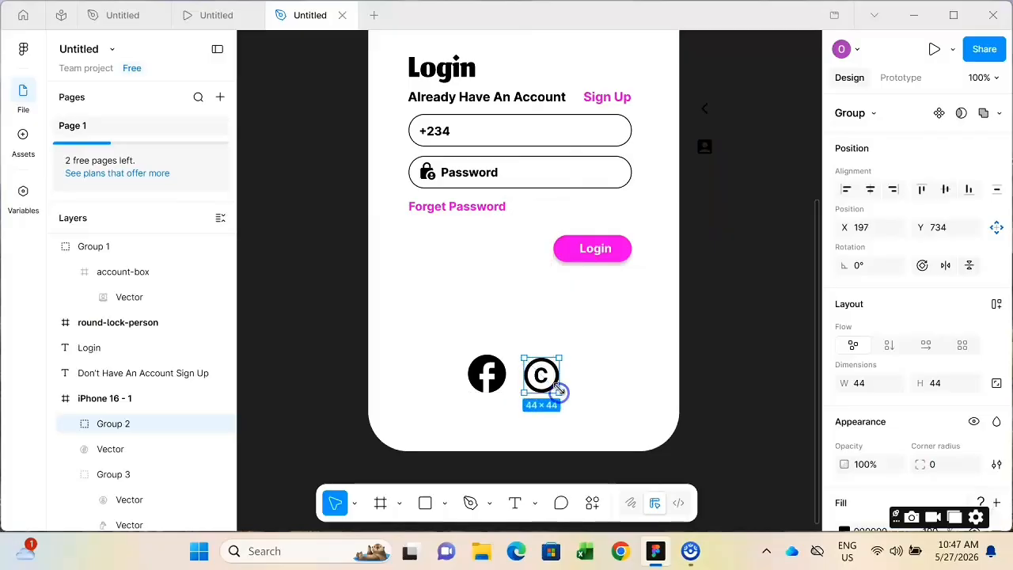
Place the account-box icon to the right of the copyright icon, at about X 254, Y 742.
{"action": "left_click", "coordinate": [705, 145]}
{"action": "left_click_drag", "start_coordinate": [709, 149], "coordinate": [580, 376]}
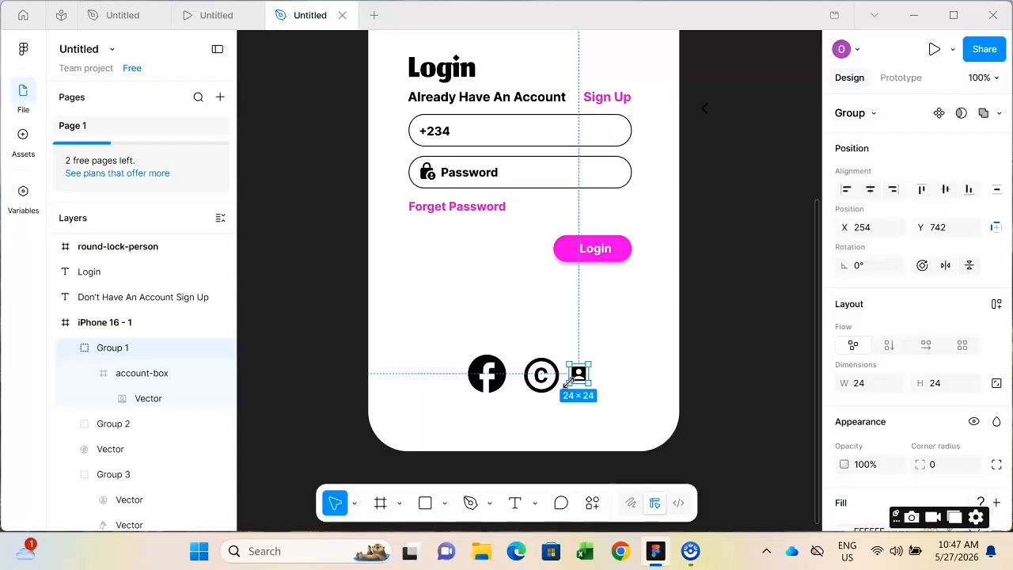
Enlarge the copyright icon to 48 × 48 so its upper edge lines up with the Facebook logo.
{"action": "key", "text": "ctrl+equal"}
{"action": "scroll", "coordinate": [660, 356], "scroll_direction": "down", "scroll_amount": 3}
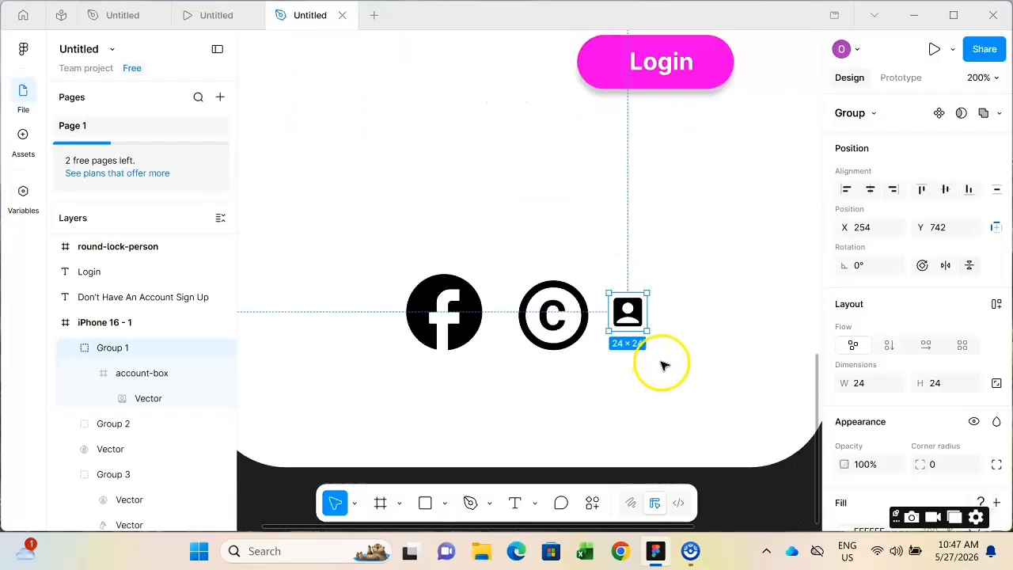
{"action": "left_click", "coordinate": [532, 285]}
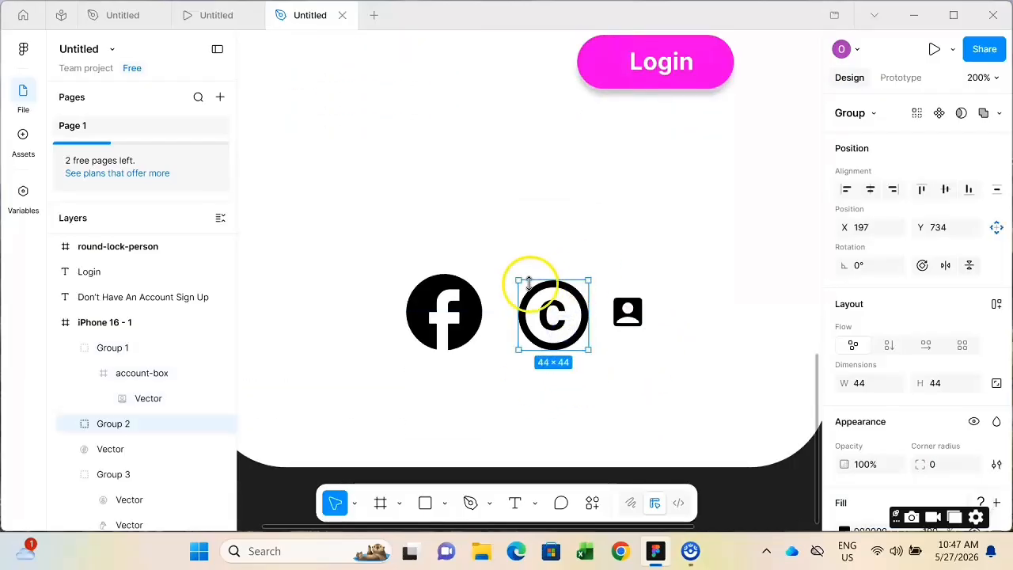
{"action": "left_click_drag", "start_coordinate": [520, 277], "coordinate": [517, 271]}
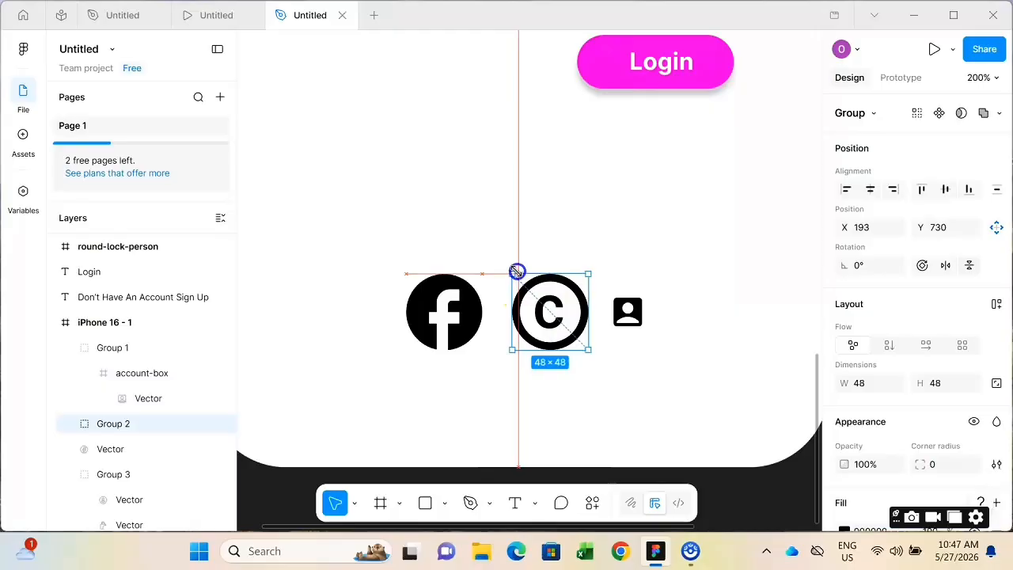
Enlarge the account-box icon to about 56 × 56 and centre it vertically with the other two icons, at X 256, Y 726.
{"action": "left_click", "coordinate": [627, 311]}
{"action": "left_click_drag", "start_coordinate": [650, 335], "coordinate": [661, 319]}
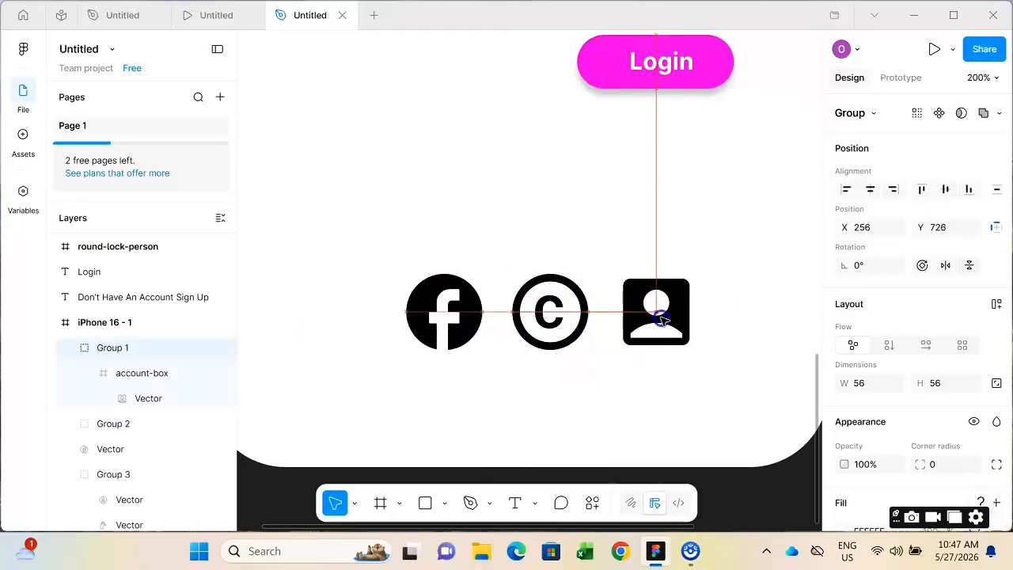
{"action": "scroll", "coordinate": [693, 351], "scroll_direction": "up", "scroll_amount": 5}
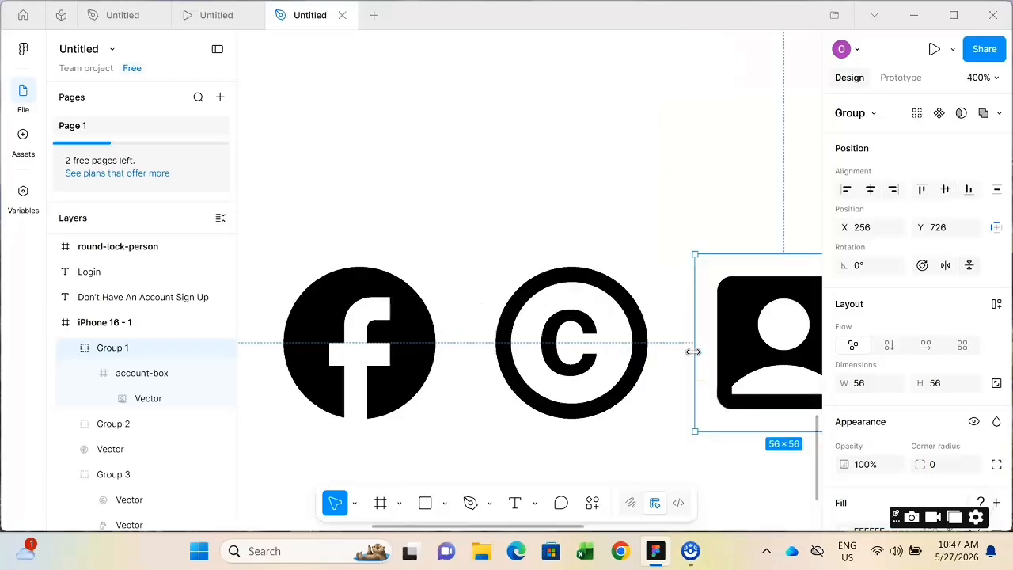
Move the three social icons together slightly left and down so the row sits centred near the bottom of the phone frame.
{"action": "scroll", "coordinate": [694, 351], "scroll_direction": "down", "scroll_amount": 10}
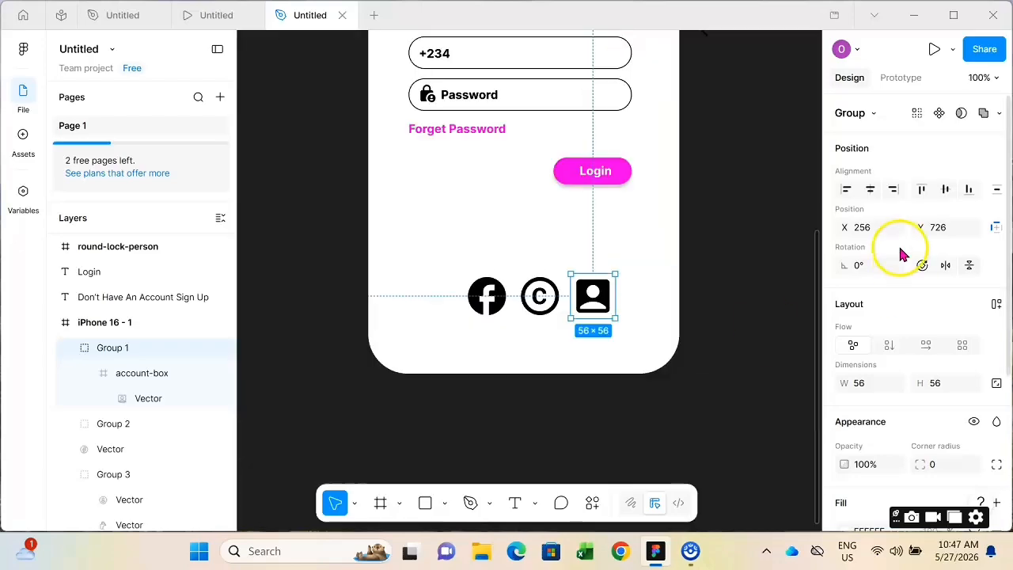
{"action": "left_click_drag", "start_coordinate": [737, 316], "coordinate": [445, 277]}
{"action": "left_click_drag", "start_coordinate": [532, 312], "coordinate": [517, 303]}
{"action": "left_click", "coordinate": [708, 331]}
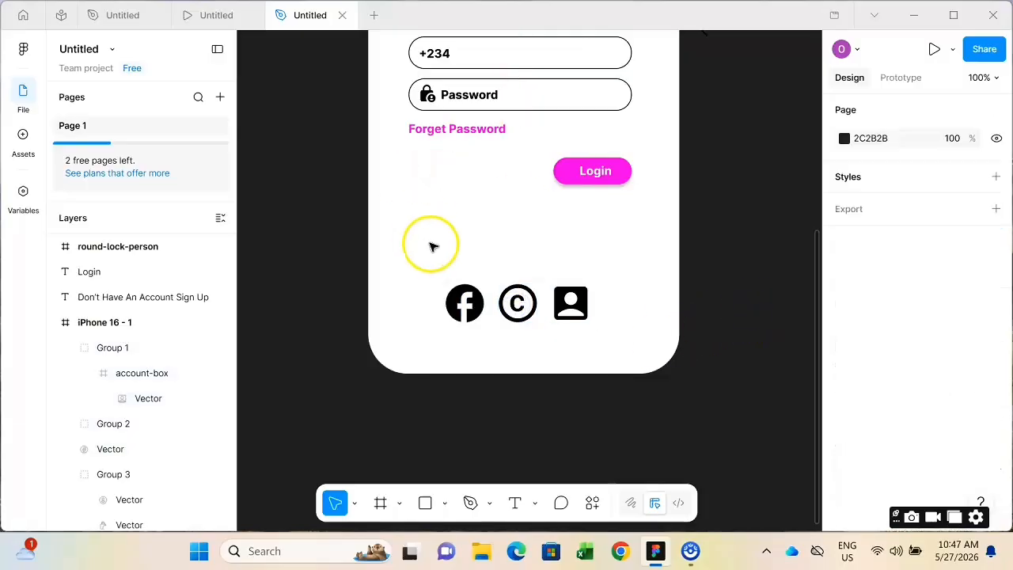
{"action": "key", "text": "shift+1"}
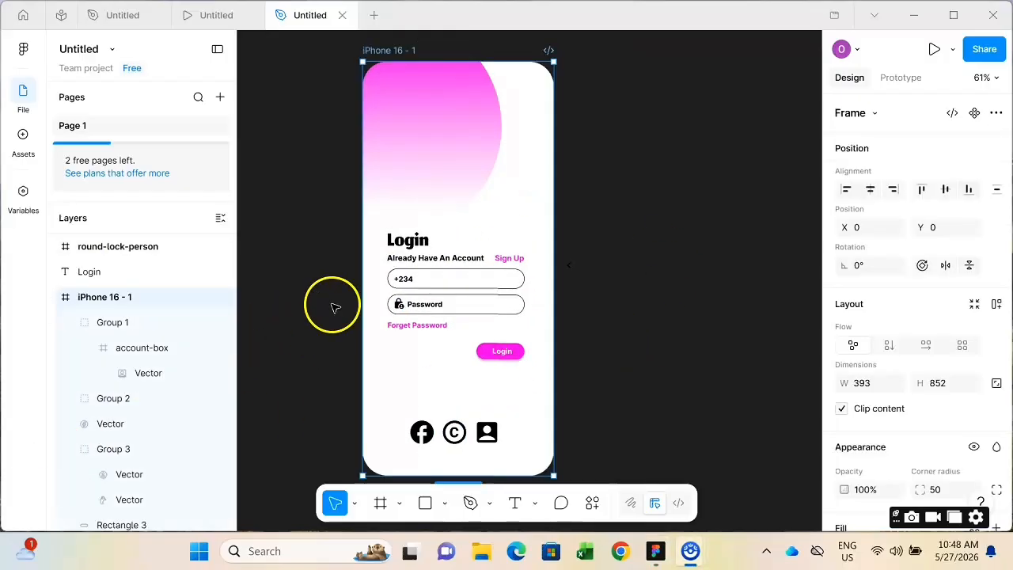
Duplicate the iPhone 16 - 1 frame to get a second screen beside it.
{"action": "left_click", "coordinate": [344, 192]}
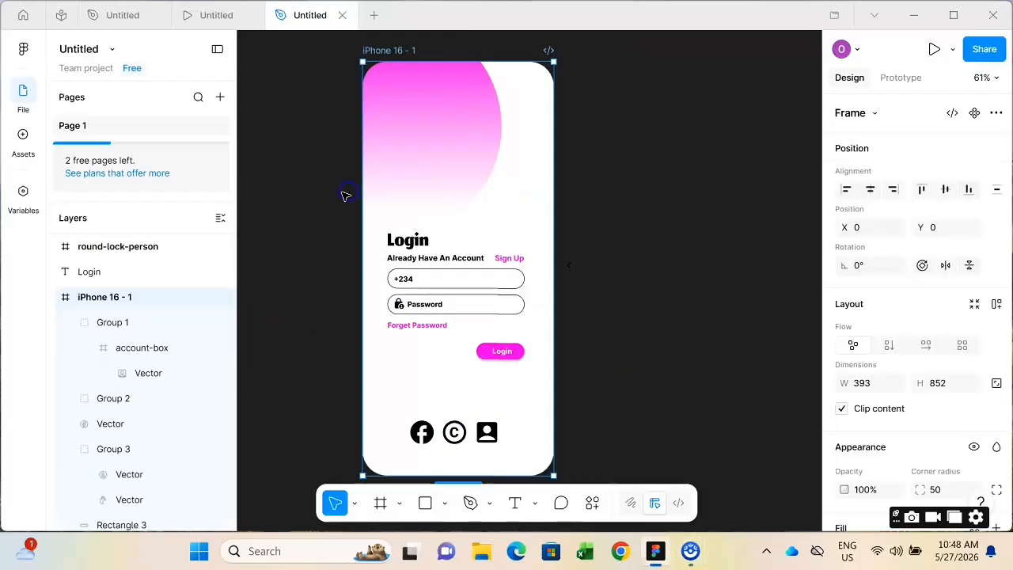
{"action": "left_click", "coordinate": [317, 217]}
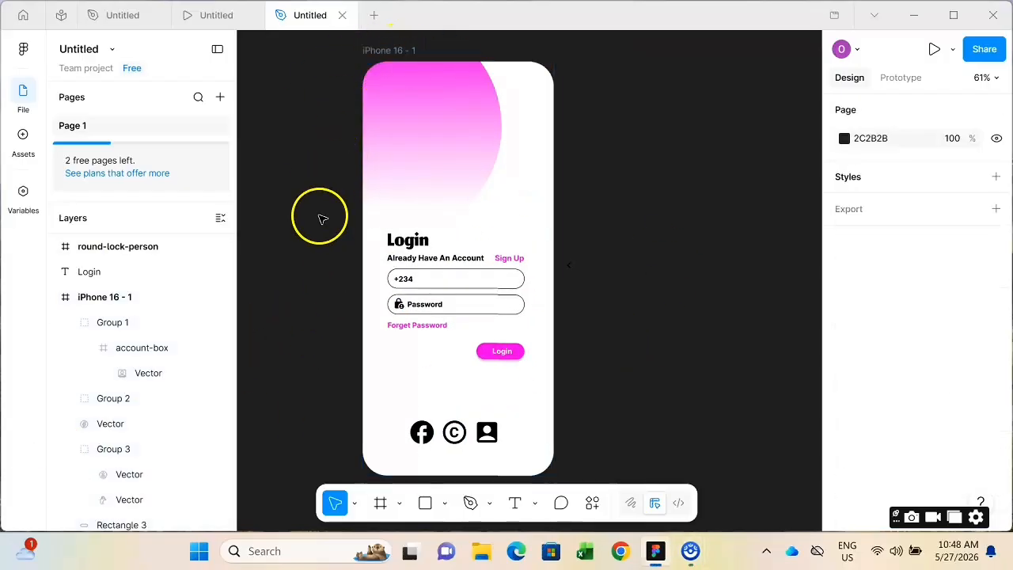
{"action": "left_click", "coordinate": [406, 51]}
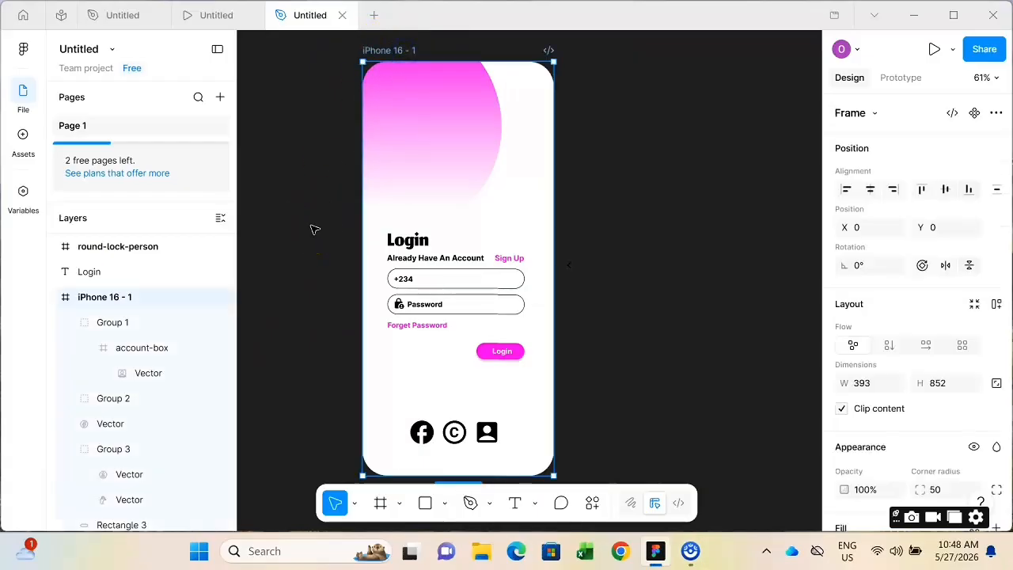
{"action": "key", "text": "ctrl+d"}
{"action": "left_click", "coordinate": [801, 262]}
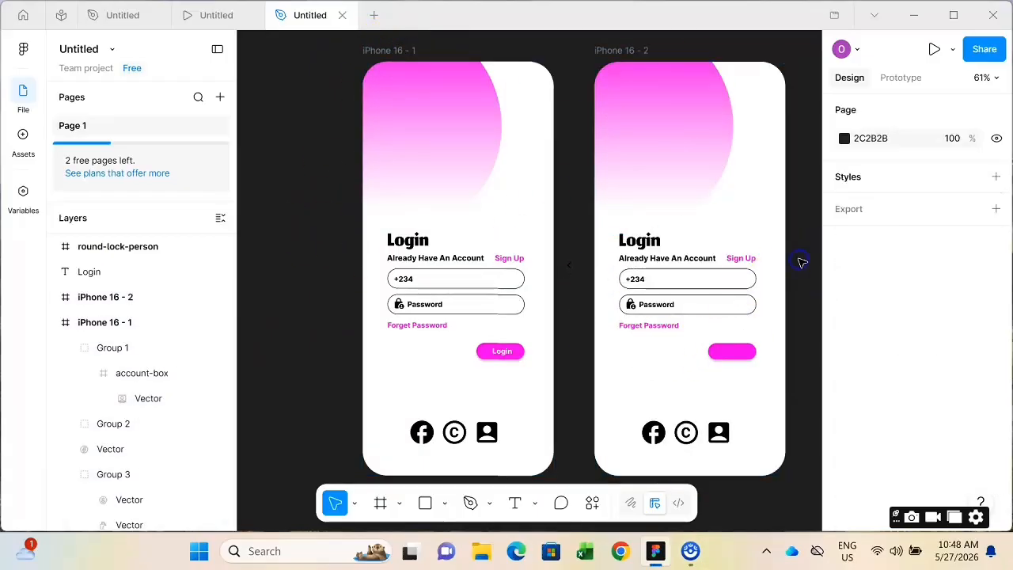
Change the Login heading on the iPhone 16 - 2 frame to "Create Account".
{"action": "left_click", "coordinate": [655, 241]}
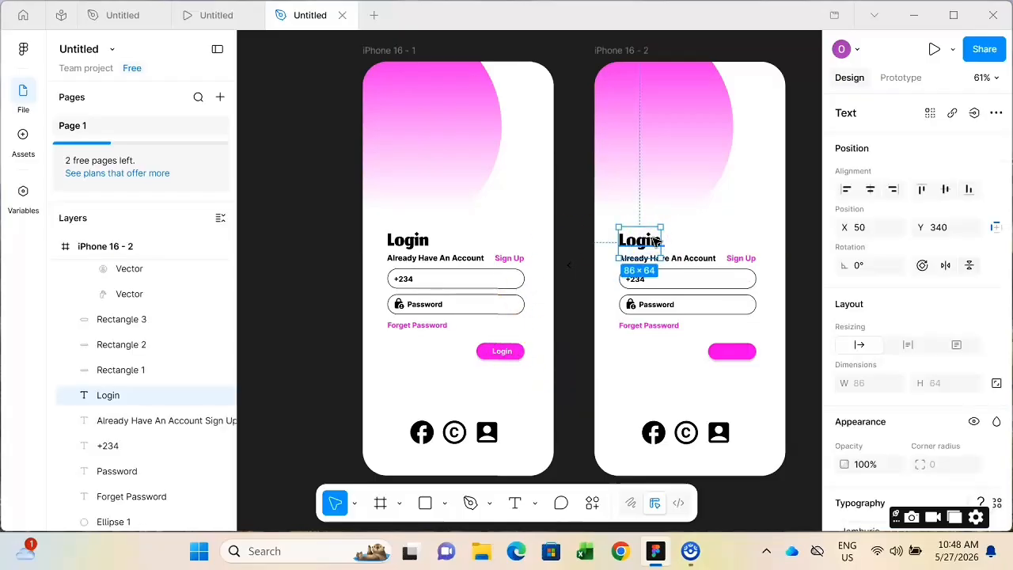
{"action": "double_click", "coordinate": [654, 245]}
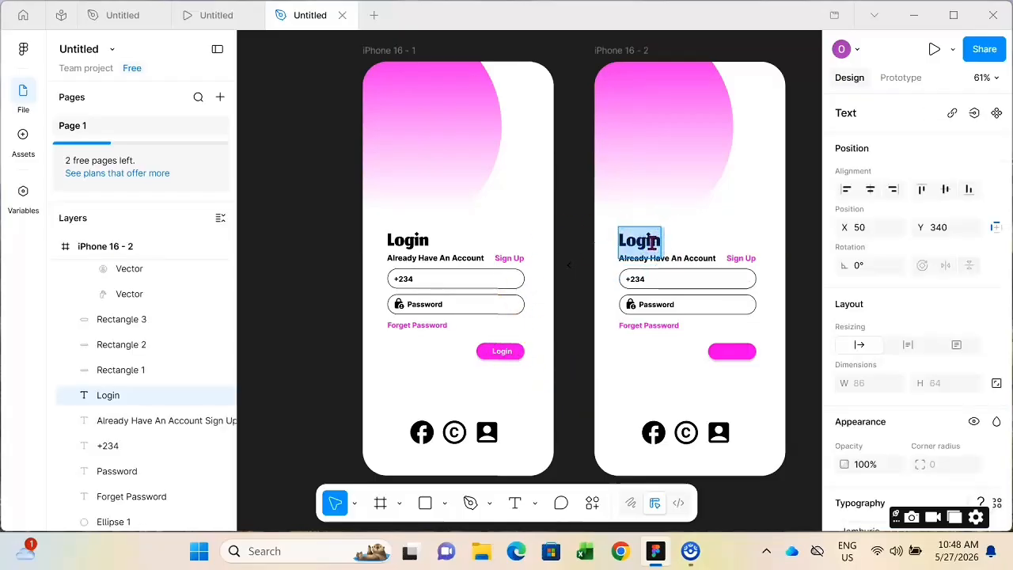
{"action": "type", "text": "Cre"}
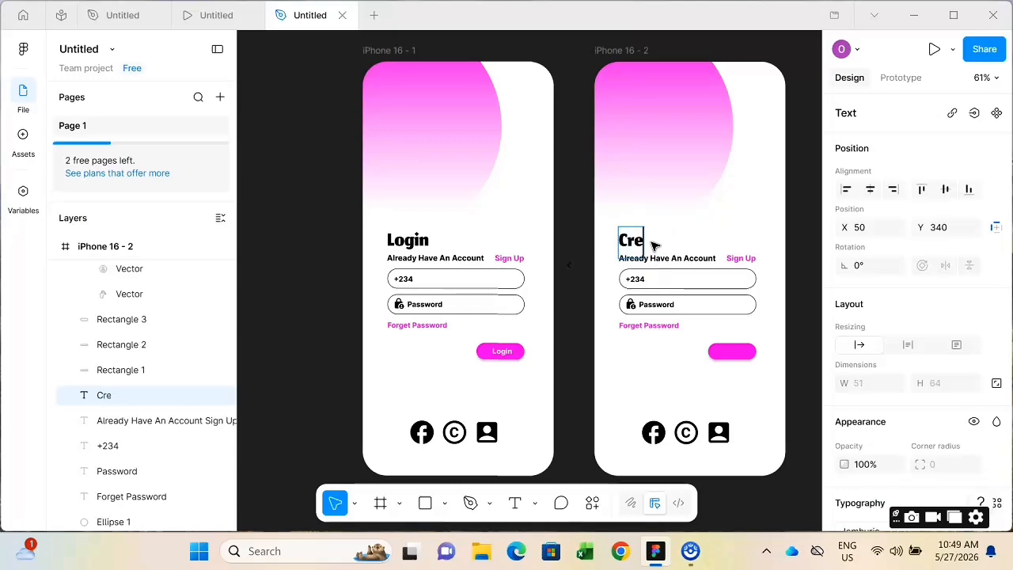
{"action": "type", "text": "ate Accoun"}
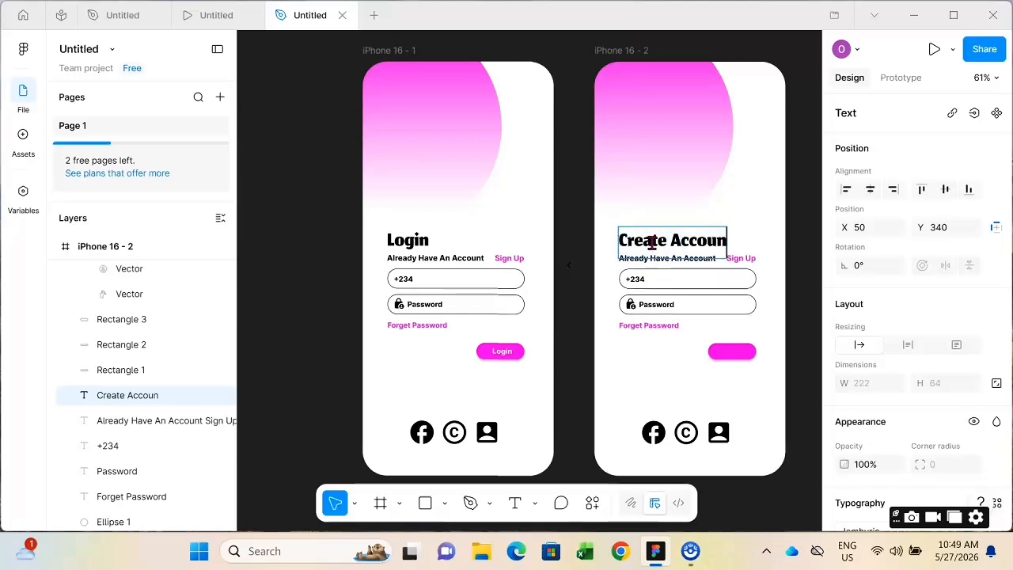
{"action": "type", "text": "t"}
{"action": "key", "text": "Escape"}
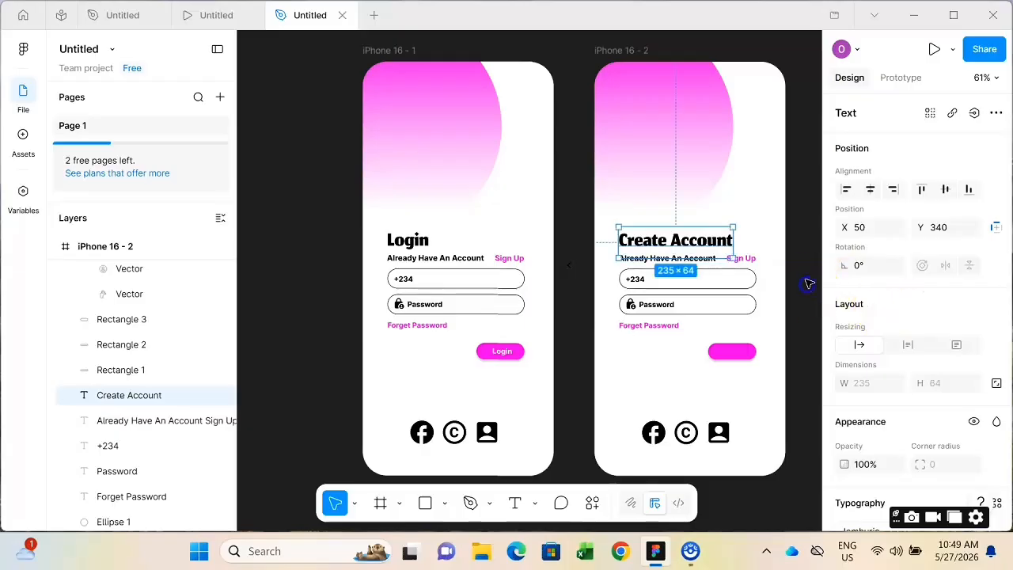
Shift the Create Account heading right so it is centred above the input fields.
{"action": "key", "text": "shift+0"}
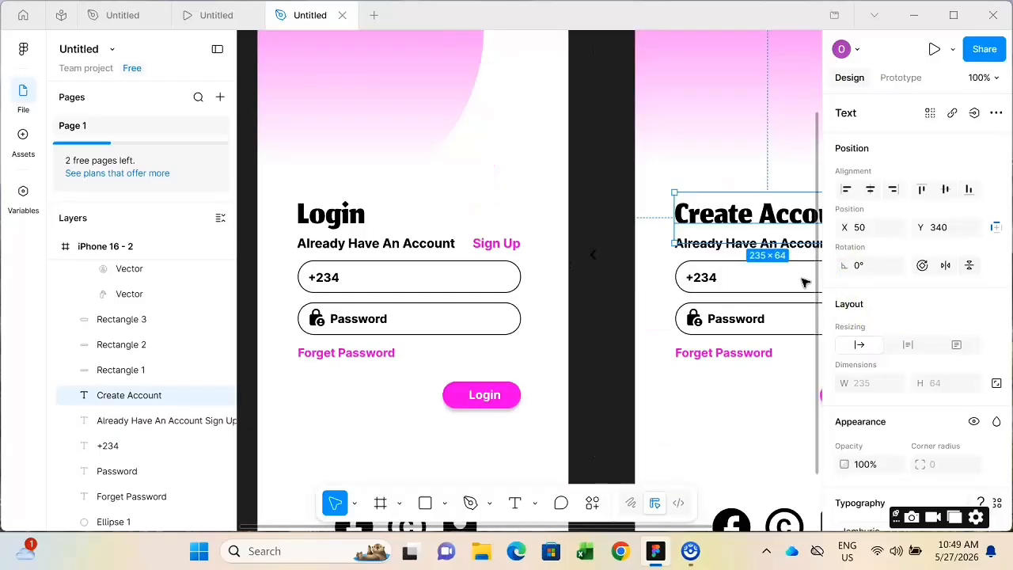
{"action": "left_click_drag", "start_coordinate": [688, 524], "coordinate": [797, 444]}
{"action": "left_click", "coordinate": [798, 374]}
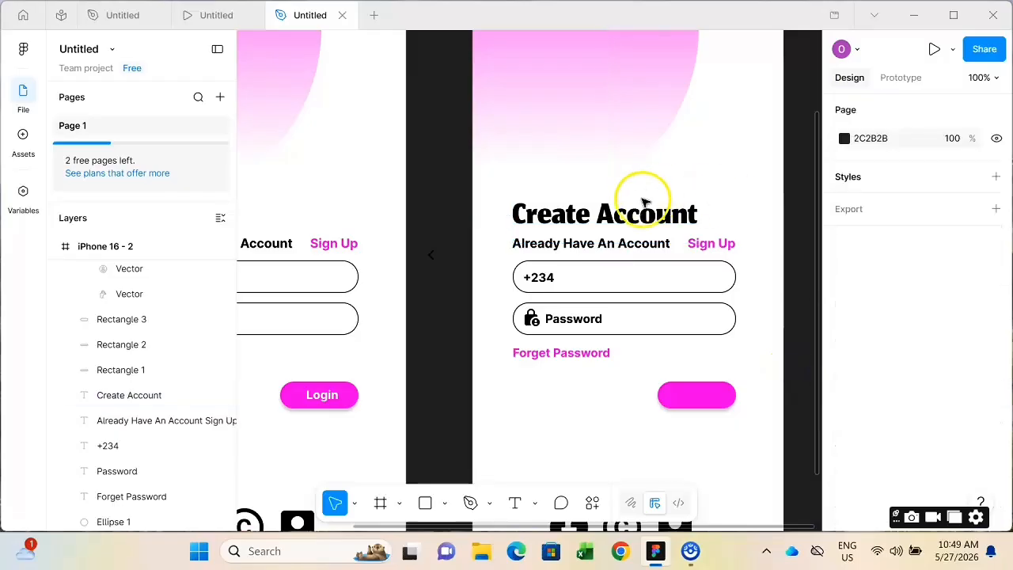
{"action": "left_click", "coordinate": [640, 217]}
{"action": "left_click_drag", "start_coordinate": [669, 220], "coordinate": [689, 222]}
{"action": "left_click", "coordinate": [802, 283]}
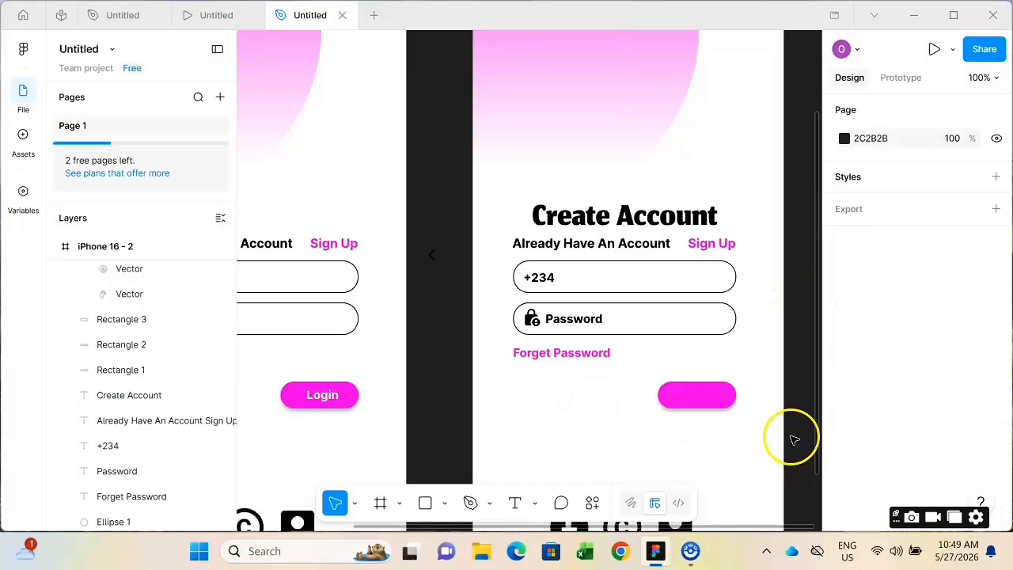
Move the blank pink button on the Create Account screen down to about X 236, Y 649.
{"action": "scroll", "coordinate": [793, 438], "scroll_direction": "down", "scroll_amount": 2}
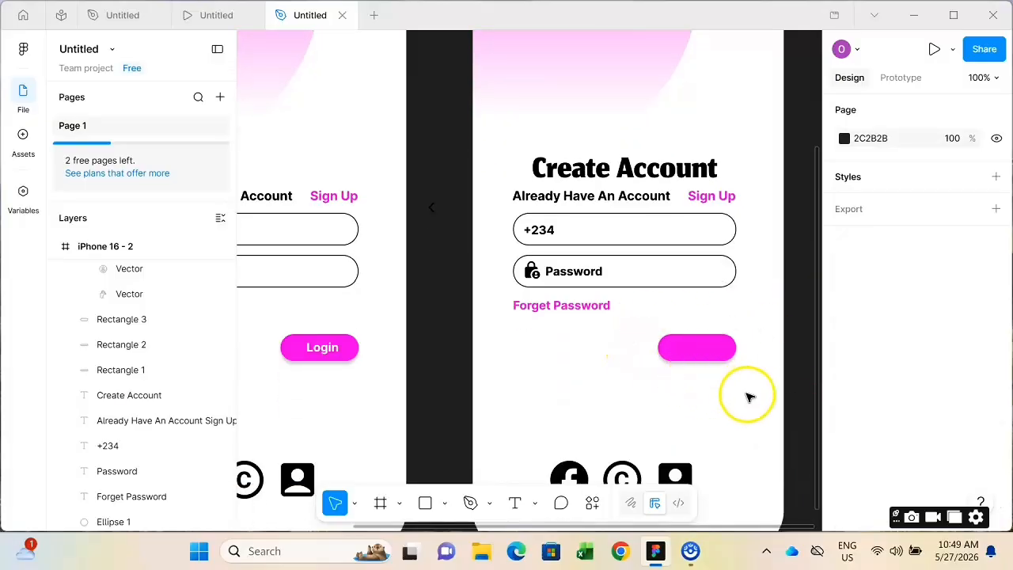
{"action": "left_click", "coordinate": [701, 354]}
{"action": "left_click_drag", "start_coordinate": [704, 357], "coordinate": [709, 411]}
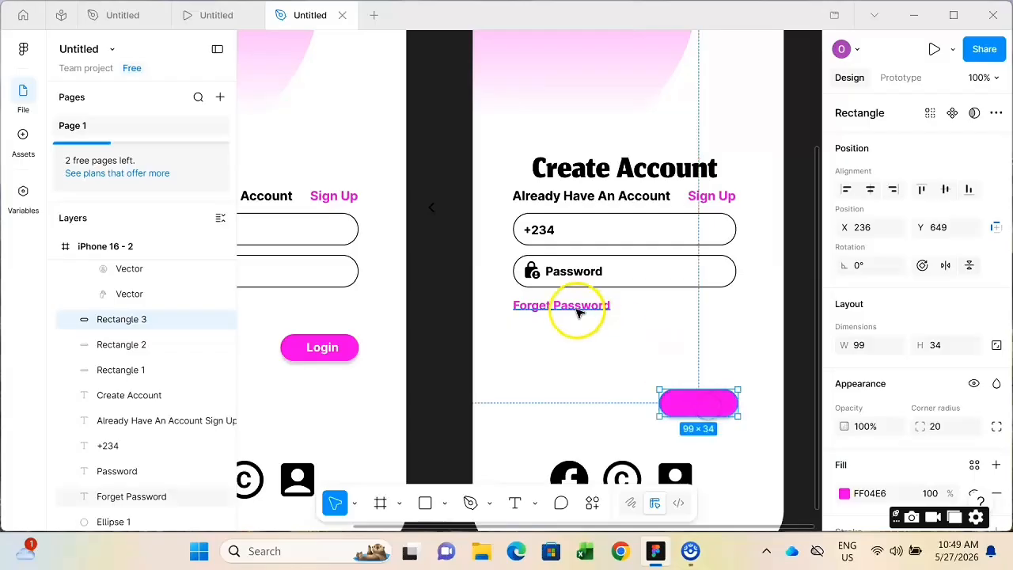
Delete the Forget Password text from the Create Account screen.
{"action": "left_click", "coordinate": [578, 311]}
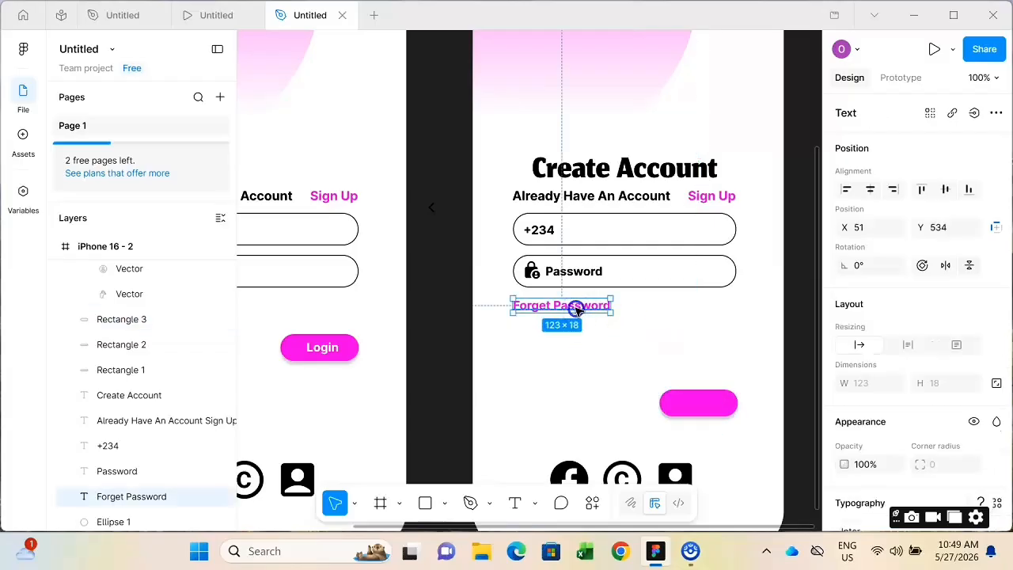
{"action": "left_click_drag", "start_coordinate": [578, 311], "coordinate": [583, 336]}
{"action": "key", "text": "Delete"}
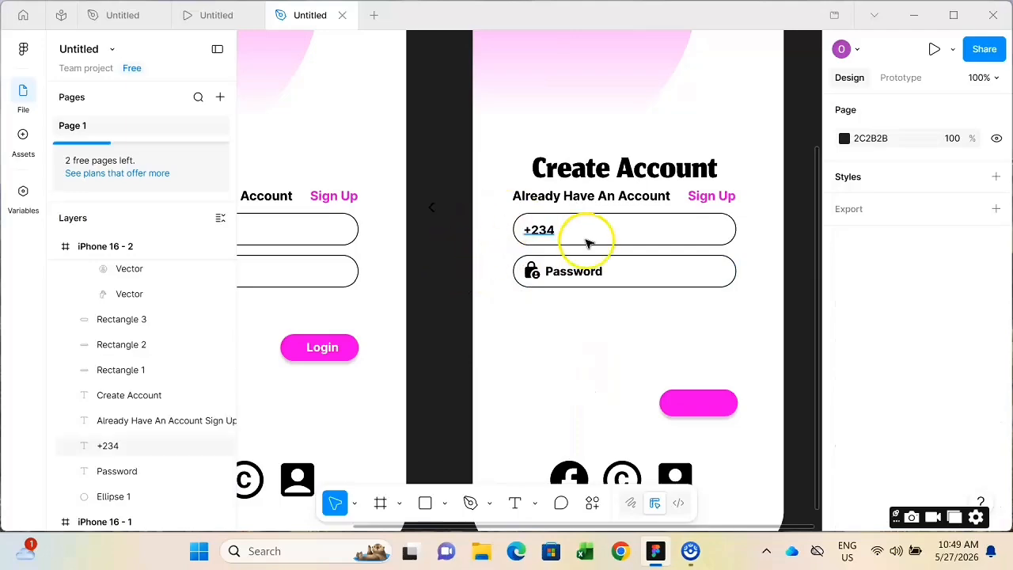
Duplicate the Password field's rounded rectangle and place the copy below it at about X 53, Y 532.
{"action": "left_click", "coordinate": [529, 215]}
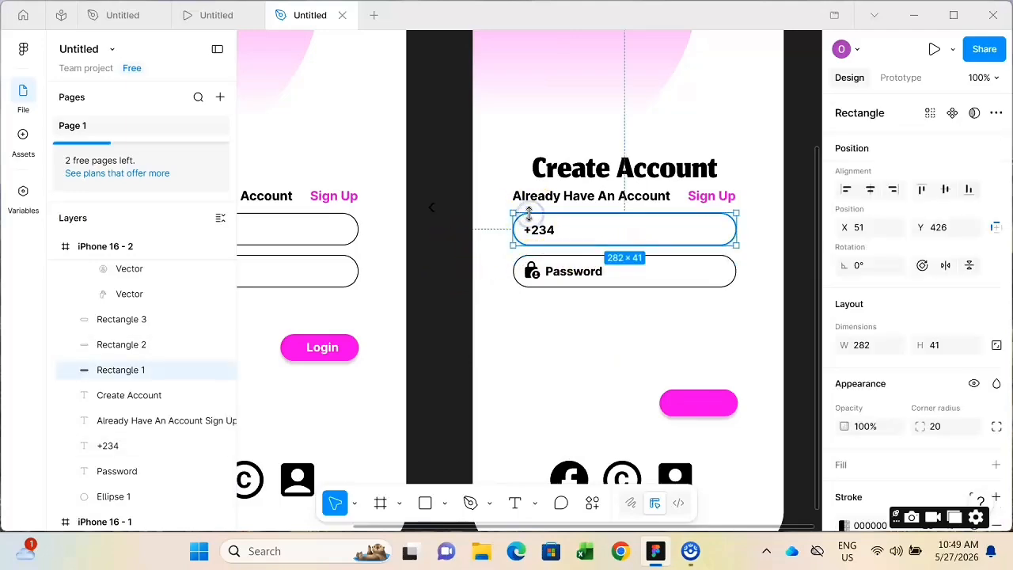
{"action": "left_click", "coordinate": [530, 269]}
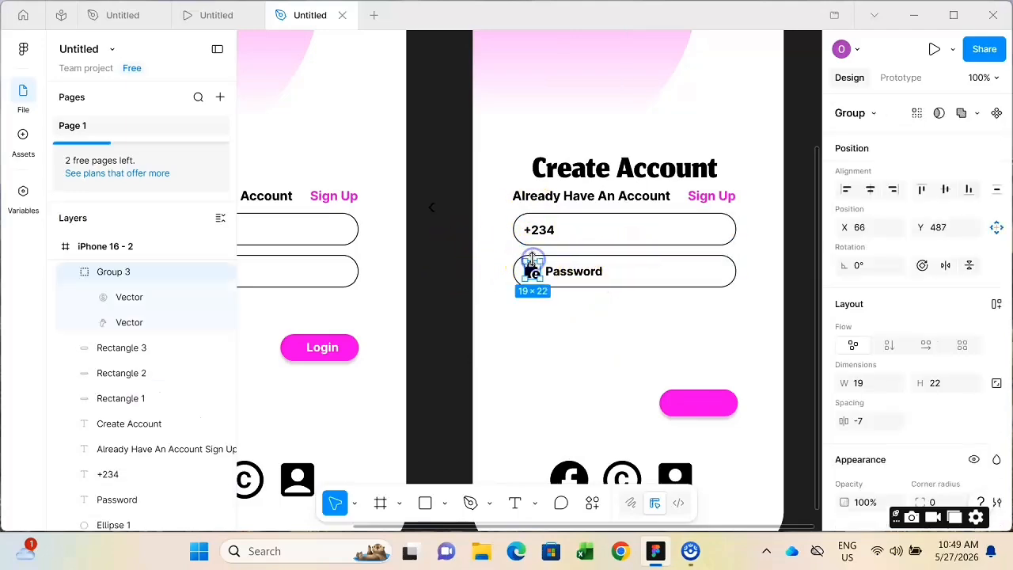
{"action": "left_click", "coordinate": [558, 257]}
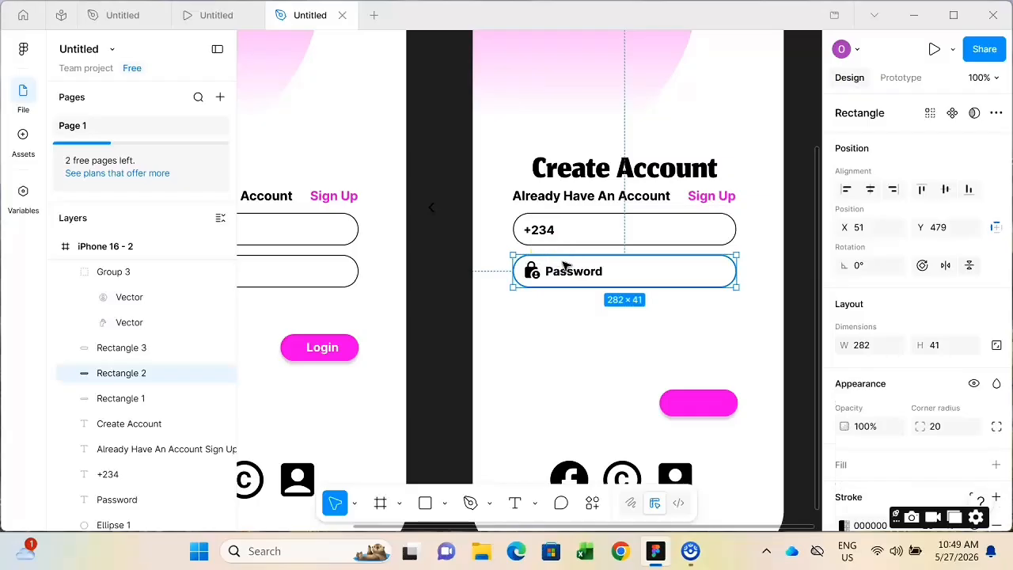
{"action": "left_click", "coordinate": [583, 283]}
{"action": "key", "text": "ctrl+d"}
{"action": "left_click_drag", "start_coordinate": [646, 277], "coordinate": [651, 318]}
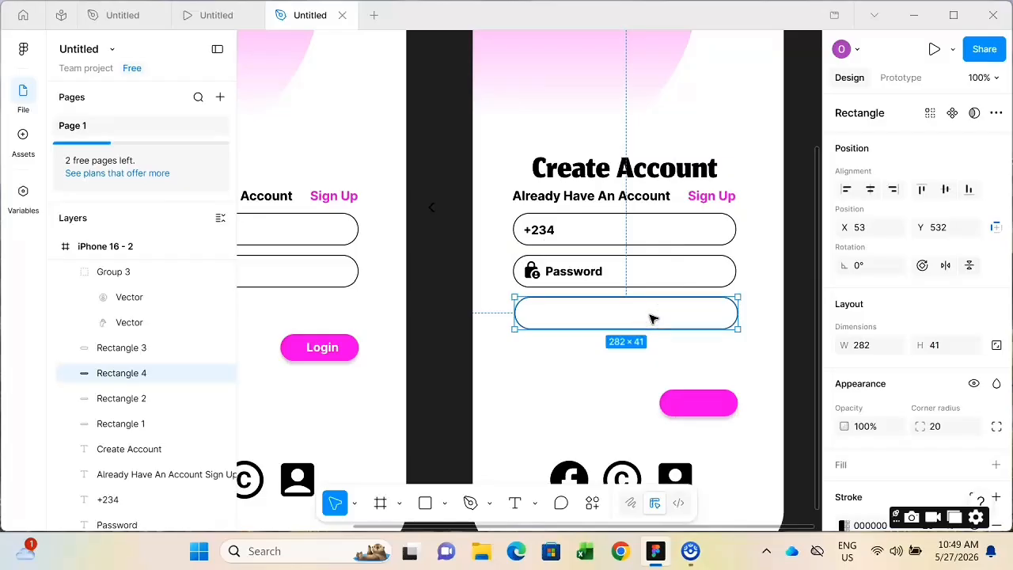
{"action": "left_click", "coordinate": [456, 311]}
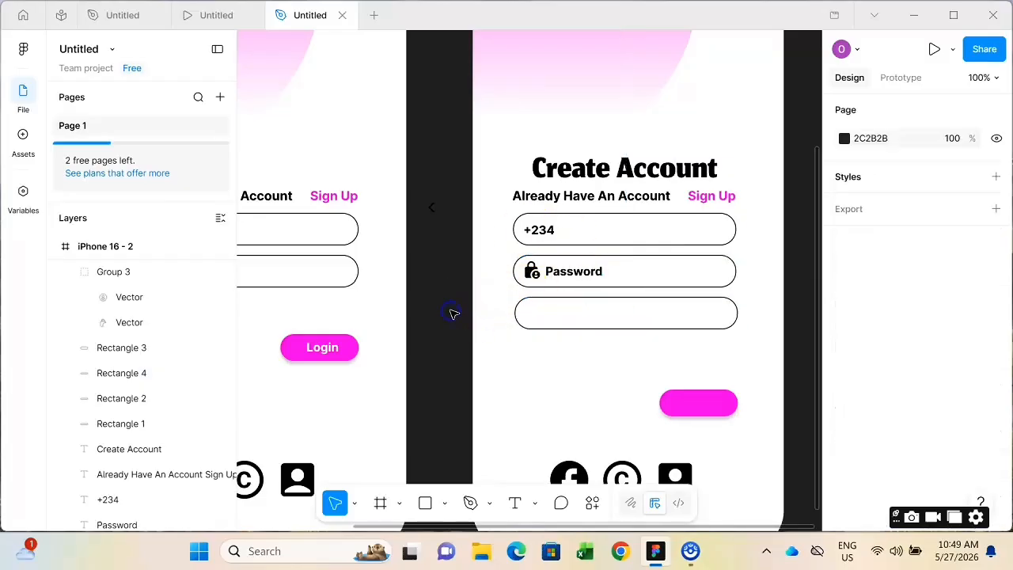
Duplicate the Password label and place the copy inside the new third field at X 92, Y 545.
{"action": "left_click", "coordinate": [578, 273]}
{"action": "key", "text": "ctrl+d"}
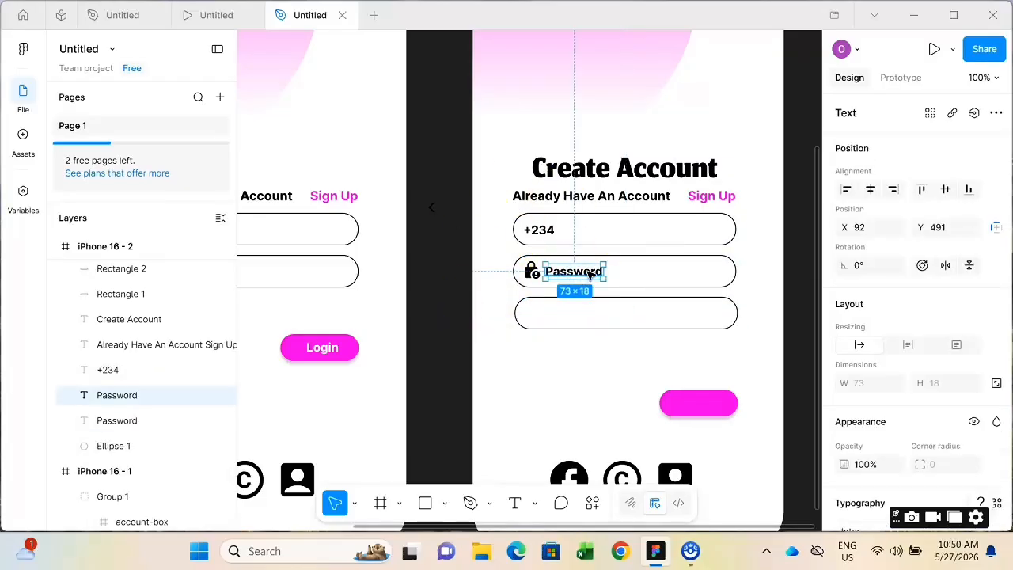
{"action": "left_click_drag", "start_coordinate": [580, 276], "coordinate": [586, 316]}
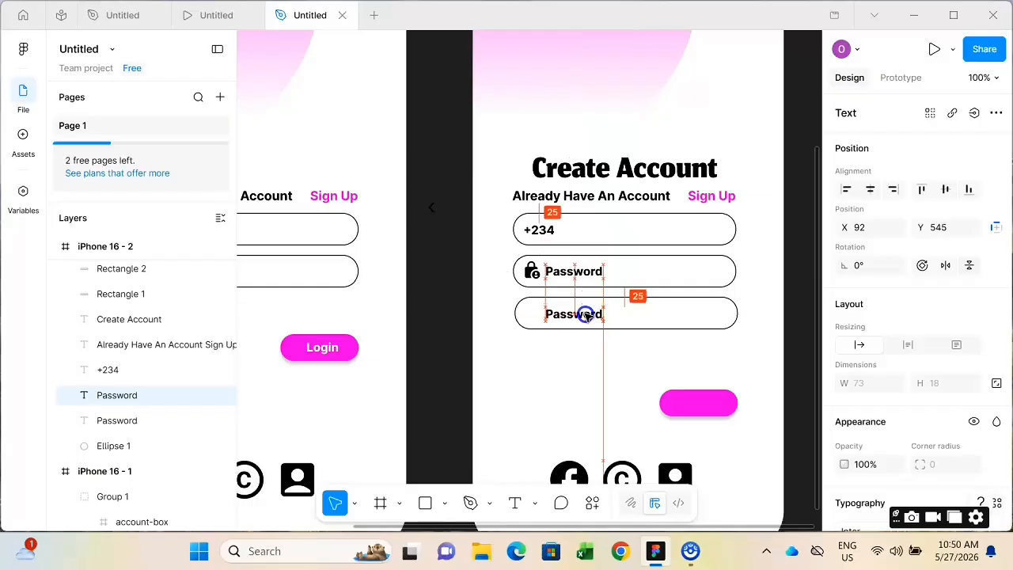
{"action": "left_click", "coordinate": [792, 281]}
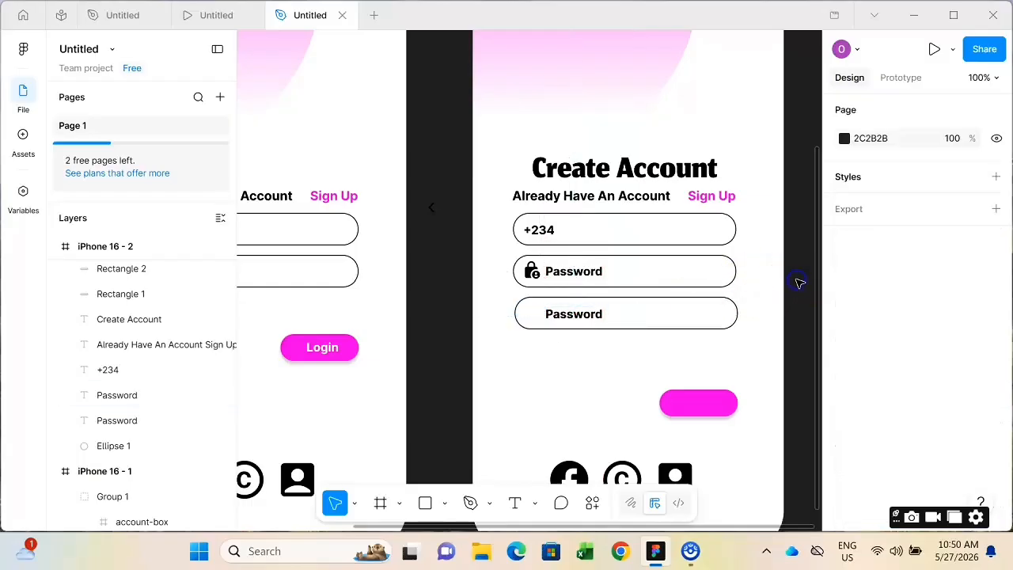
Replace the Password label in the middle field of the Create Account screen with "UserName".
{"action": "left_click", "coordinate": [585, 275]}
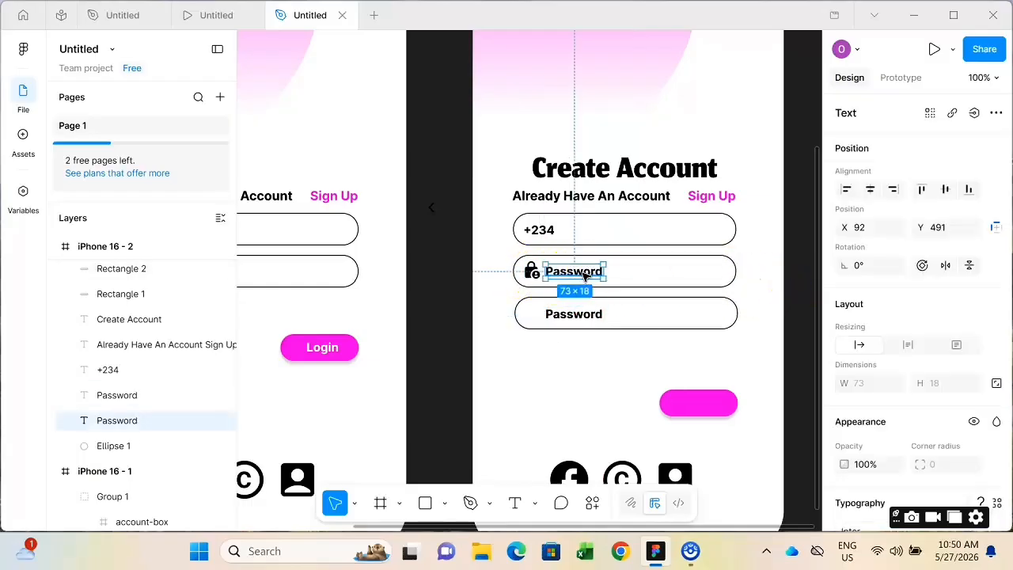
{"action": "double_click", "coordinate": [586, 273]}
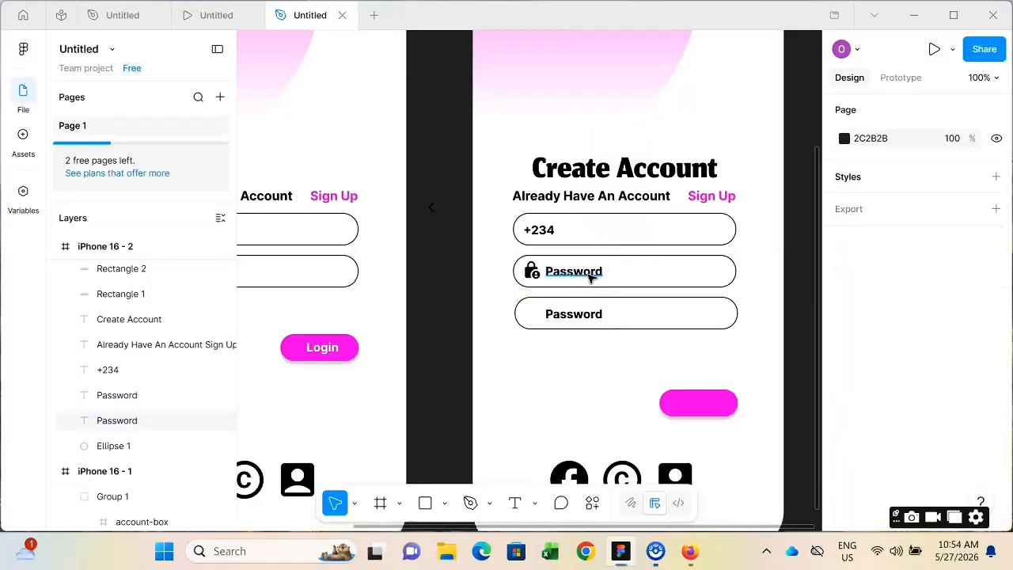
{"action": "left_click", "coordinate": [584, 272]}
{"action": "left_click", "coordinate": [583, 273]}
{"action": "double_click", "coordinate": [584, 273]}
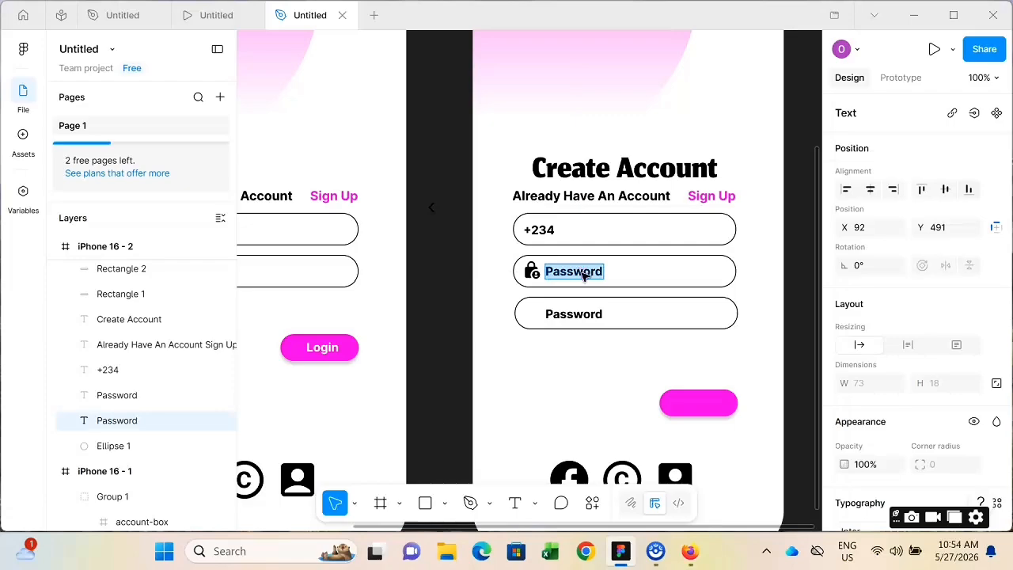
{"action": "type", "text": "UserName"}
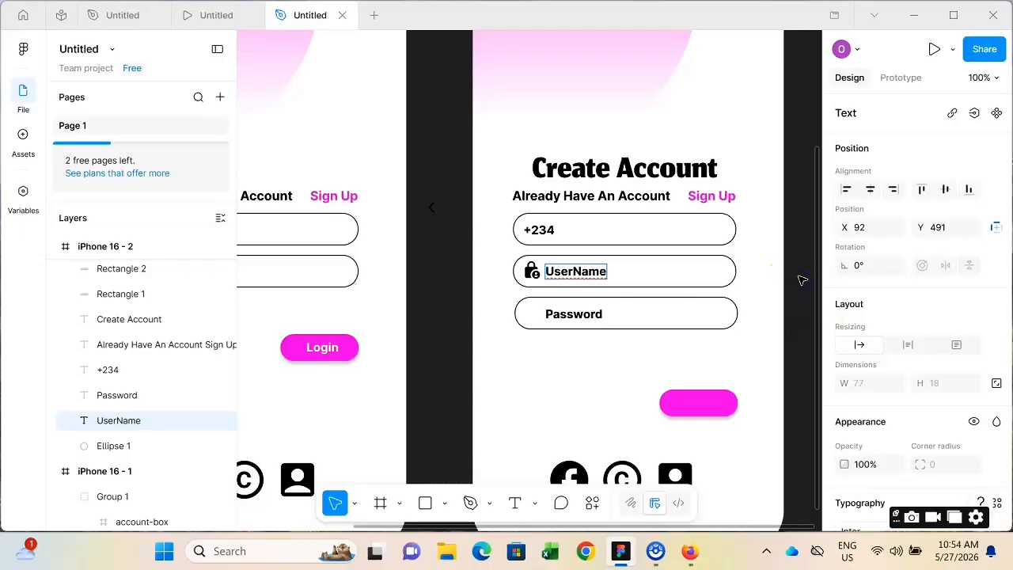
{"action": "key", "text": "Escape"}
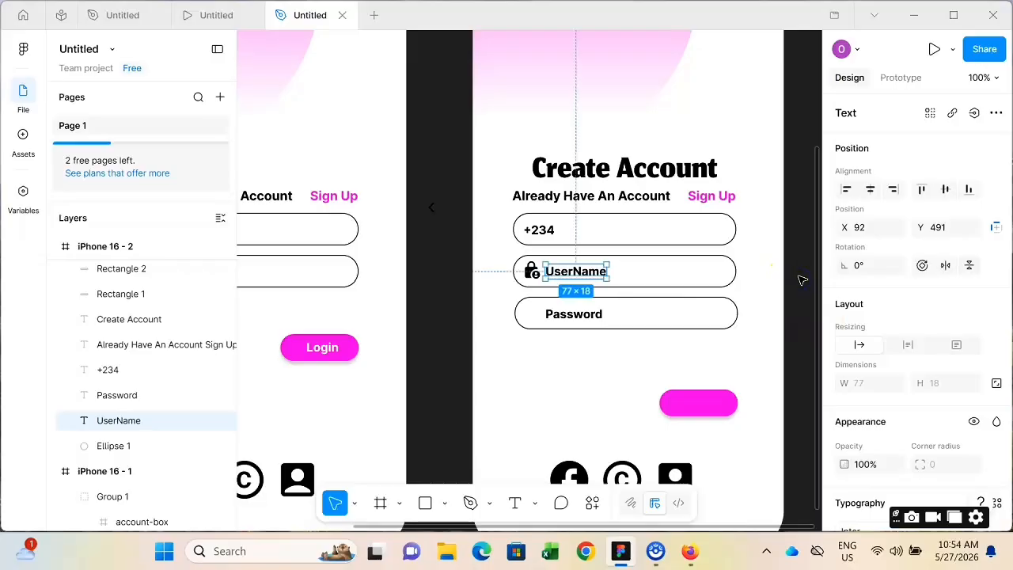
Insert a space in the middle field's label so it reads "User Name".
{"action": "left_click", "coordinate": [586, 277]}
{"action": "left_click", "coordinate": [579, 269]}
{"action": "left_click", "coordinate": [588, 276]}
{"action": "left_click", "coordinate": [576, 271]}
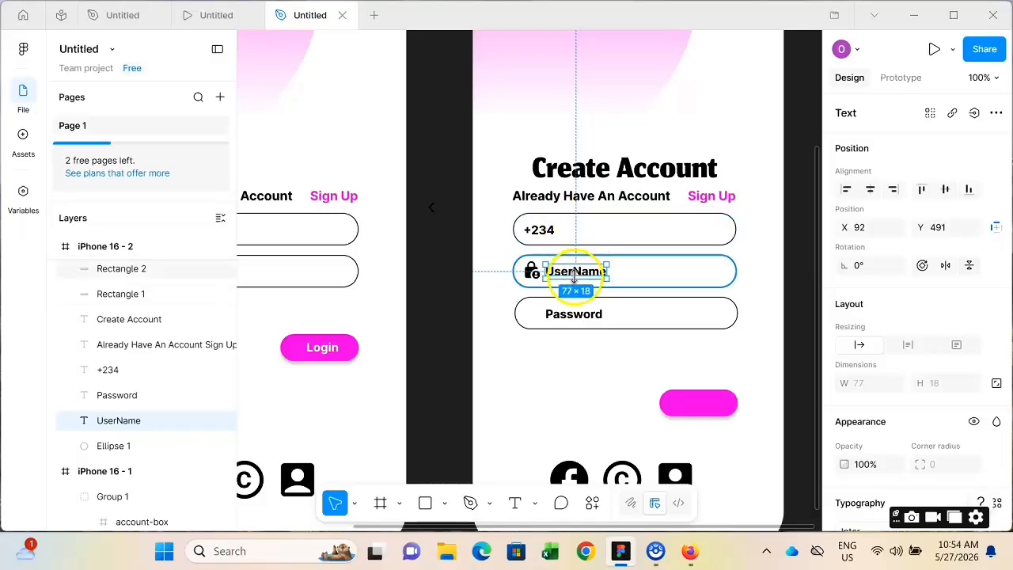
{"action": "left_click", "coordinate": [576, 273]}
{"action": "double_click", "coordinate": [576, 273]}
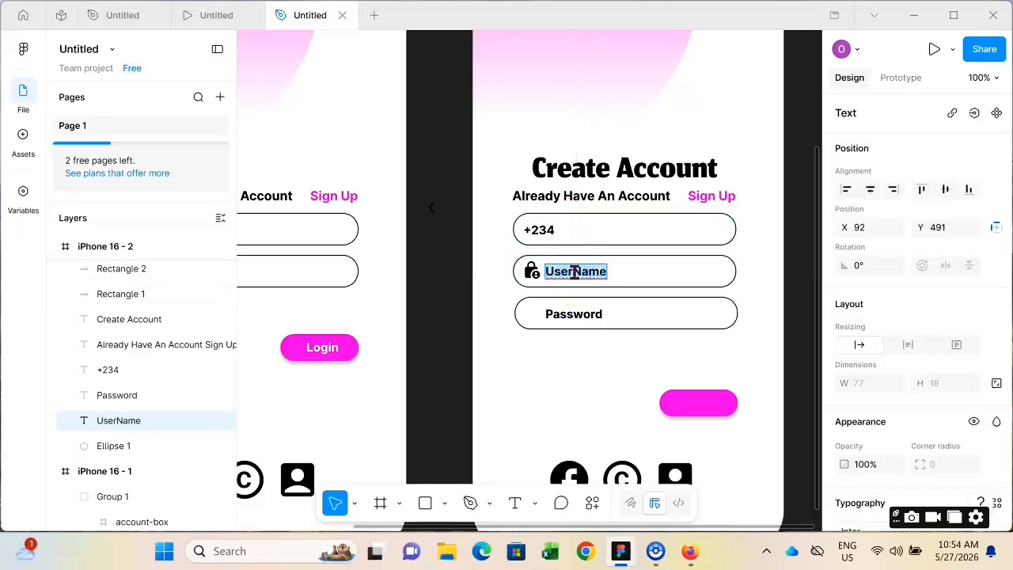
{"action": "left_click", "coordinate": [576, 272]}
{"action": "left_click", "coordinate": [591, 272]}
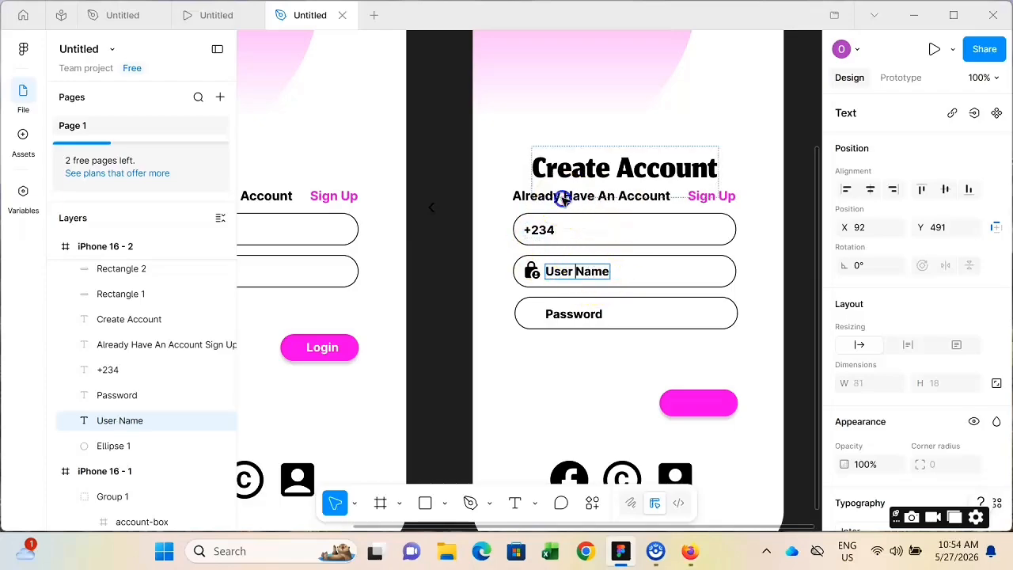
Replace "Already" with "Don't" in the Create Account screen's account line and centre the line beneath the heading.
{"action": "left_click", "coordinate": [528, 202]}
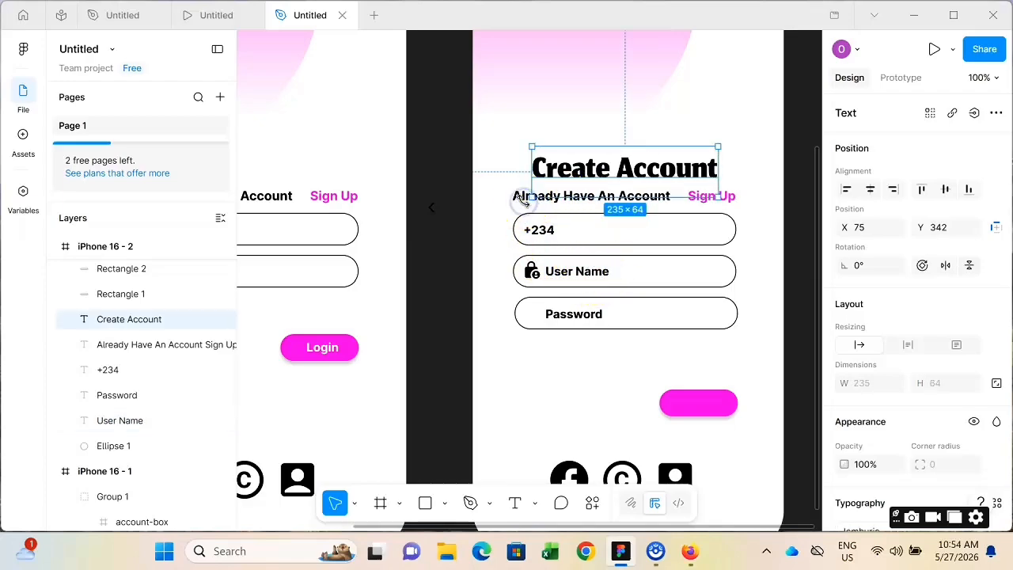
{"action": "left_click", "coordinate": [527, 199]}
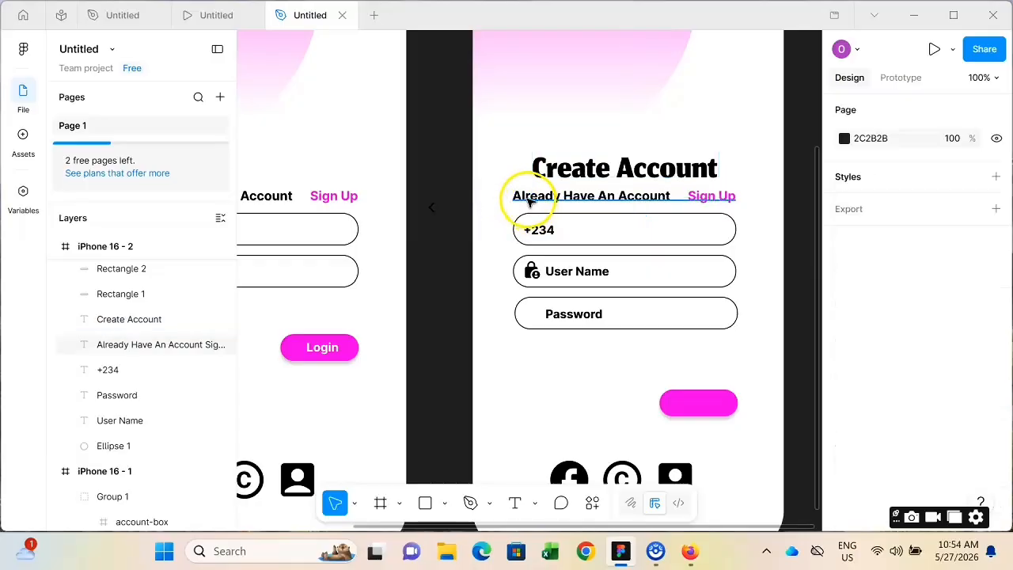
{"action": "left_click", "coordinate": [529, 200]}
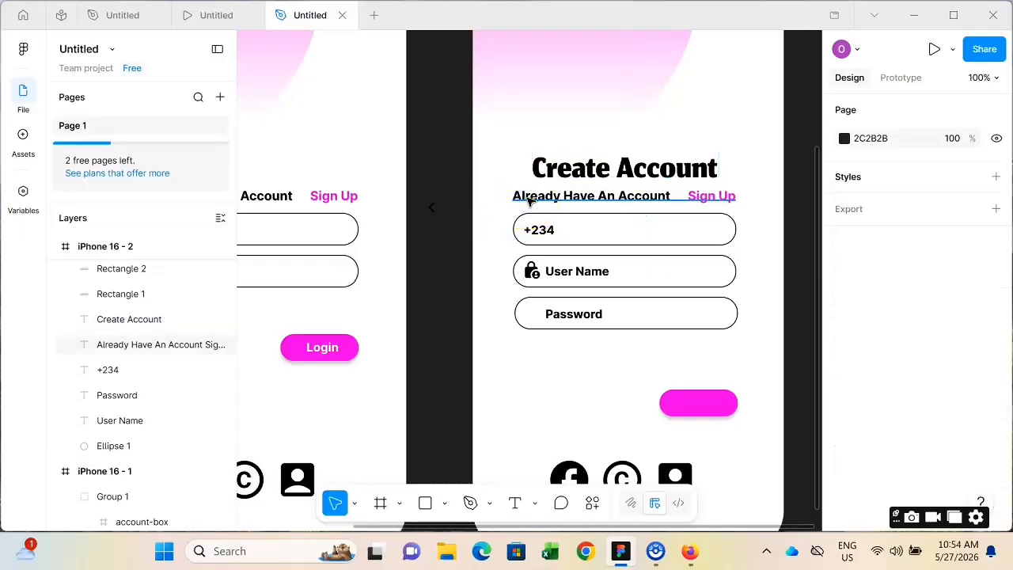
{"action": "double_click", "coordinate": [529, 201]}
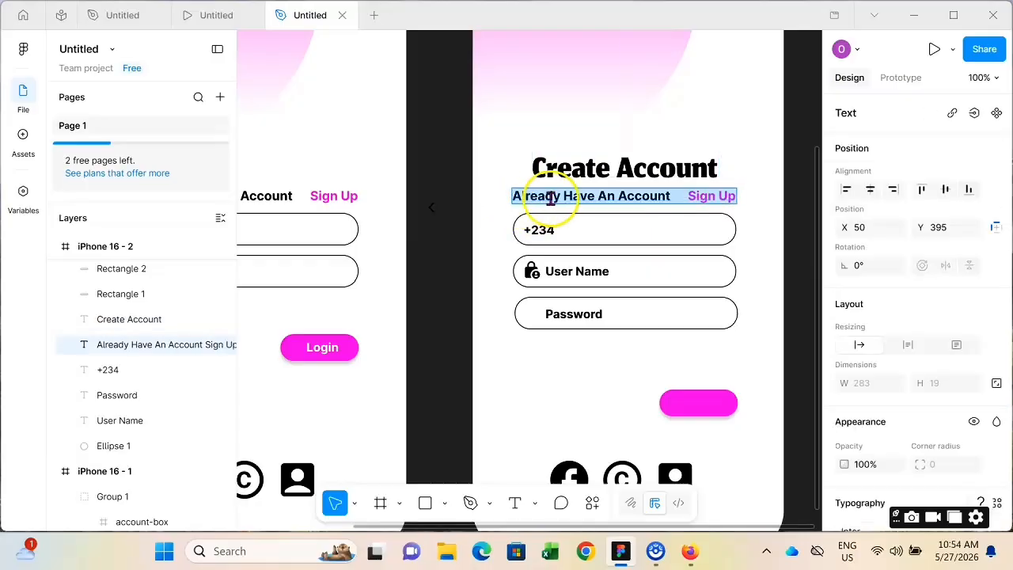
{"action": "left_click", "coordinate": [561, 198]}
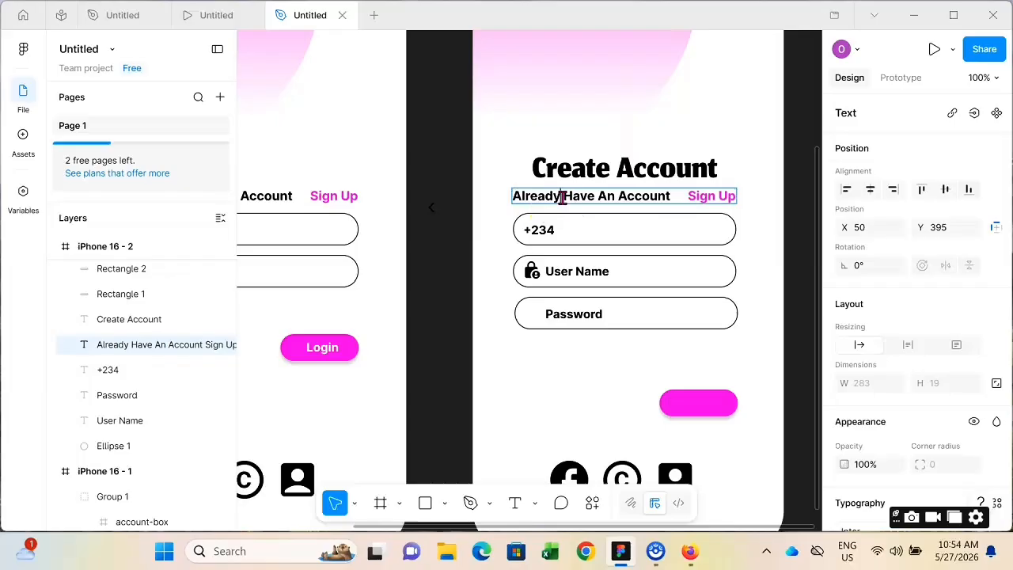
{"action": "key", "text": "BackSpace"}
{"action": "key", "text": "BackSpace"}
{"action": "key", "text": "BackSpace"}
{"action": "key", "text": "BackSpace"}
{"action": "key", "text": "BackSpace"}
{"action": "key", "text": "BackSpace"}
{"action": "key", "text": "BackSpace"}
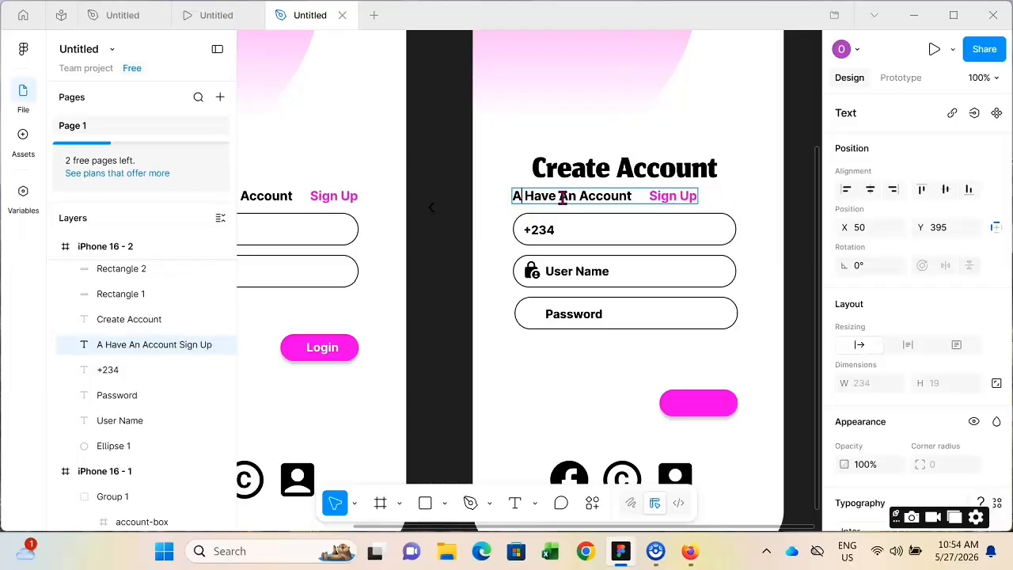
{"action": "type", "text": "Don'"}
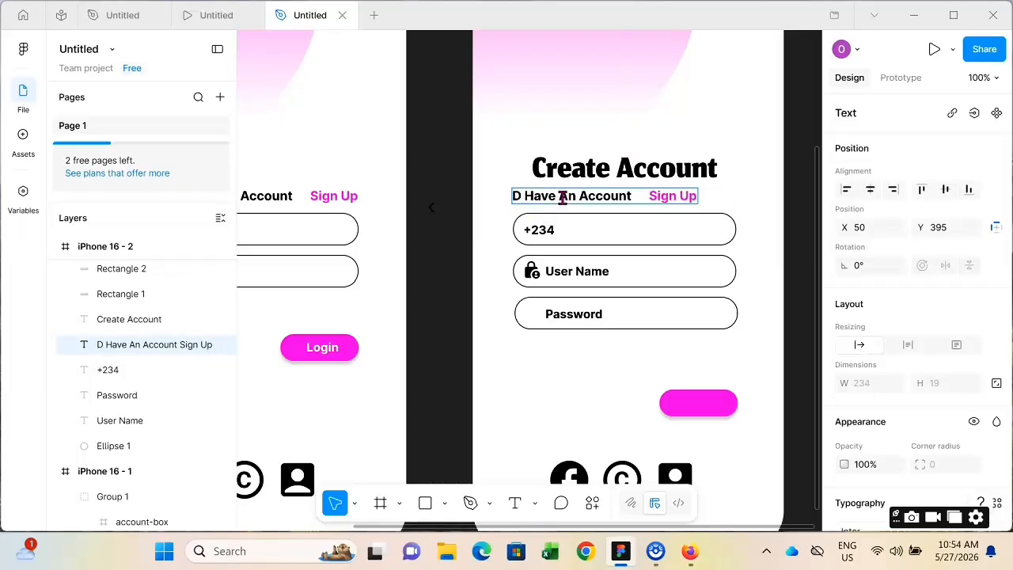
{"action": "type", "text": "t"}
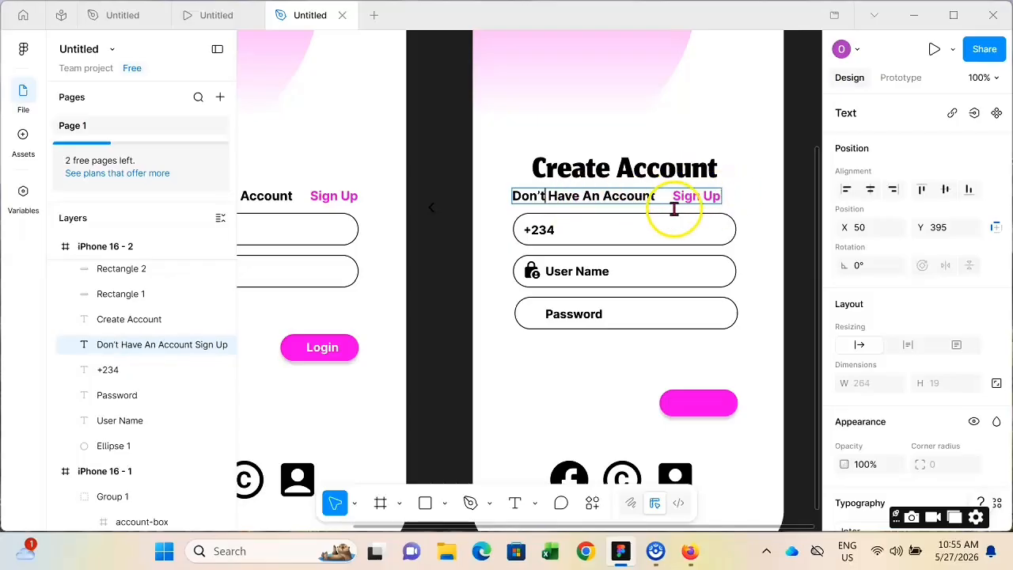
{"action": "key", "text": "Escape"}
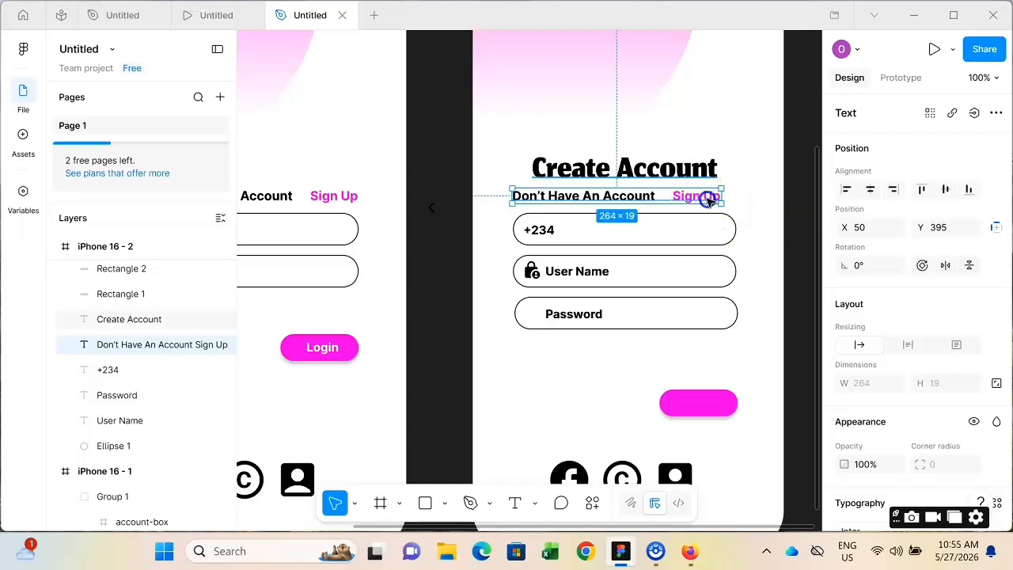
{"action": "left_click_drag", "start_coordinate": [708, 195], "coordinate": [707, 201]}
{"action": "left_click", "coordinate": [799, 208]}
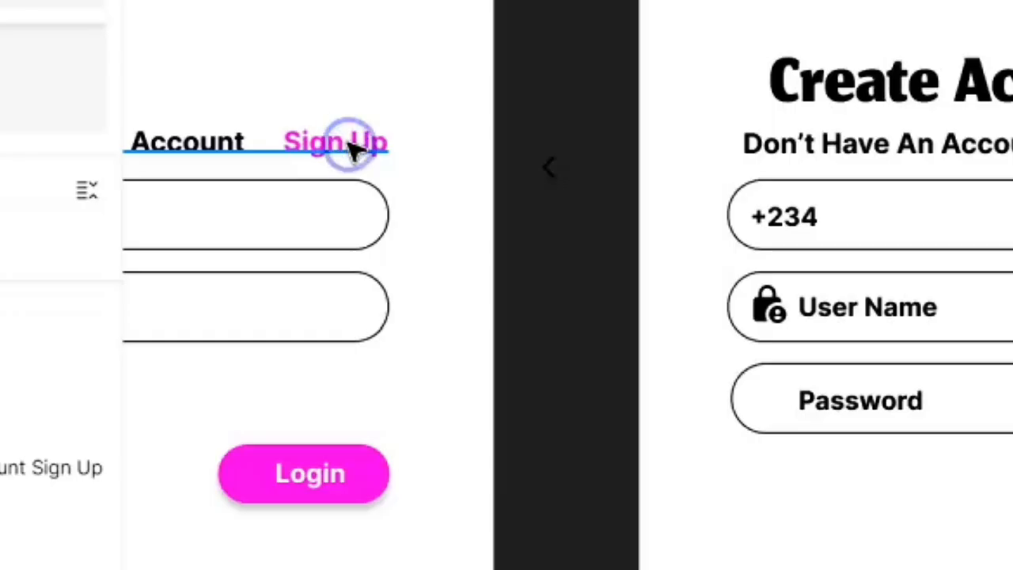
Change "Sign Up" to "Sign In" in the account line of the Login screen.
{"action": "double_click", "coordinate": [360, 144]}
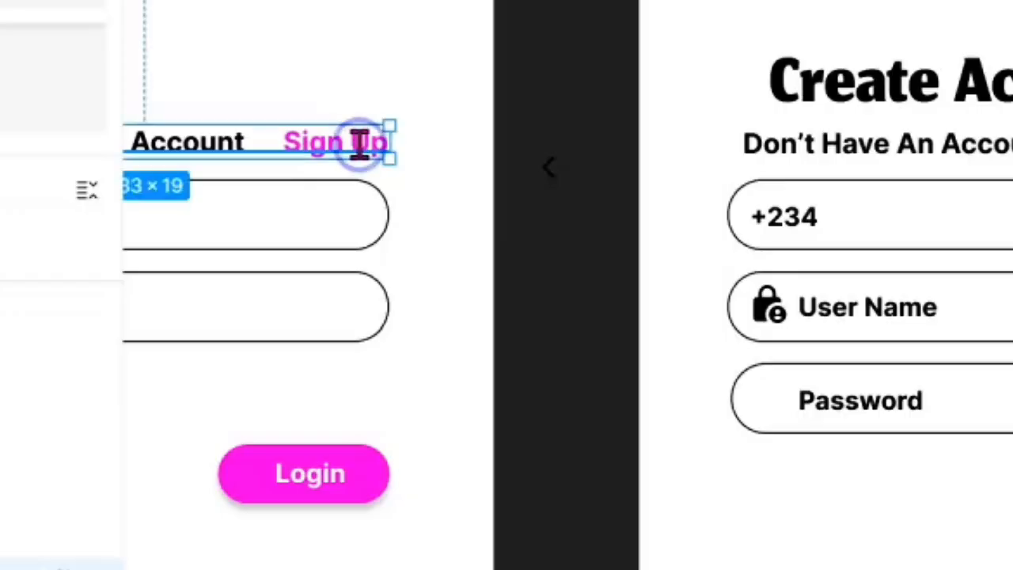
{"action": "left_click", "coordinate": [347, 142]}
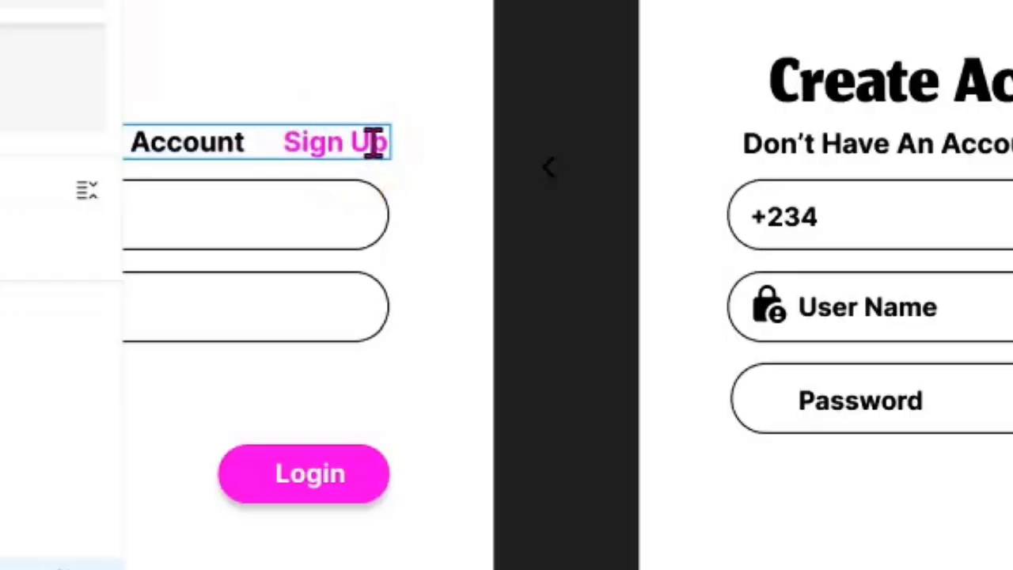
{"action": "left_click", "coordinate": [386, 140]}
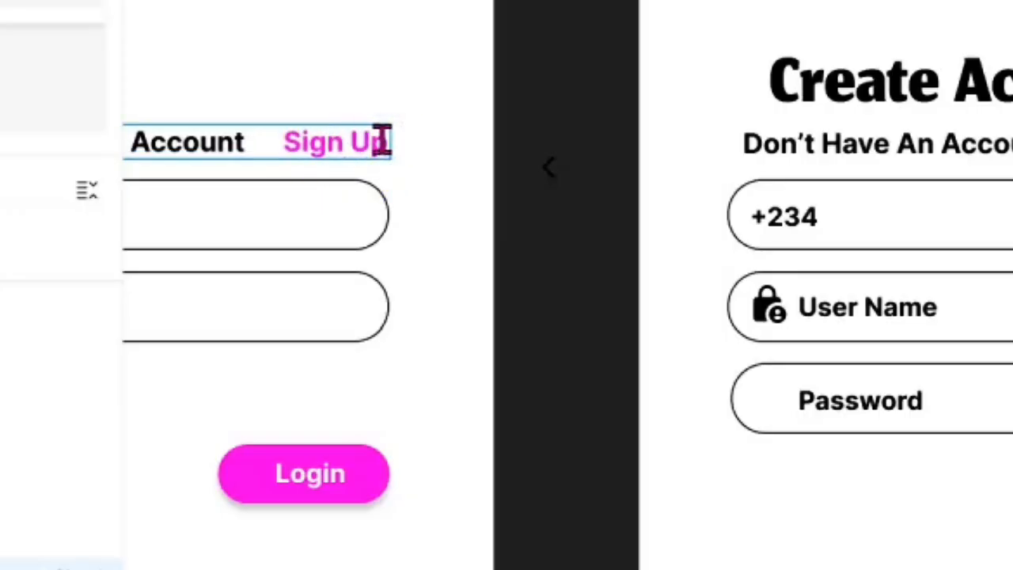
{"action": "left_click", "coordinate": [345, 147]}
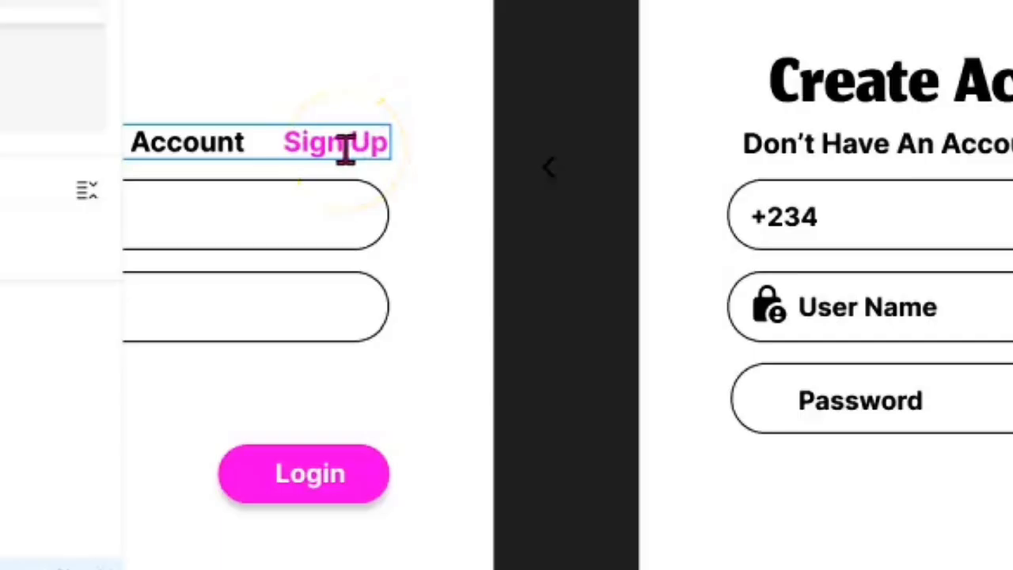
{"action": "key", "text": "Delete"}
{"action": "key", "text": "Delete"}
{"action": "key", "text": "Delete"}
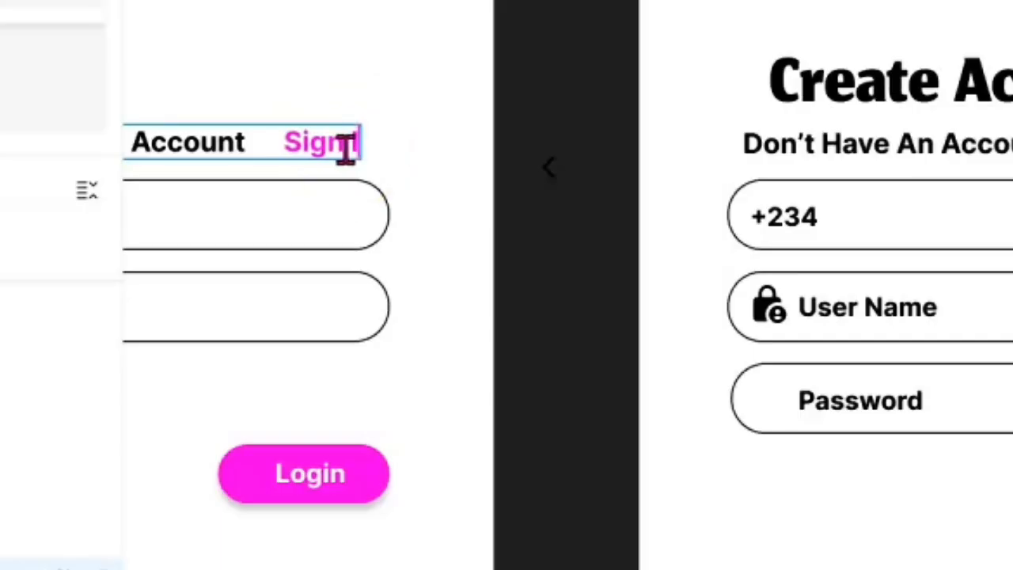
{"action": "type", "text": "In"}
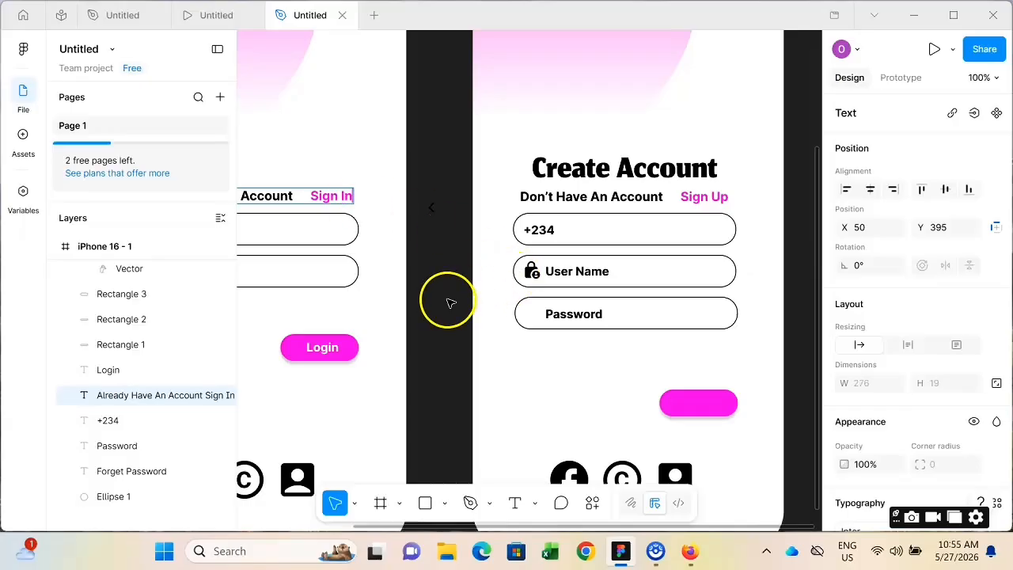
{"action": "key", "text": "Escape"}
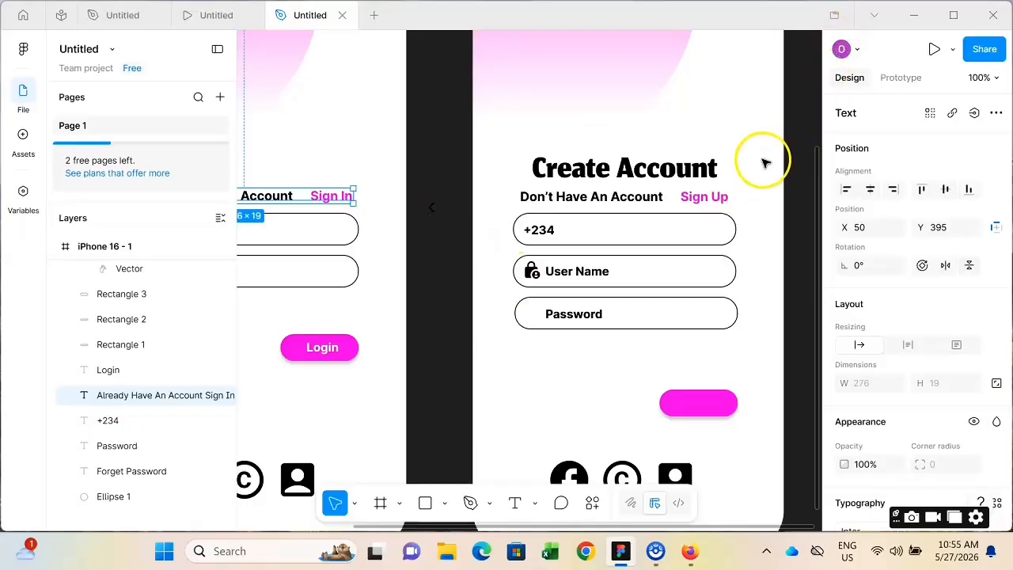
Move the back arrow icon from between the frames into the upper-left corner of the Create Account screen and enlarge it slightly.
{"action": "scroll", "coordinate": [774, 158], "scroll_direction": "up", "scroll_amount": 3}
{"action": "scroll", "coordinate": [786, 148], "scroll_direction": "up", "scroll_amount": 4}
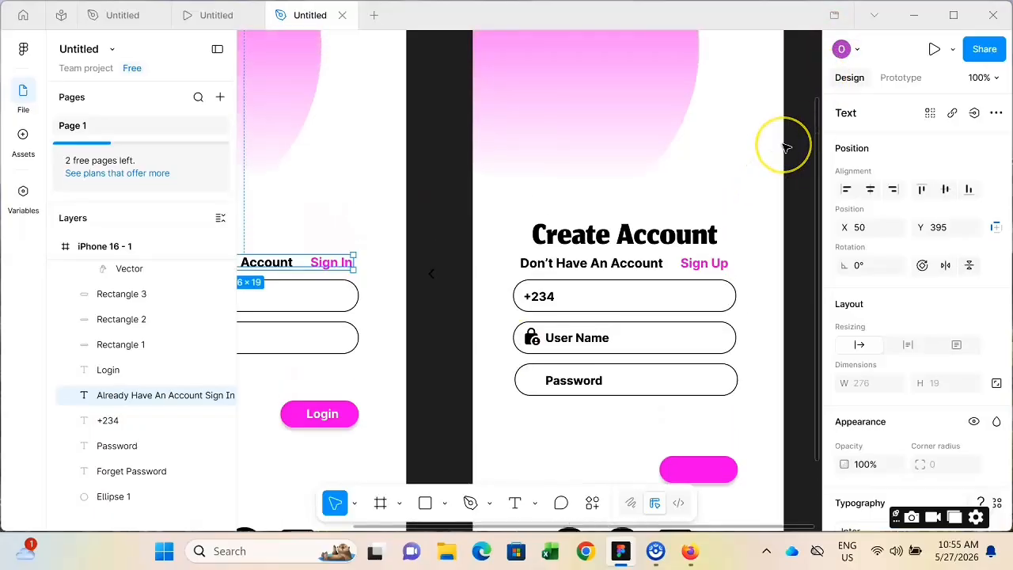
{"action": "scroll", "coordinate": [786, 148], "scroll_direction": "up", "scroll_amount": 3}
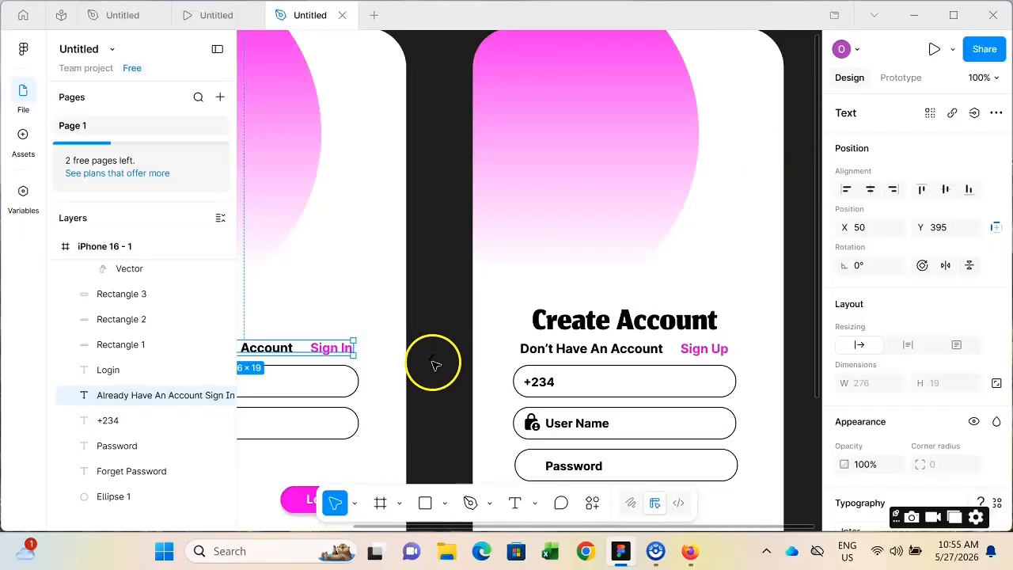
{"action": "left_click", "coordinate": [438, 361]}
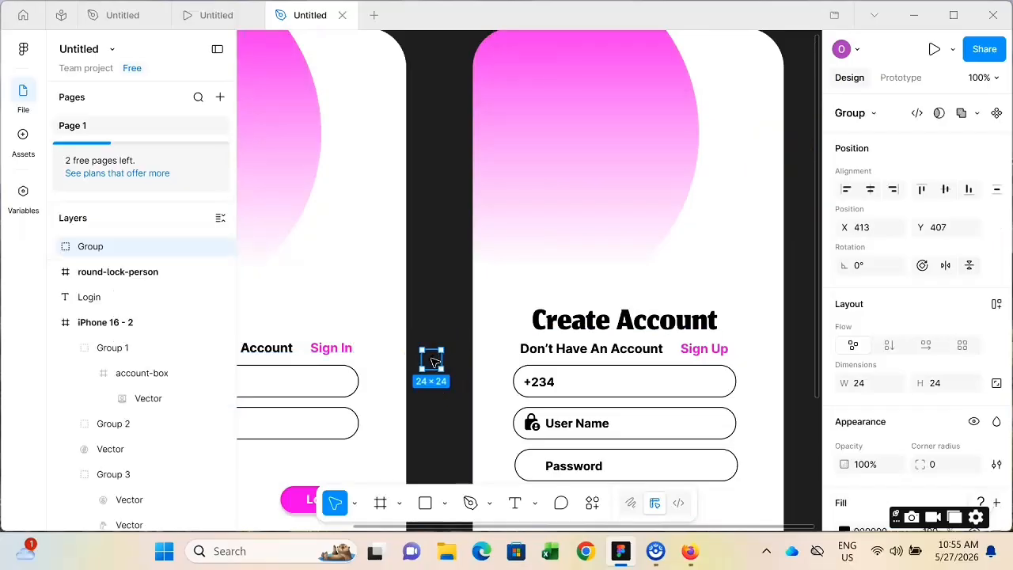
{"action": "left_click_drag", "start_coordinate": [435, 362], "coordinate": [507, 142]}
{"action": "left_click_drag", "start_coordinate": [515, 104], "coordinate": [510, 64]}
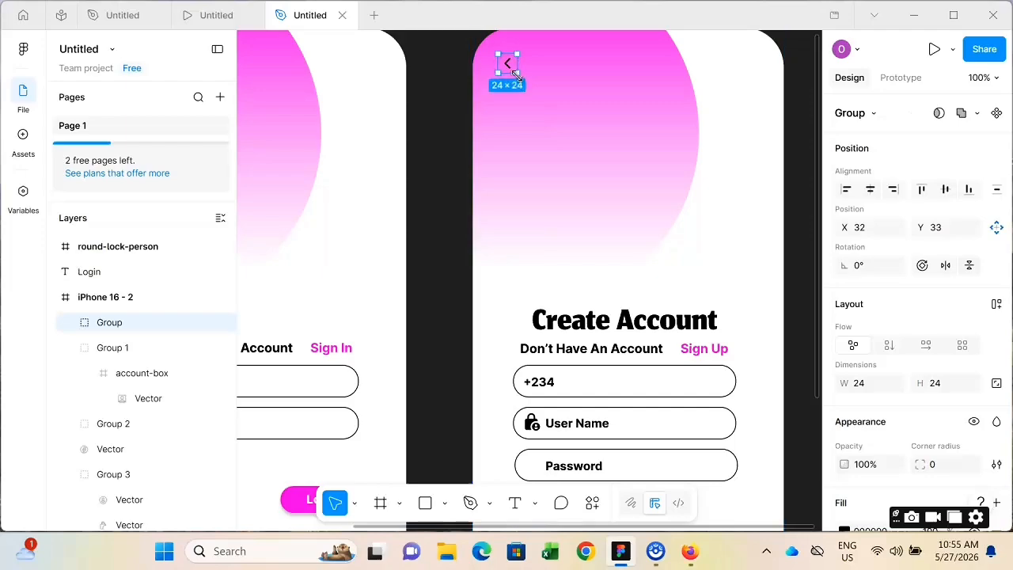
{"action": "left_click_drag", "start_coordinate": [526, 80], "coordinate": [511, 86]}
{"action": "left_click", "coordinate": [460, 119]}
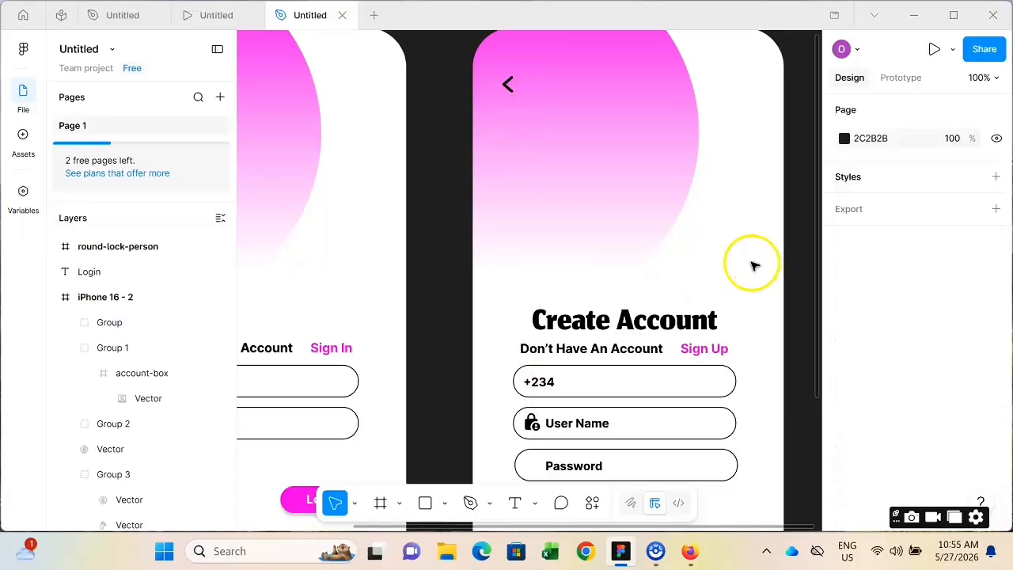
Duplicate the Login button's label and place the copy on the Create Account screen's blank pink button at X 263, Y 657.
{"action": "scroll", "coordinate": [754, 267], "scroll_direction": "down", "scroll_amount": 4}
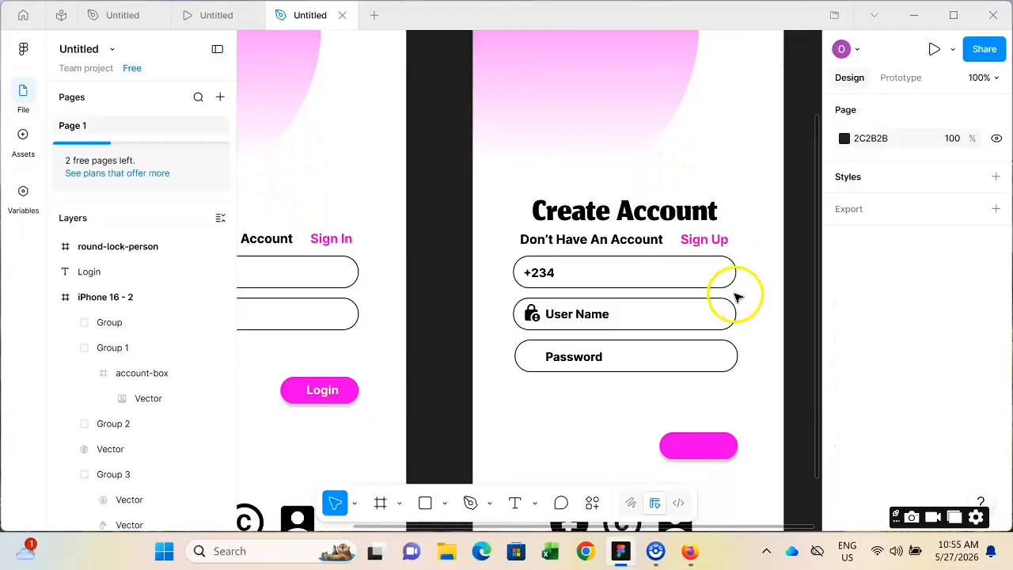
{"action": "scroll", "coordinate": [736, 297], "scroll_direction": "down", "scroll_amount": 1}
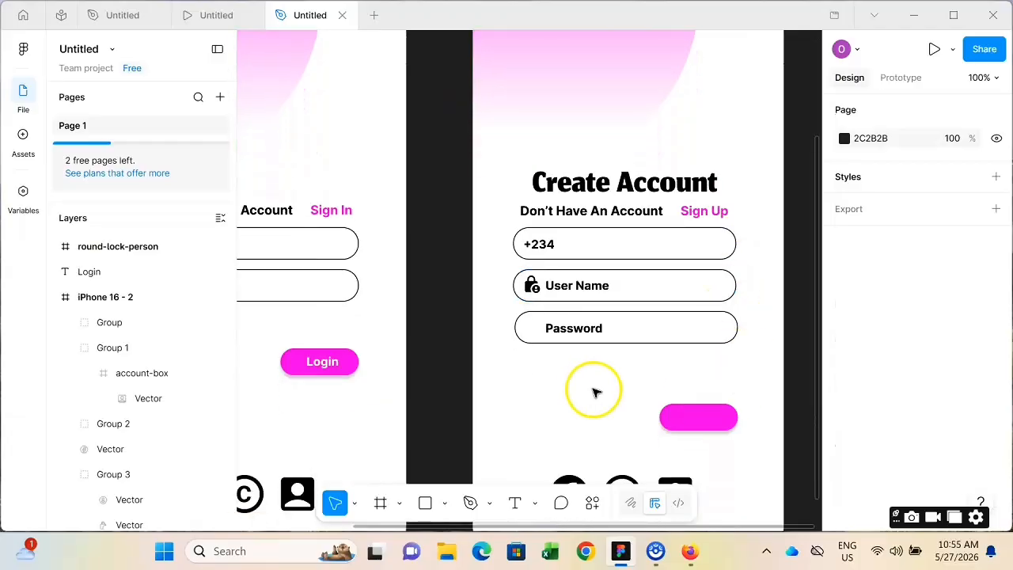
{"action": "left_click", "coordinate": [327, 362]}
{"action": "left_click_drag", "start_coordinate": [324, 362], "coordinate": [703, 423]}
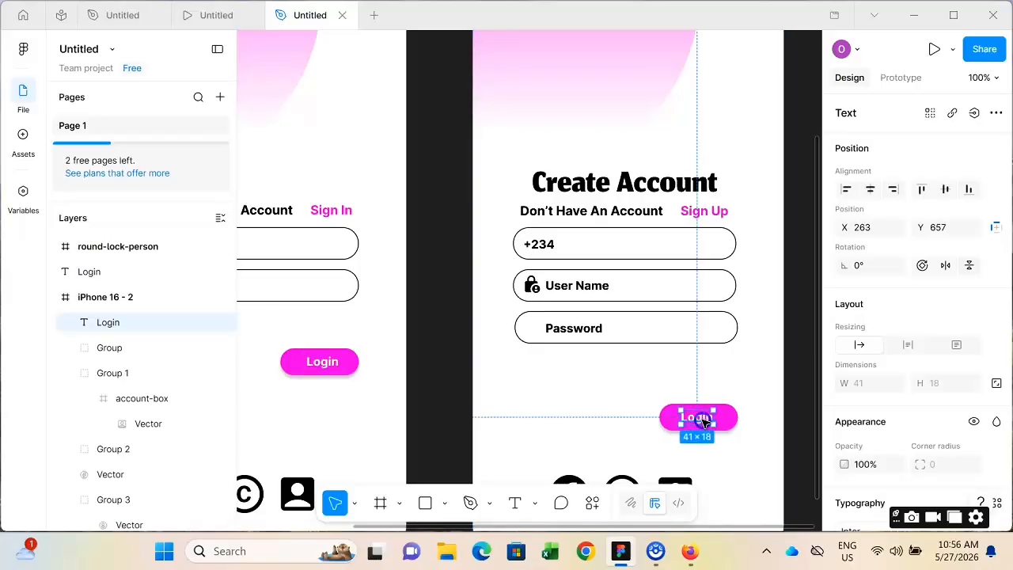
Replace the copied button label with "Register" and centre it on the pink button at X 256, Y 657.
{"action": "double_click", "coordinate": [702, 421]}
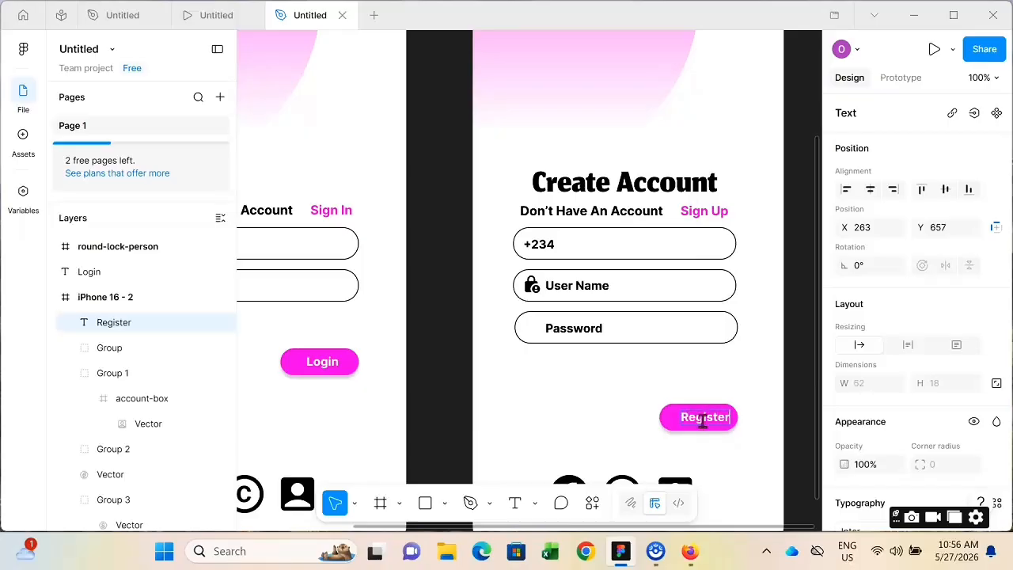
{"action": "left_click", "coordinate": [721, 437]}
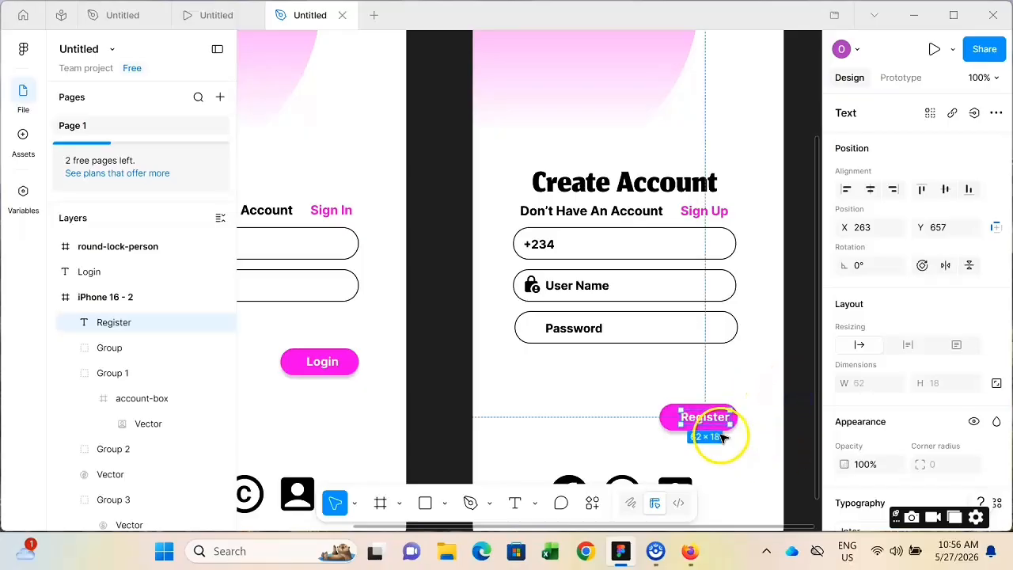
{"action": "left_click_drag", "start_coordinate": [704, 418], "coordinate": [703, 418]}
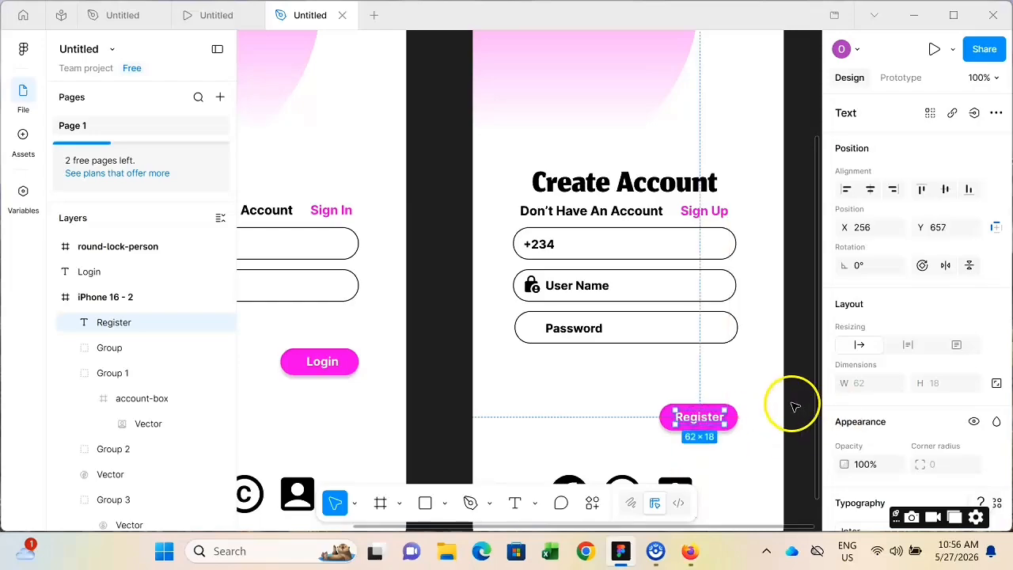
{"action": "scroll", "coordinate": [931, 364], "scroll_direction": "down", "scroll_amount": 3}
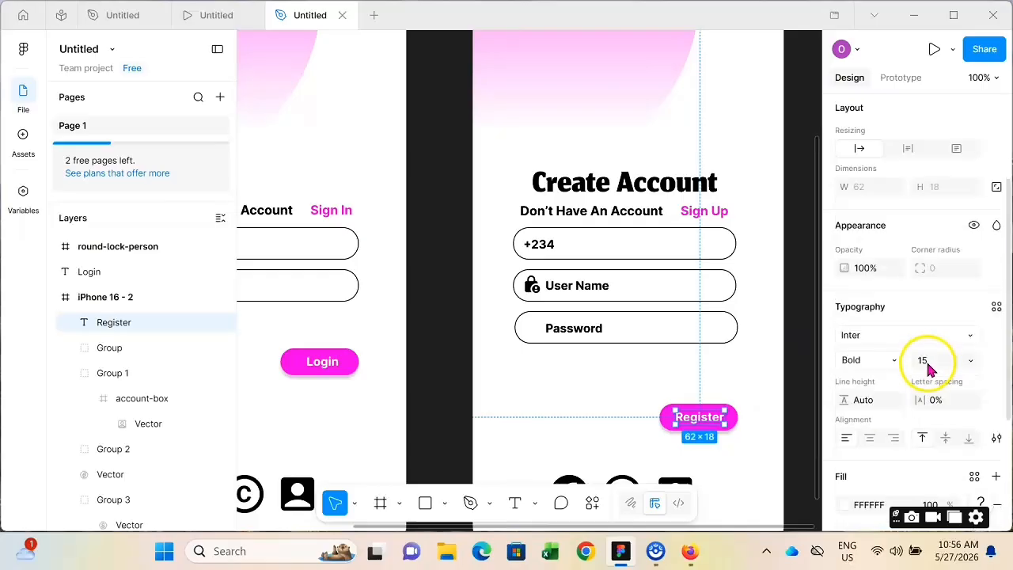
{"action": "scroll", "coordinate": [930, 365], "scroll_direction": "down", "scroll_amount": 2}
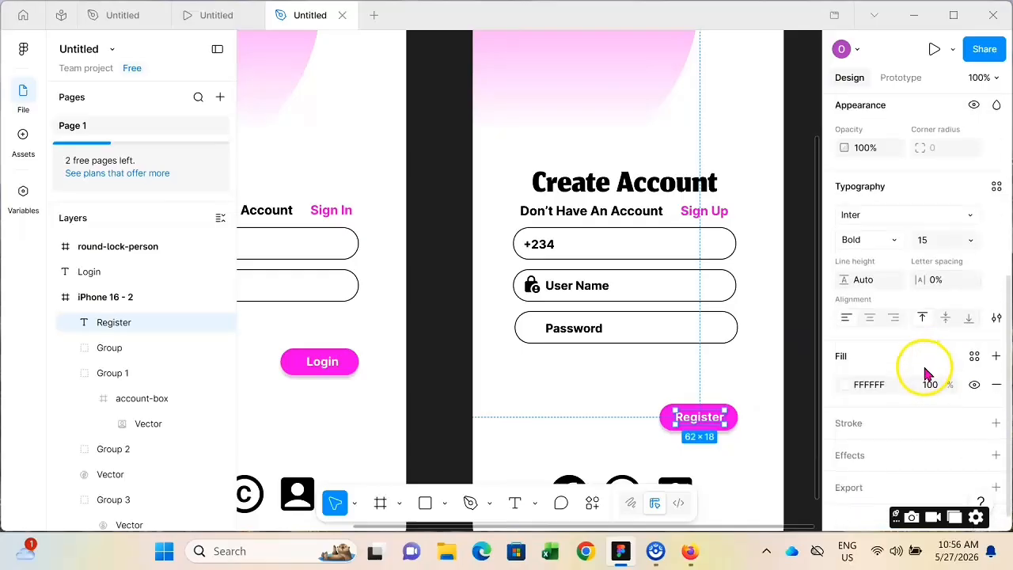
{"action": "left_click", "coordinate": [805, 358]}
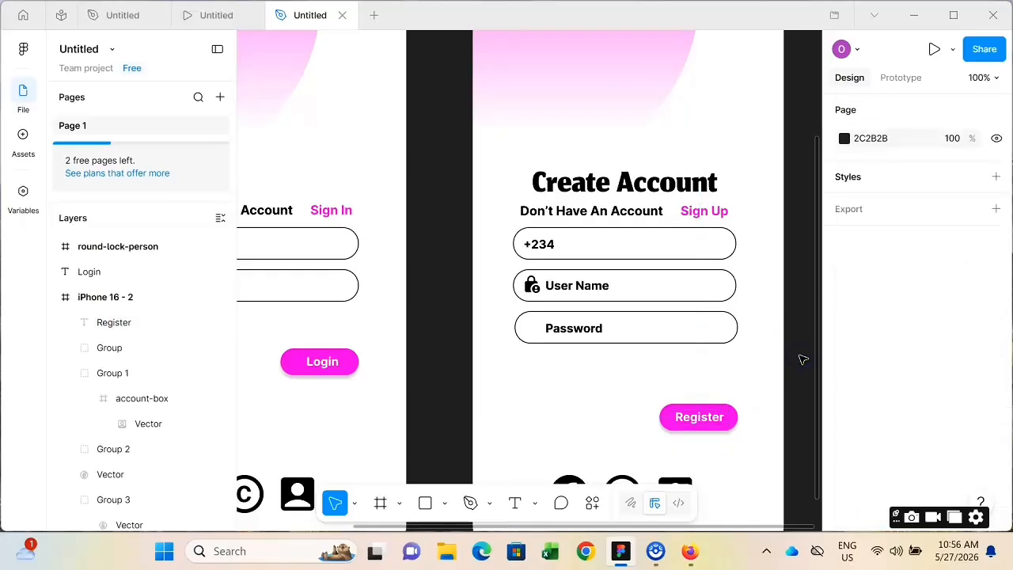
Check the Create Account screen in the inline phone preview, and close the preview.
{"action": "scroll", "coordinate": [805, 358], "scroll_direction": "up", "scroll_amount": 6}
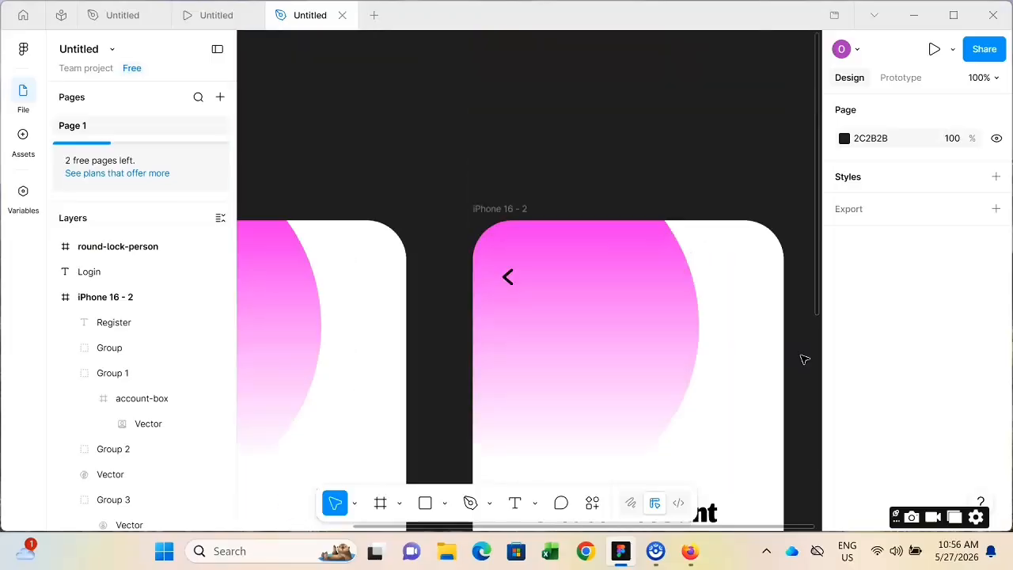
{"action": "scroll", "coordinate": [805, 360], "scroll_direction": "down", "scroll_amount": 8}
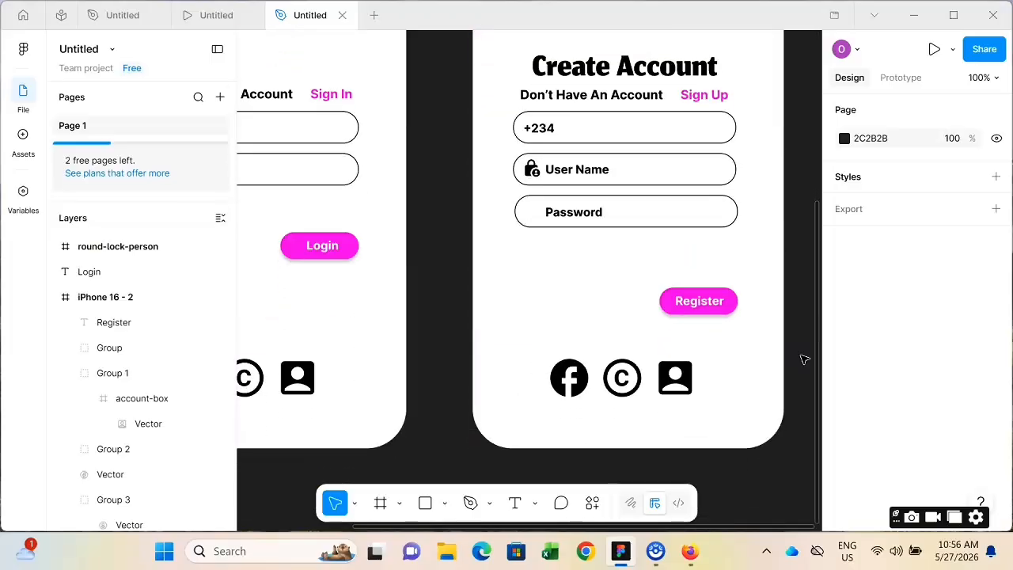
{"action": "key", "text": "shift+2"}
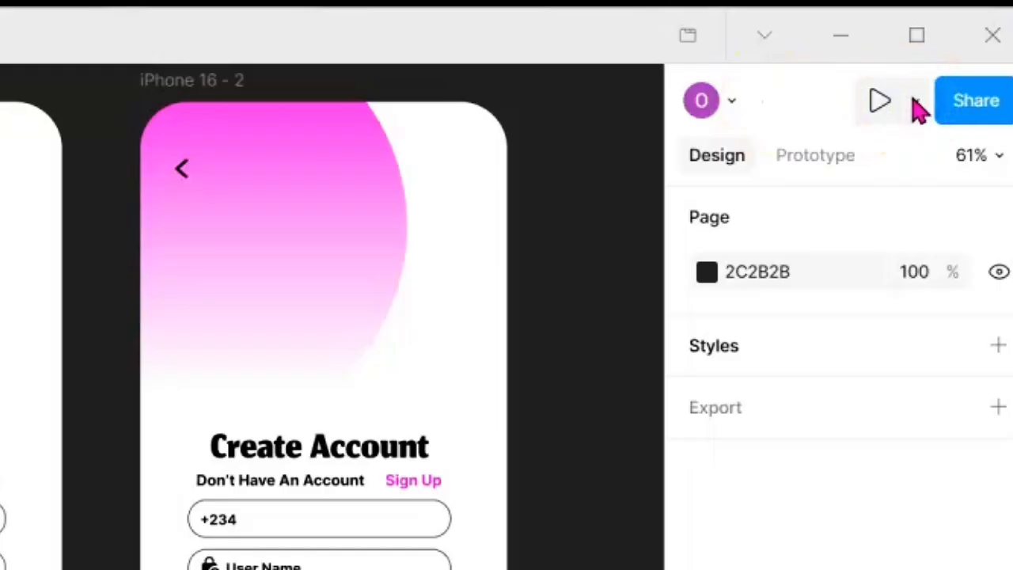
{"action": "left_click", "coordinate": [916, 105]}
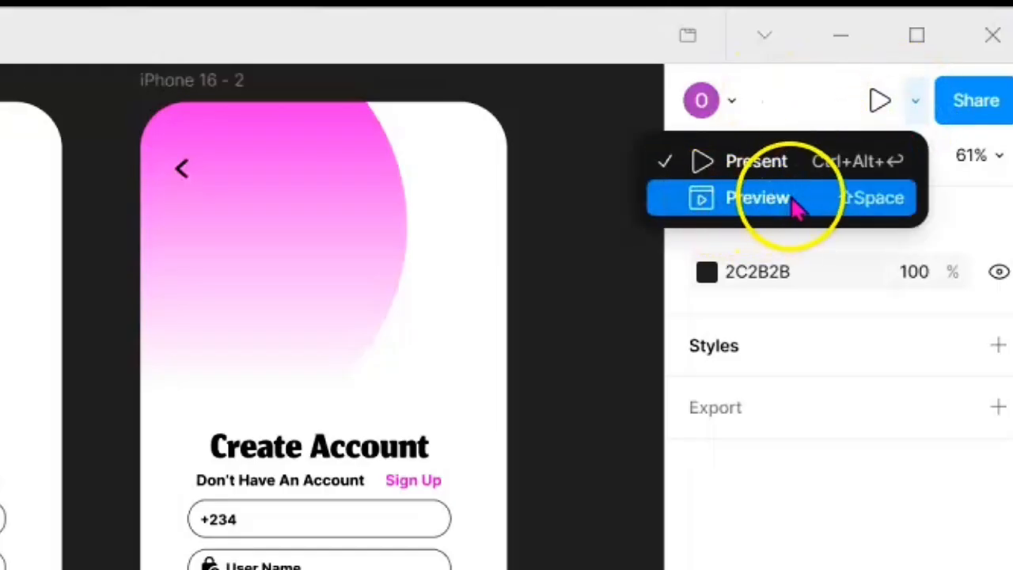
{"action": "left_click", "coordinate": [751, 209]}
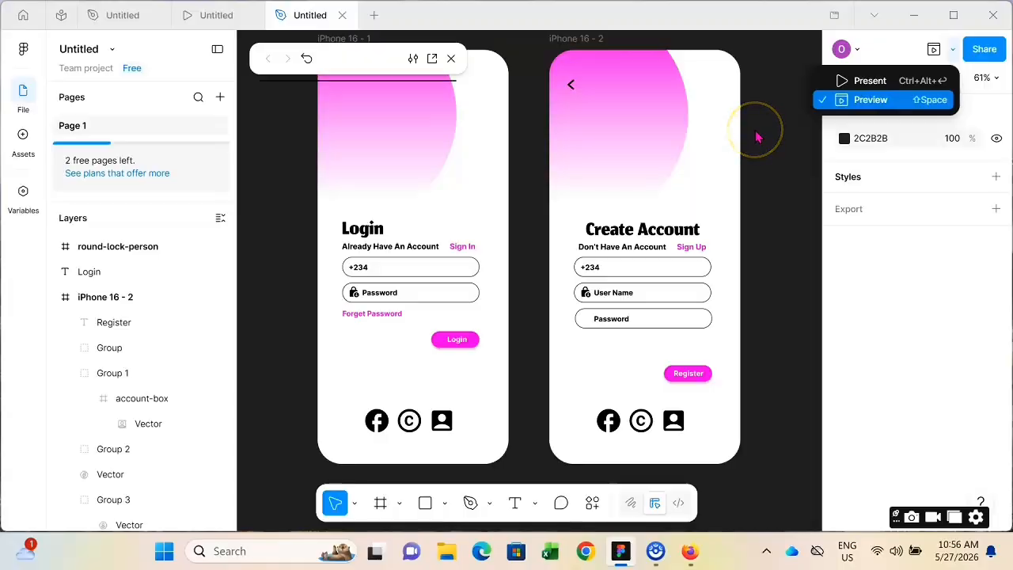
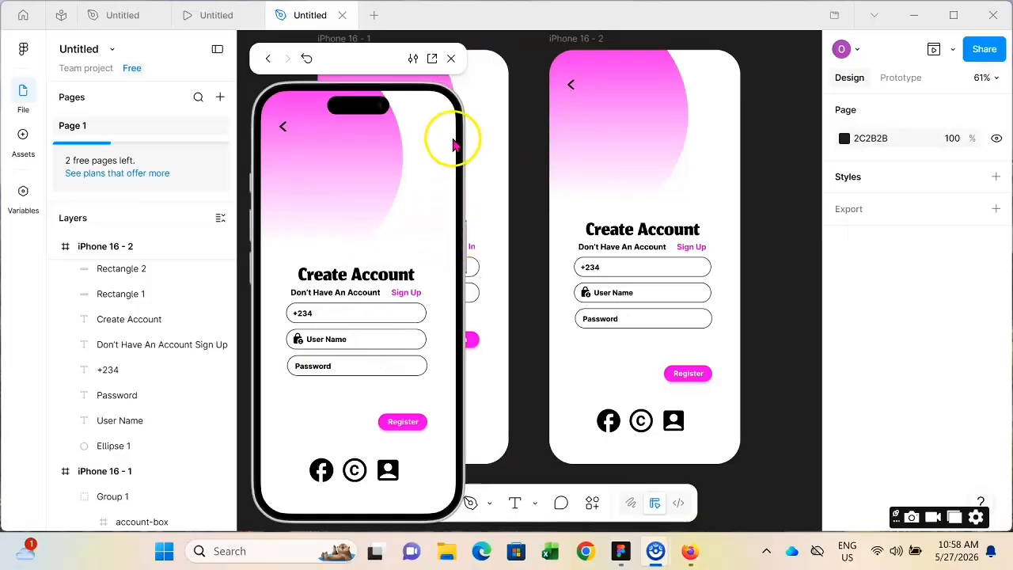
{"action": "left_click", "coordinate": [450, 59]}
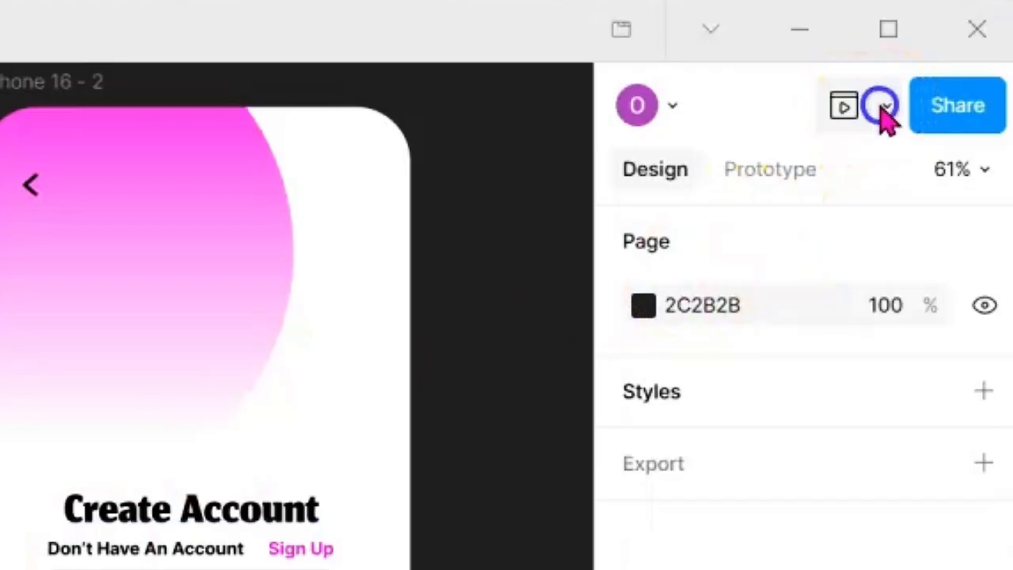
Present the prototype in full view and page back and forth between the Login and Create Account screens.
{"action": "left_click", "coordinate": [953, 49]}
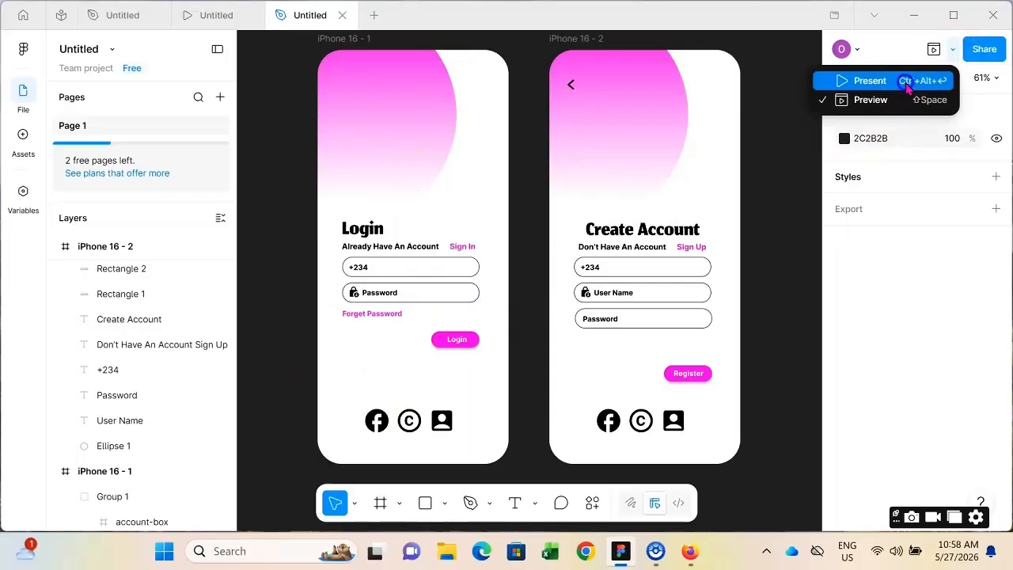
{"action": "left_click", "coordinate": [794, 176]}
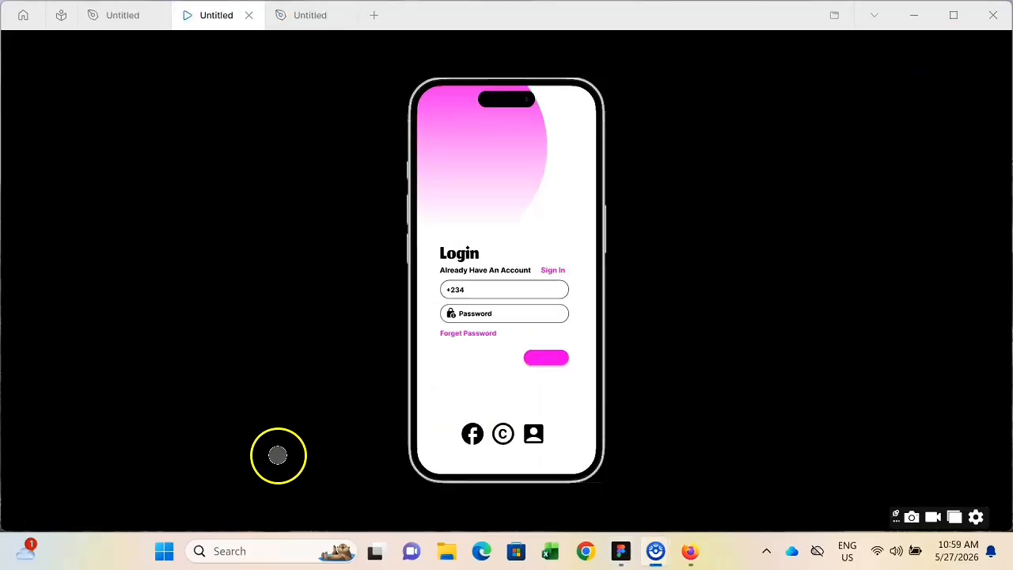
{"action": "mouse_move", "coordinate": [514, 471]}
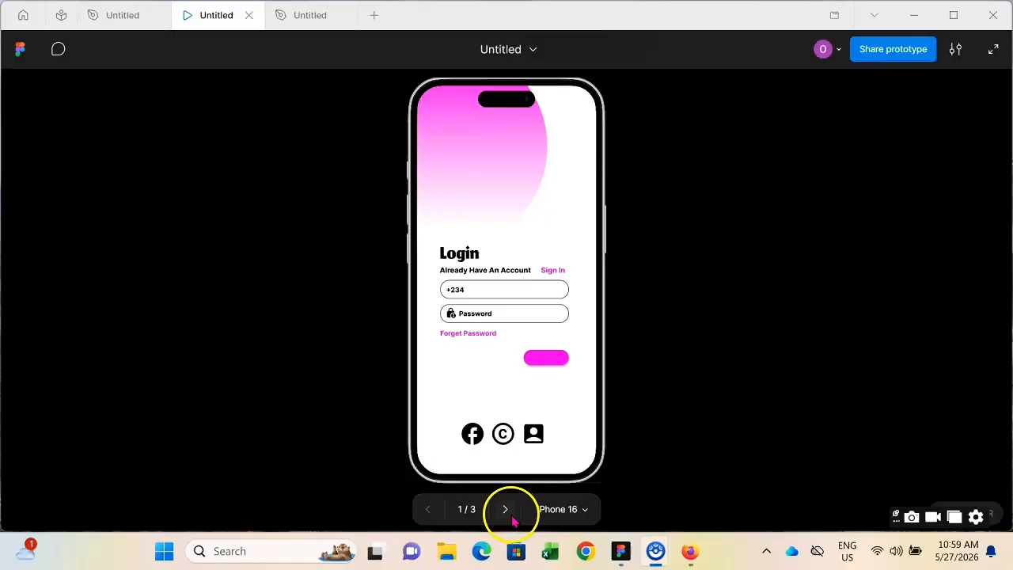
{"action": "left_click", "coordinate": [506, 510]}
{"action": "left_click", "coordinate": [506, 510]}
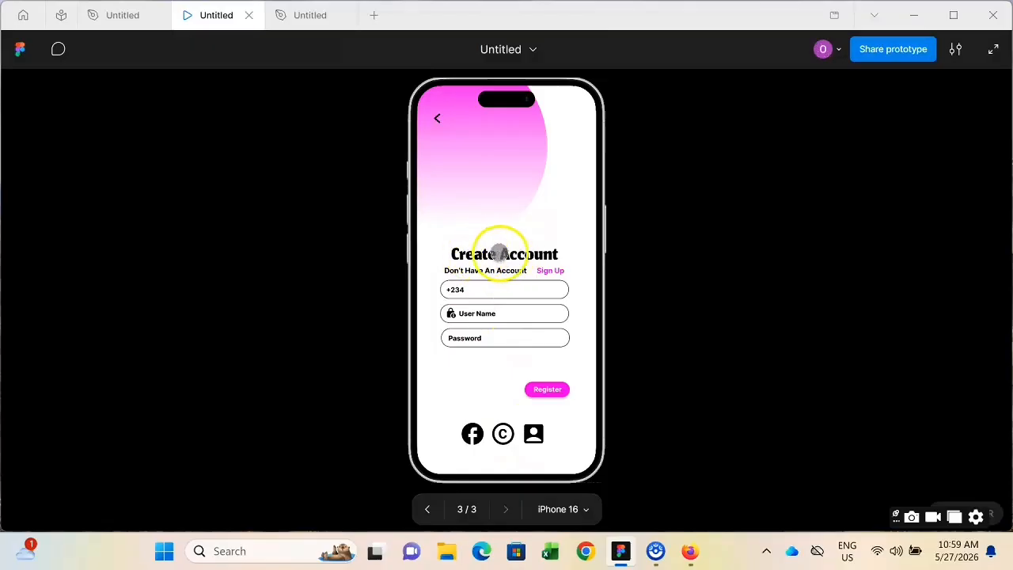
{"action": "left_click", "coordinate": [429, 509]}
{"action": "left_click", "coordinate": [429, 509]}
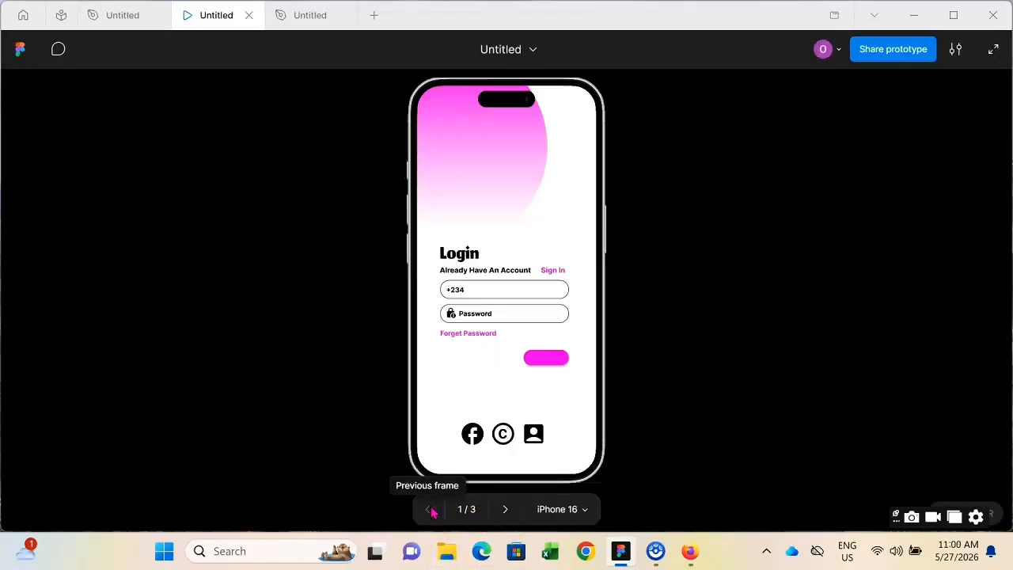
{"action": "left_click", "coordinate": [505, 509]}
{"action": "left_click", "coordinate": [506, 509]}
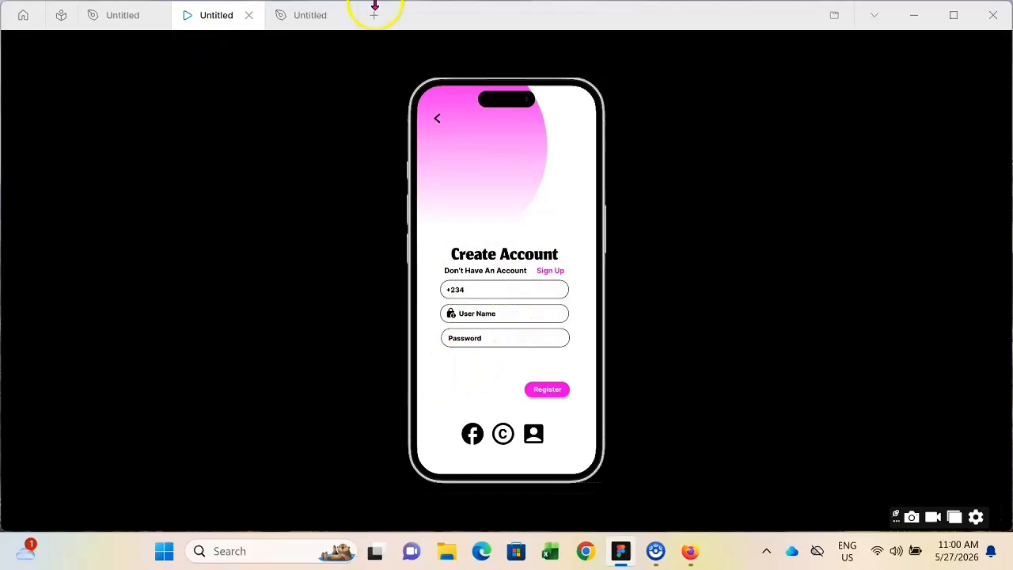
Return to the design file and nudge the "Create Account" heading 5 px left to X 70.
{"action": "left_click", "coordinate": [304, 23]}
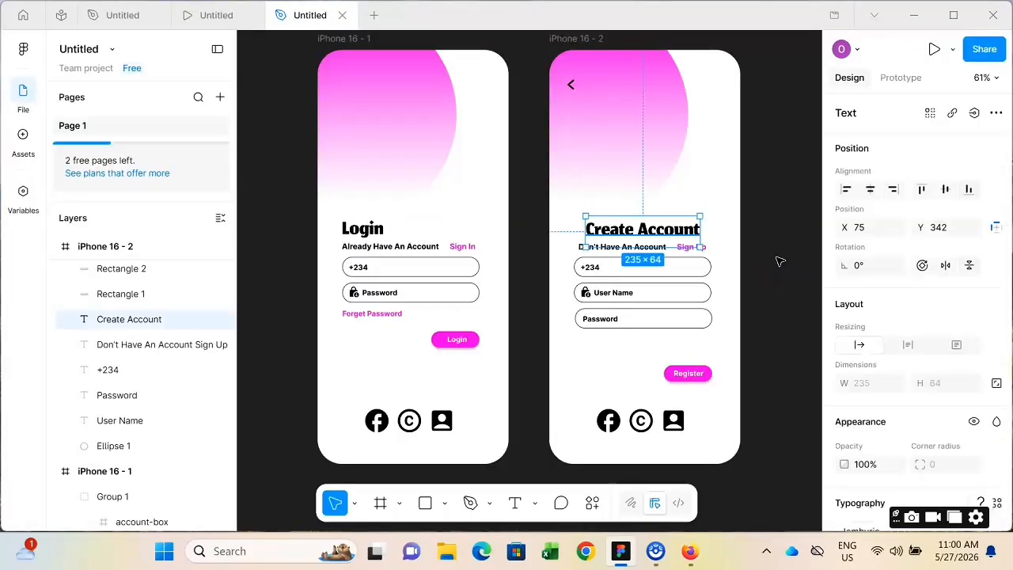
{"action": "left_click", "coordinate": [778, 259]}
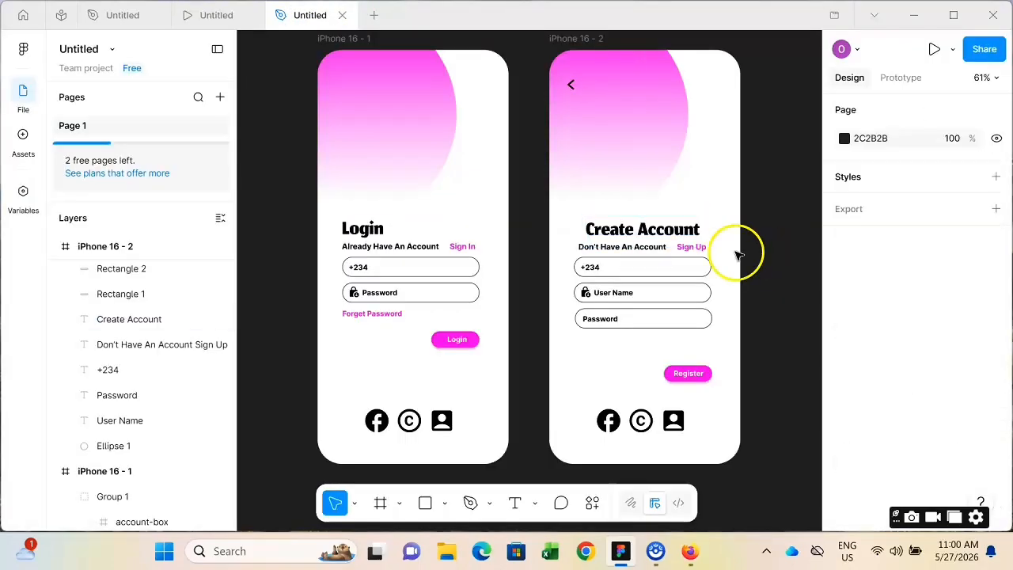
{"action": "left_click", "coordinate": [663, 236]}
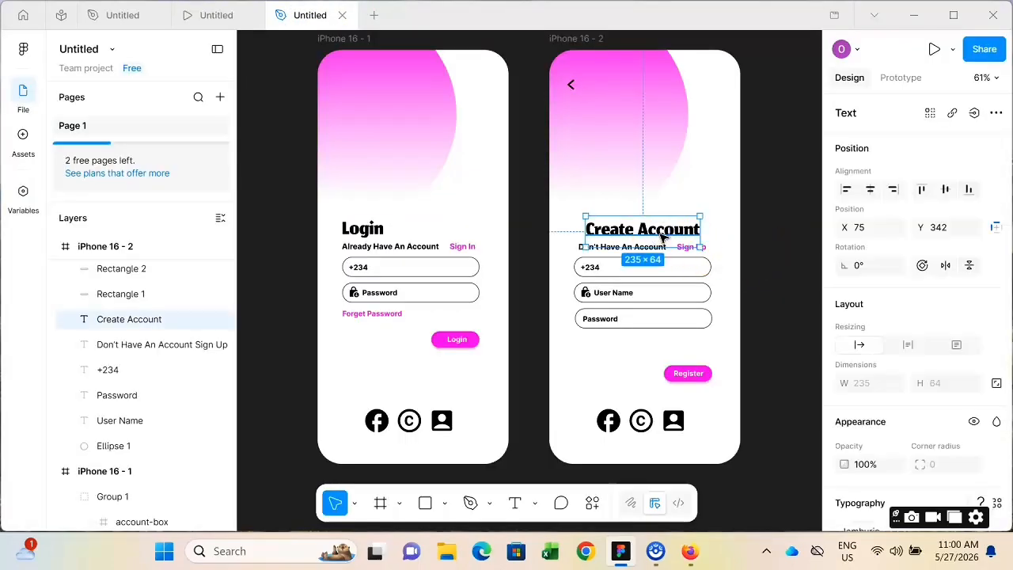
{"action": "key", "text": "ctrl+minus"}
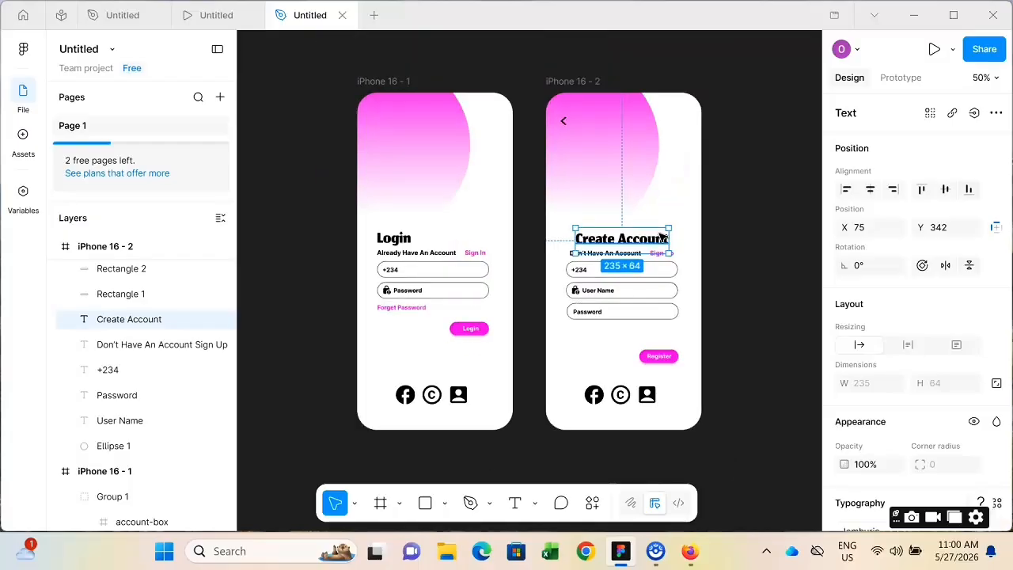
{"action": "key", "text": "ctrl+plus"}
{"action": "key", "text": "ctrl+plus"}
{"action": "key", "text": "ctrl+minus"}
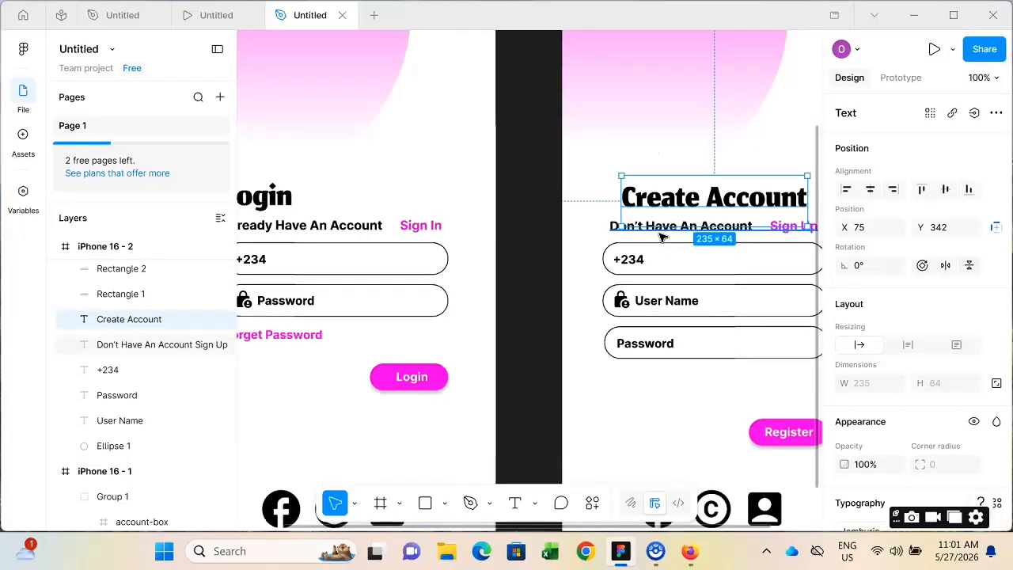
{"action": "key", "text": "shift+1"}
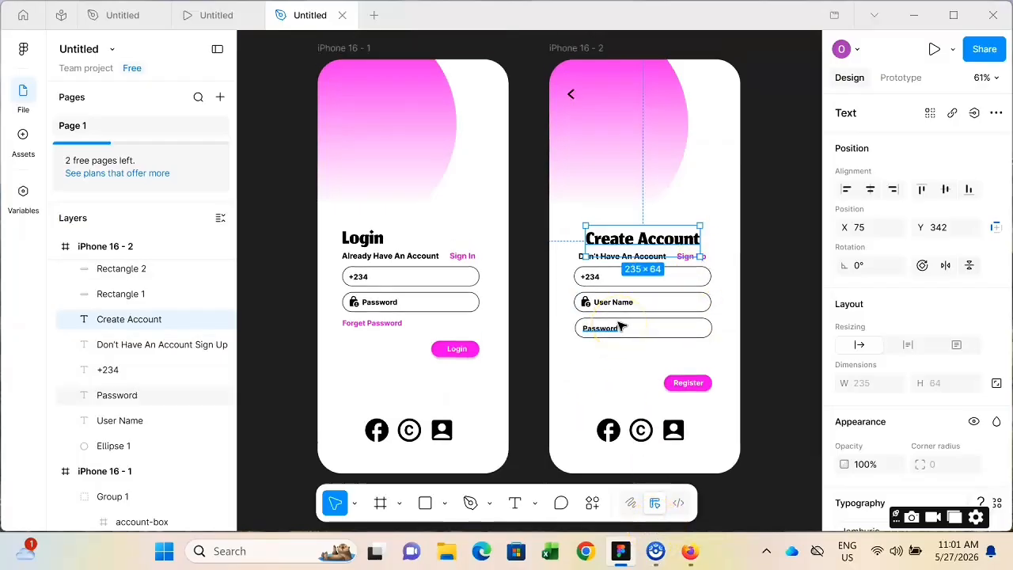
{"action": "key", "text": "shift+0"}
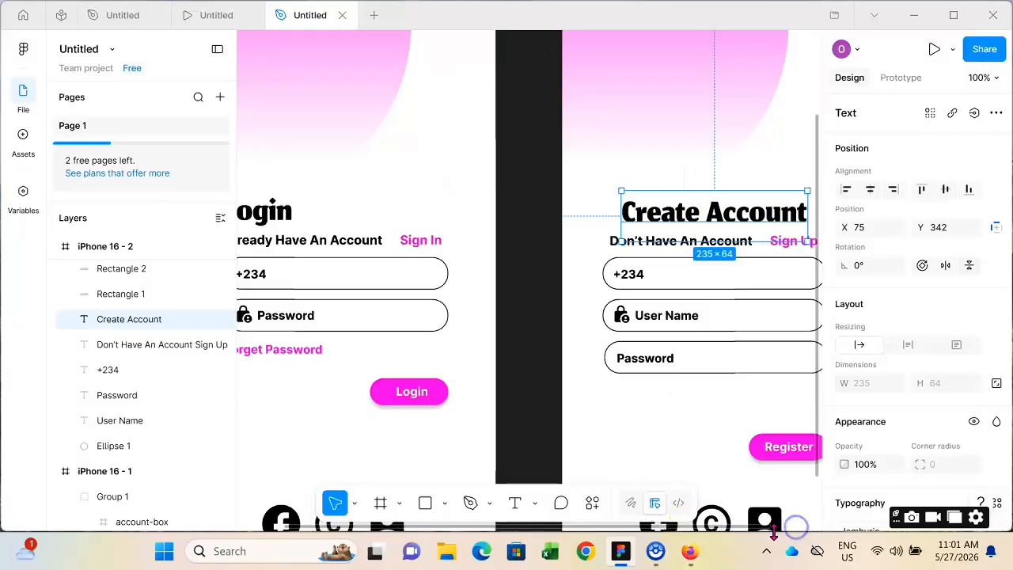
{"action": "left_click_drag", "start_coordinate": [774, 528], "coordinate": [797, 527]}
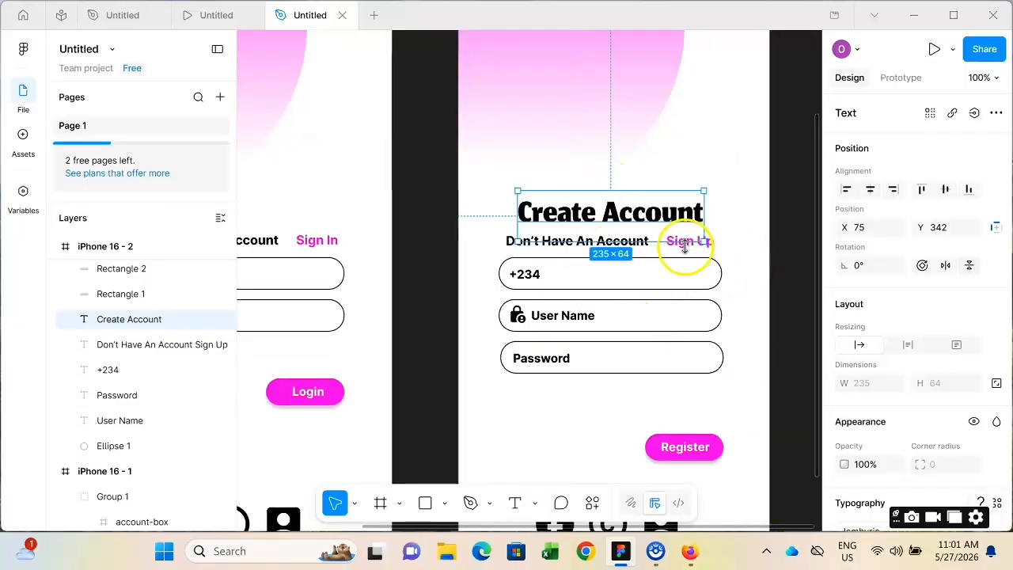
{"action": "key", "text": "Left"}
{"action": "key", "text": "Left"}
{"action": "key", "text": "Left"}
{"action": "key", "text": "Left"}
{"action": "key", "text": "Left"}
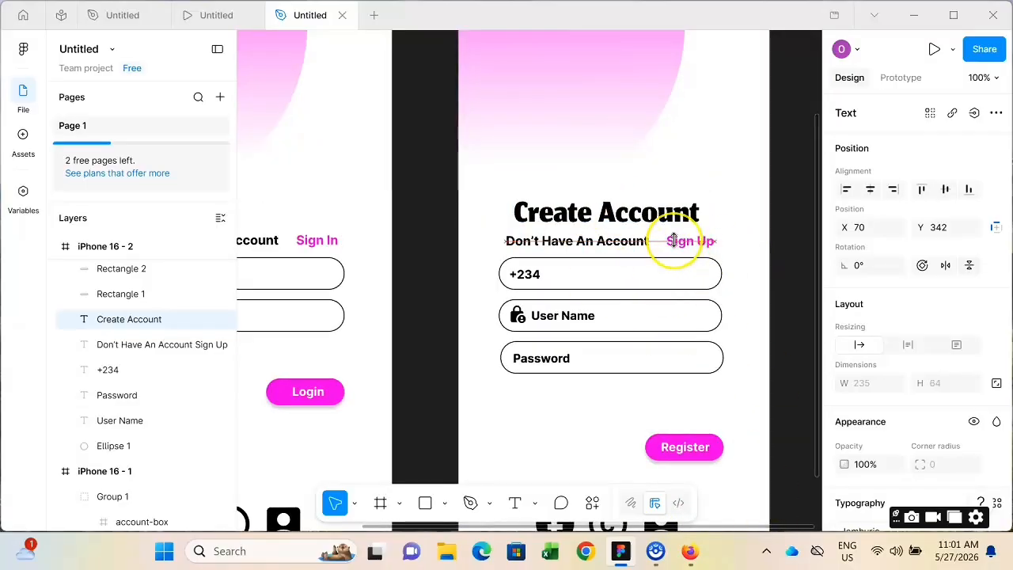
Move the pink Register button together with its label up, closer to the Password field on the Create Account screen.
{"action": "key", "text": "shift+1"}
{"action": "left_click", "coordinate": [761, 391]}
{"action": "left_click_drag", "start_coordinate": [649, 368], "coordinate": [795, 402]}
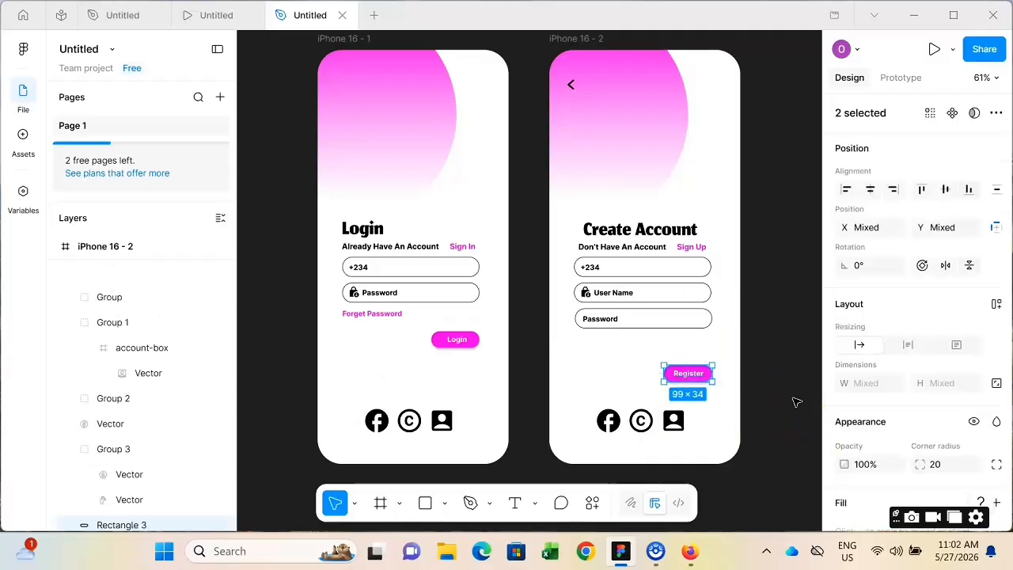
{"action": "key", "text": "shift+Up"}
{"action": "key", "text": "shift+Up"}
{"action": "key", "text": "shift+Up"}
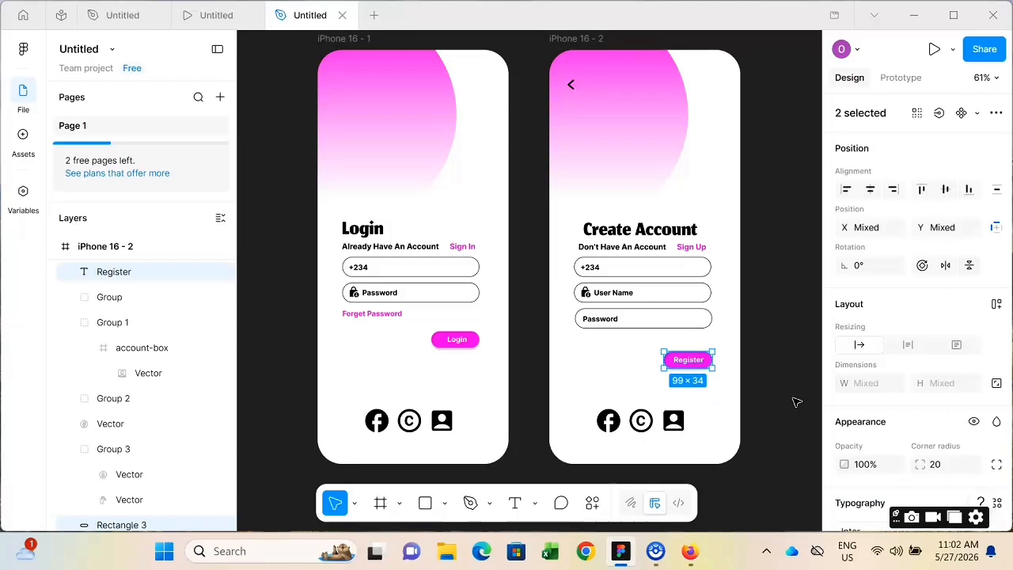
{"action": "key", "text": "Escape"}
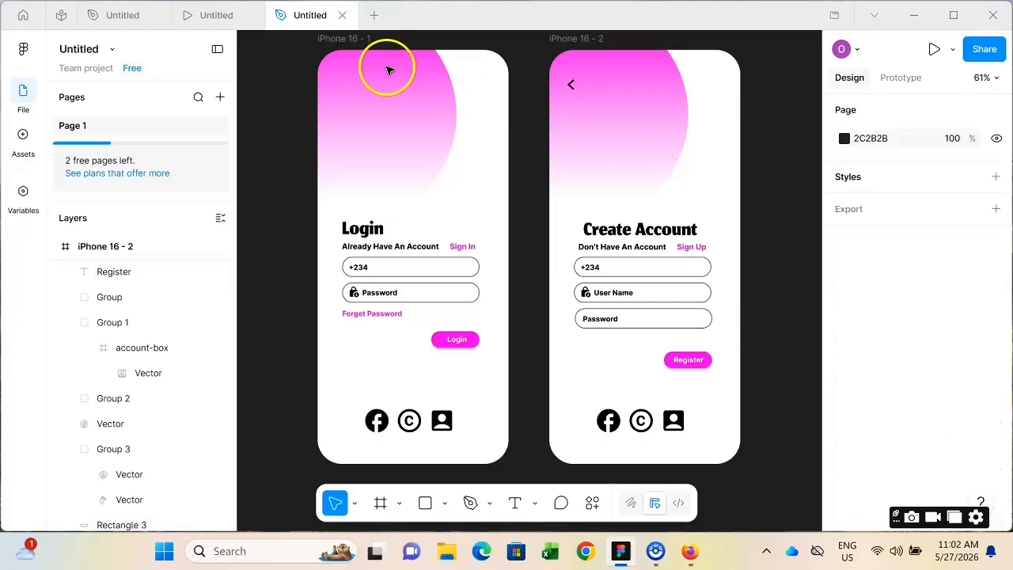
Switch back to the prototype presentation and review the adjusted Create Account screen alongside the Login screen.
{"action": "left_click", "coordinate": [217, 16]}
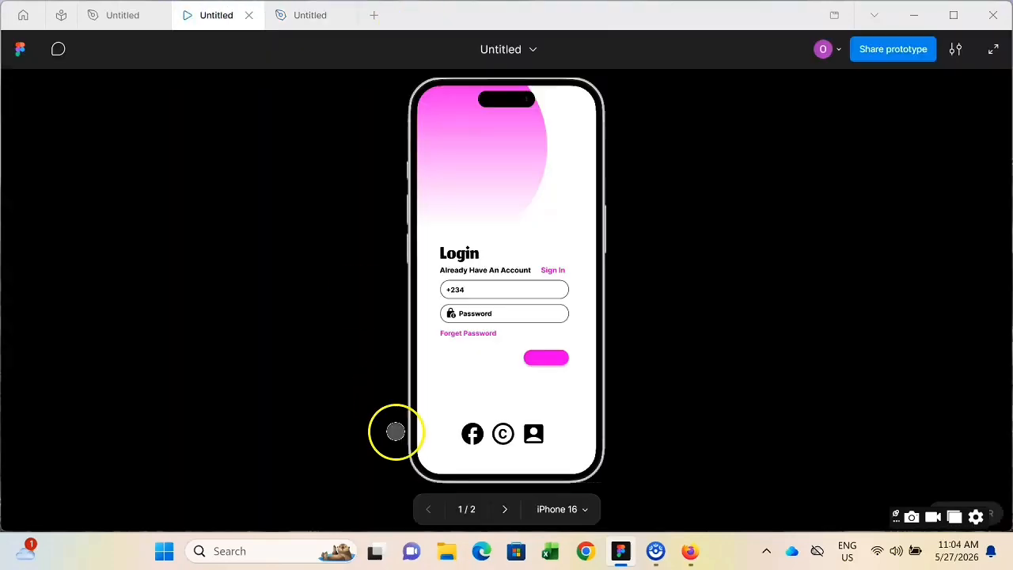
{"action": "left_click", "coordinate": [503, 512]}
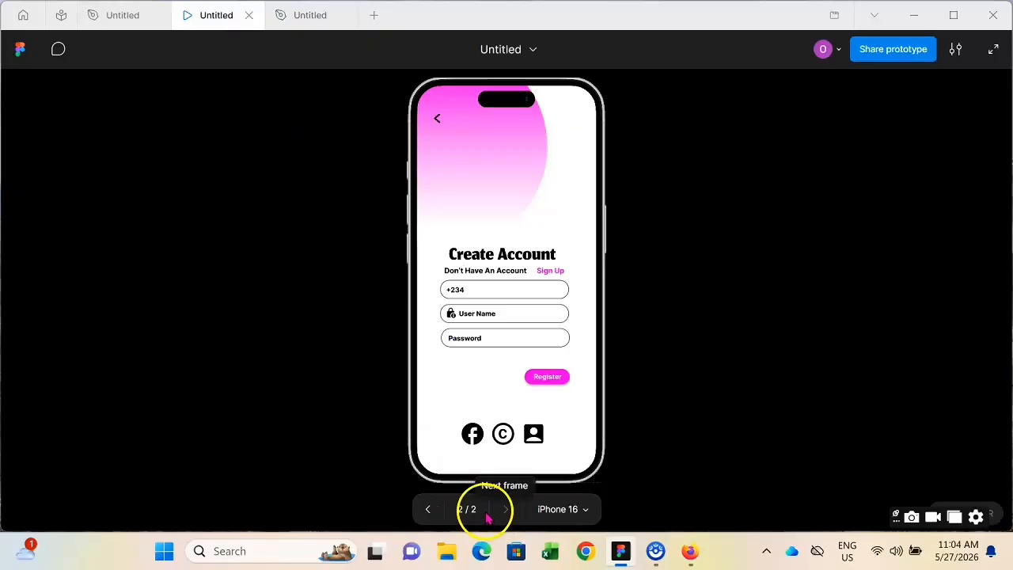
{"action": "left_click", "coordinate": [428, 510]}
{"action": "left_click", "coordinate": [503, 512]}
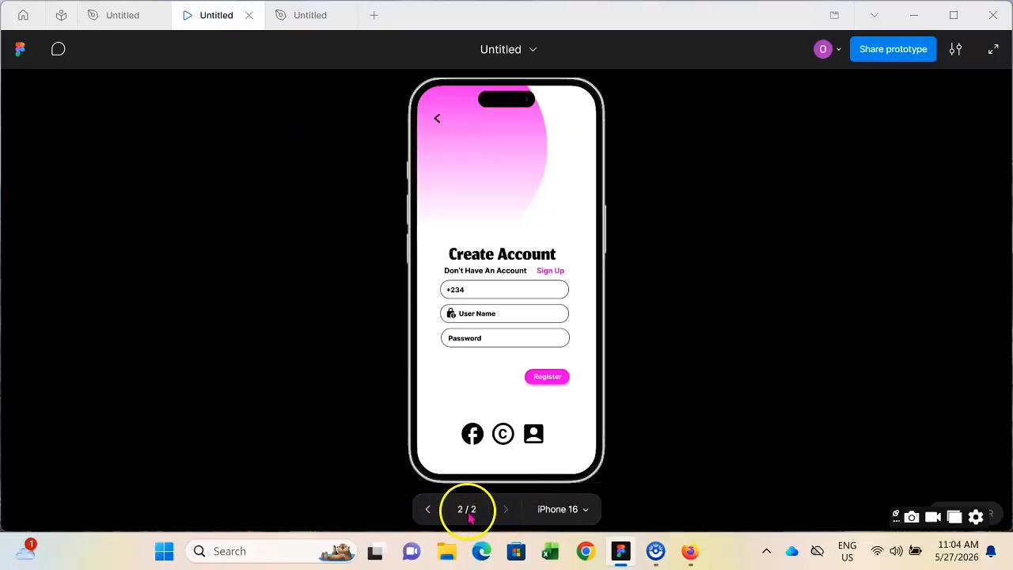
{"action": "left_click", "coordinate": [429, 510]}
{"action": "left_click", "coordinate": [504, 511]}
{"action": "left_click", "coordinate": [428, 509]}
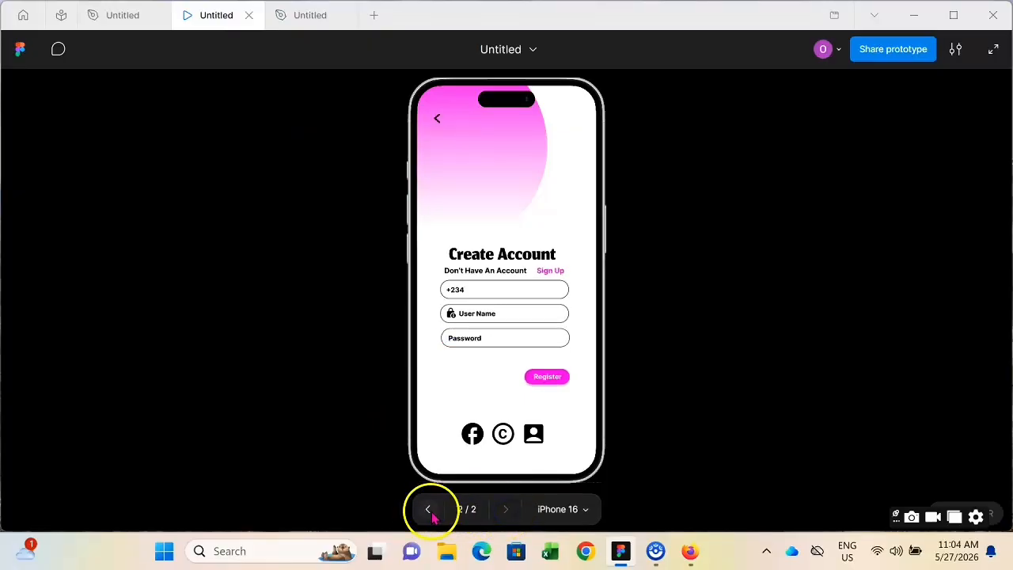